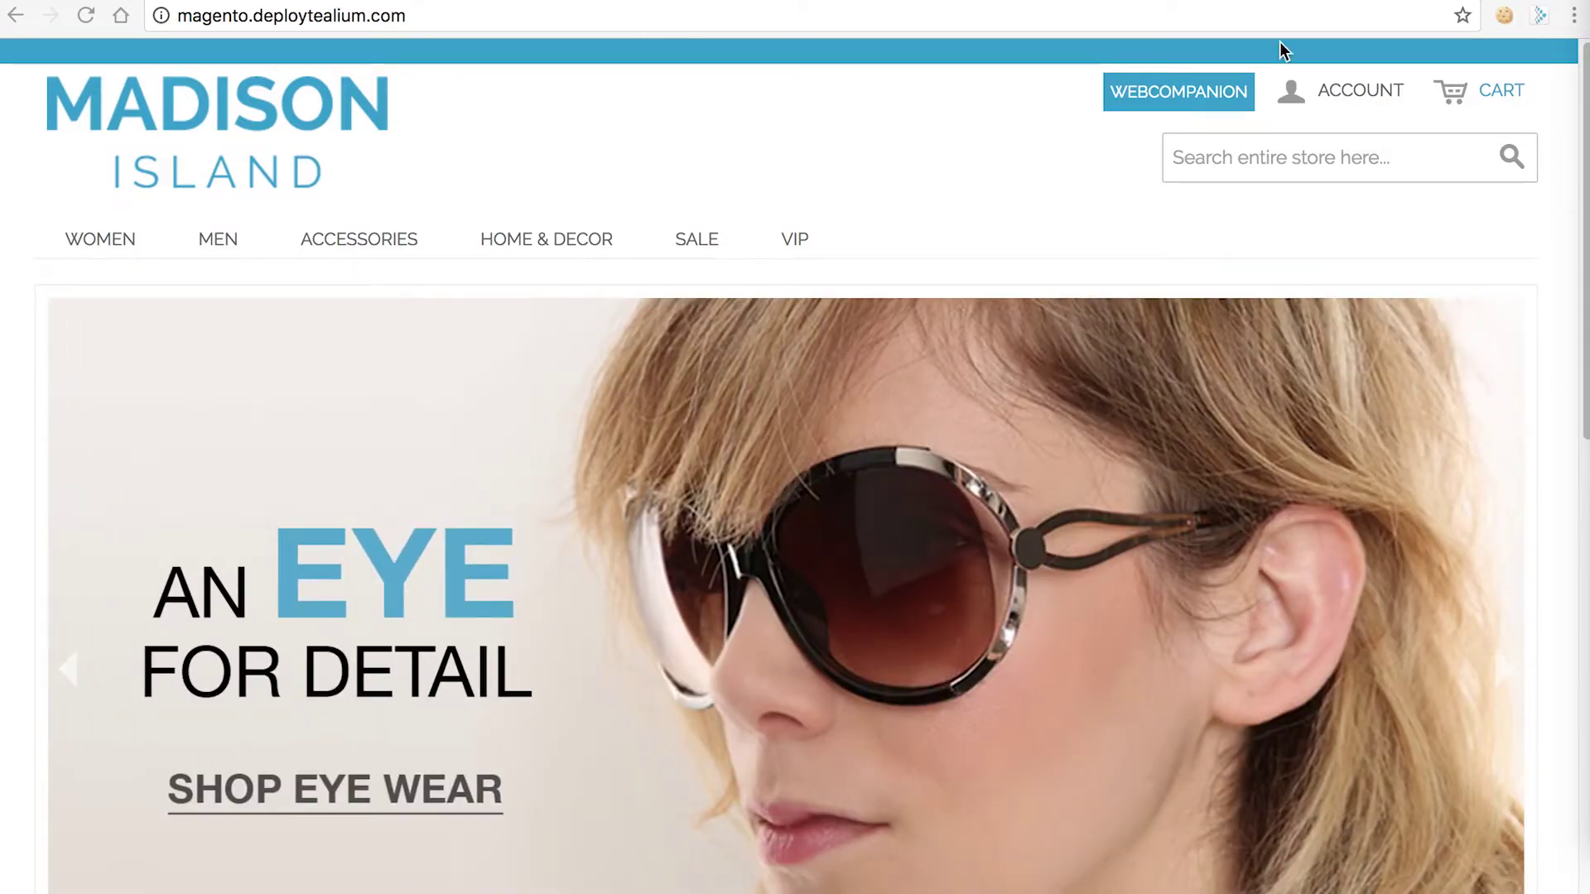
Switch to the Tealium iQ profile summary showing 104 variables, 1 load rule and no tags
{"action": "key", "text": "ctrl+Tab"}
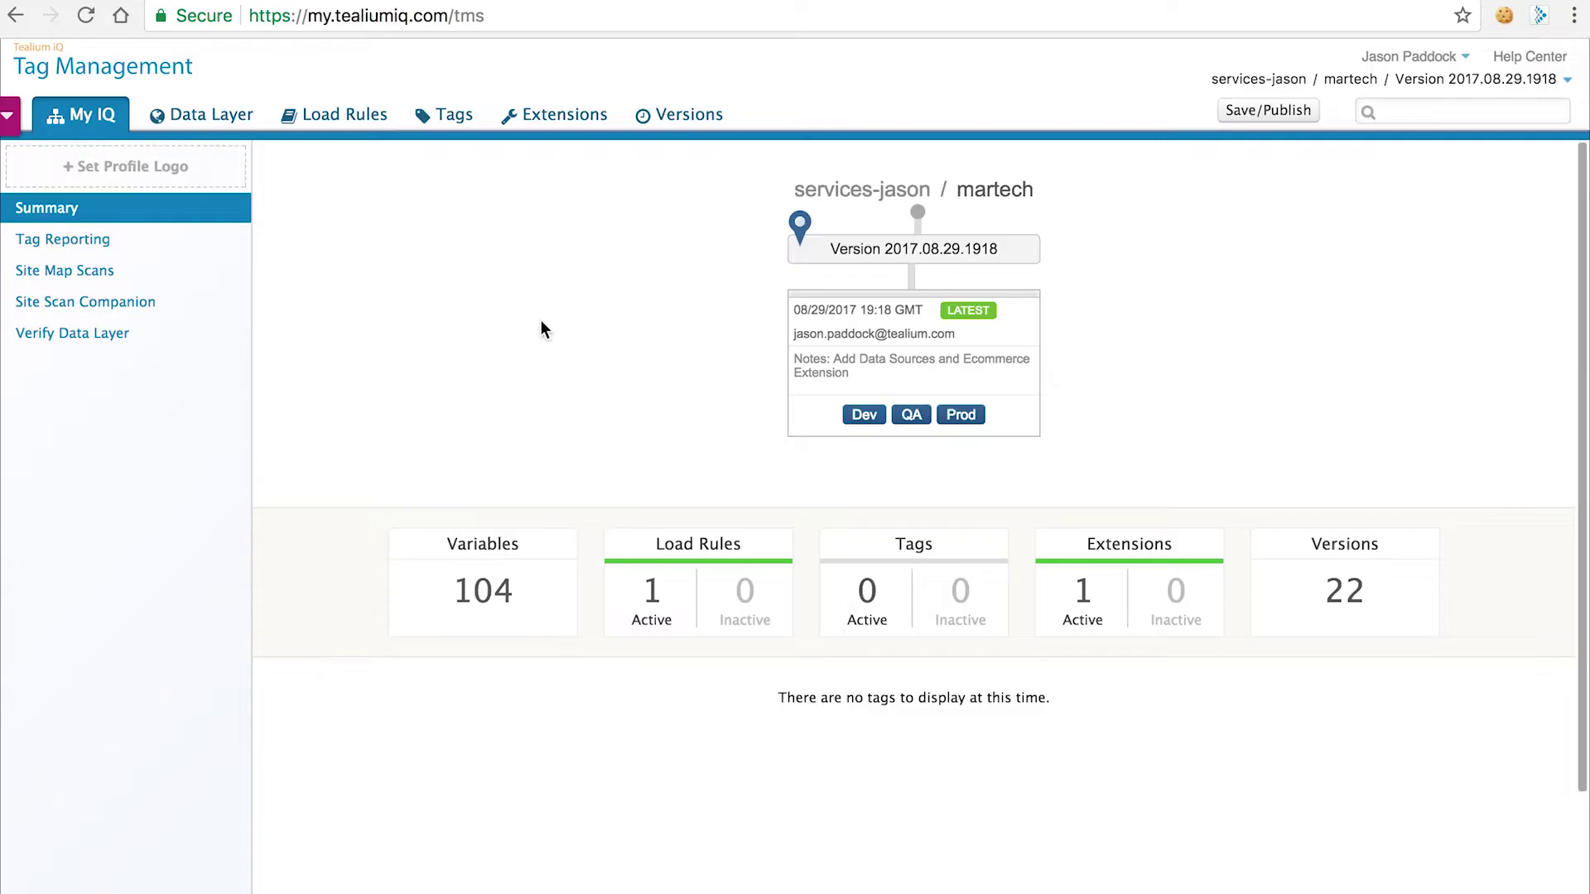
Search the tag marketplace for 'adobe' and add the Adobe Analytics AppMeasurement for JS tag
{"action": "left_click", "coordinate": [447, 129]}
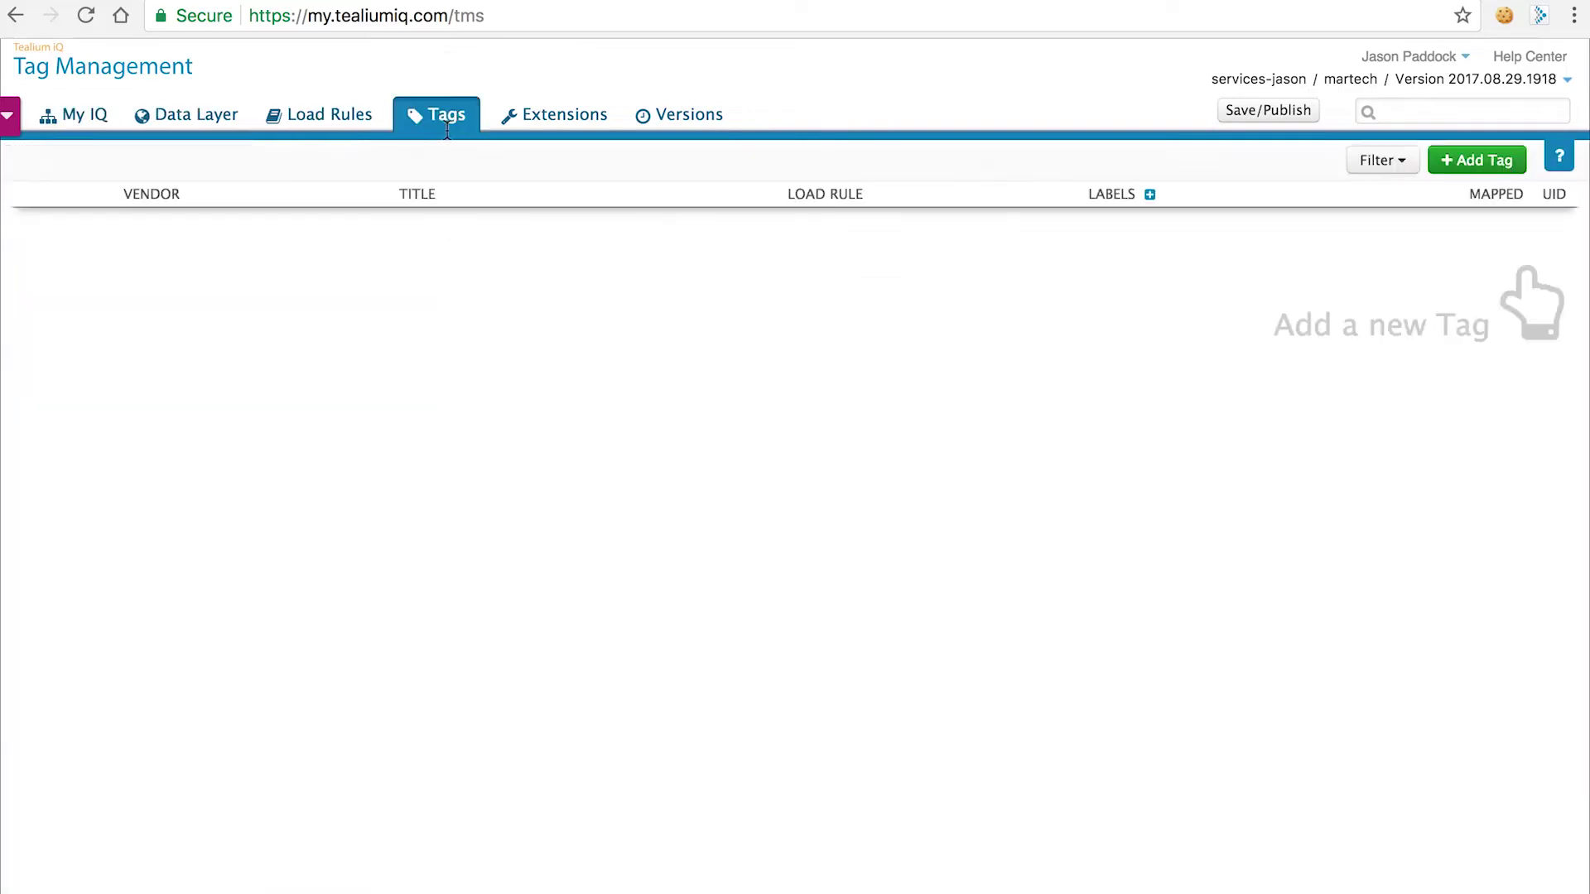
{"action": "left_click", "coordinate": [1474, 160]}
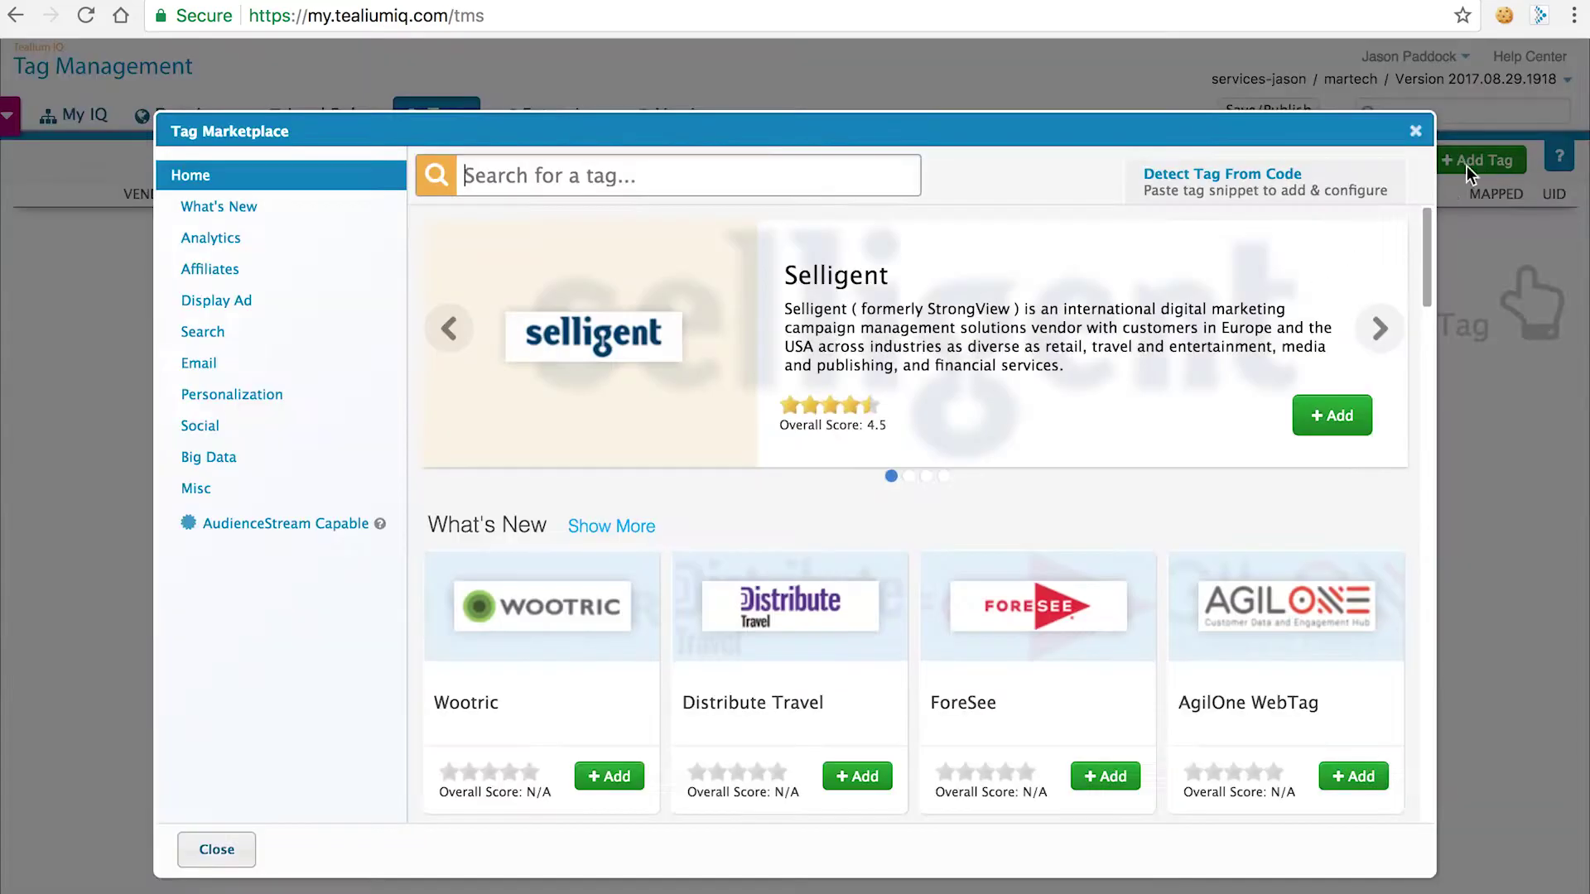
{"action": "type", "text": "a"}
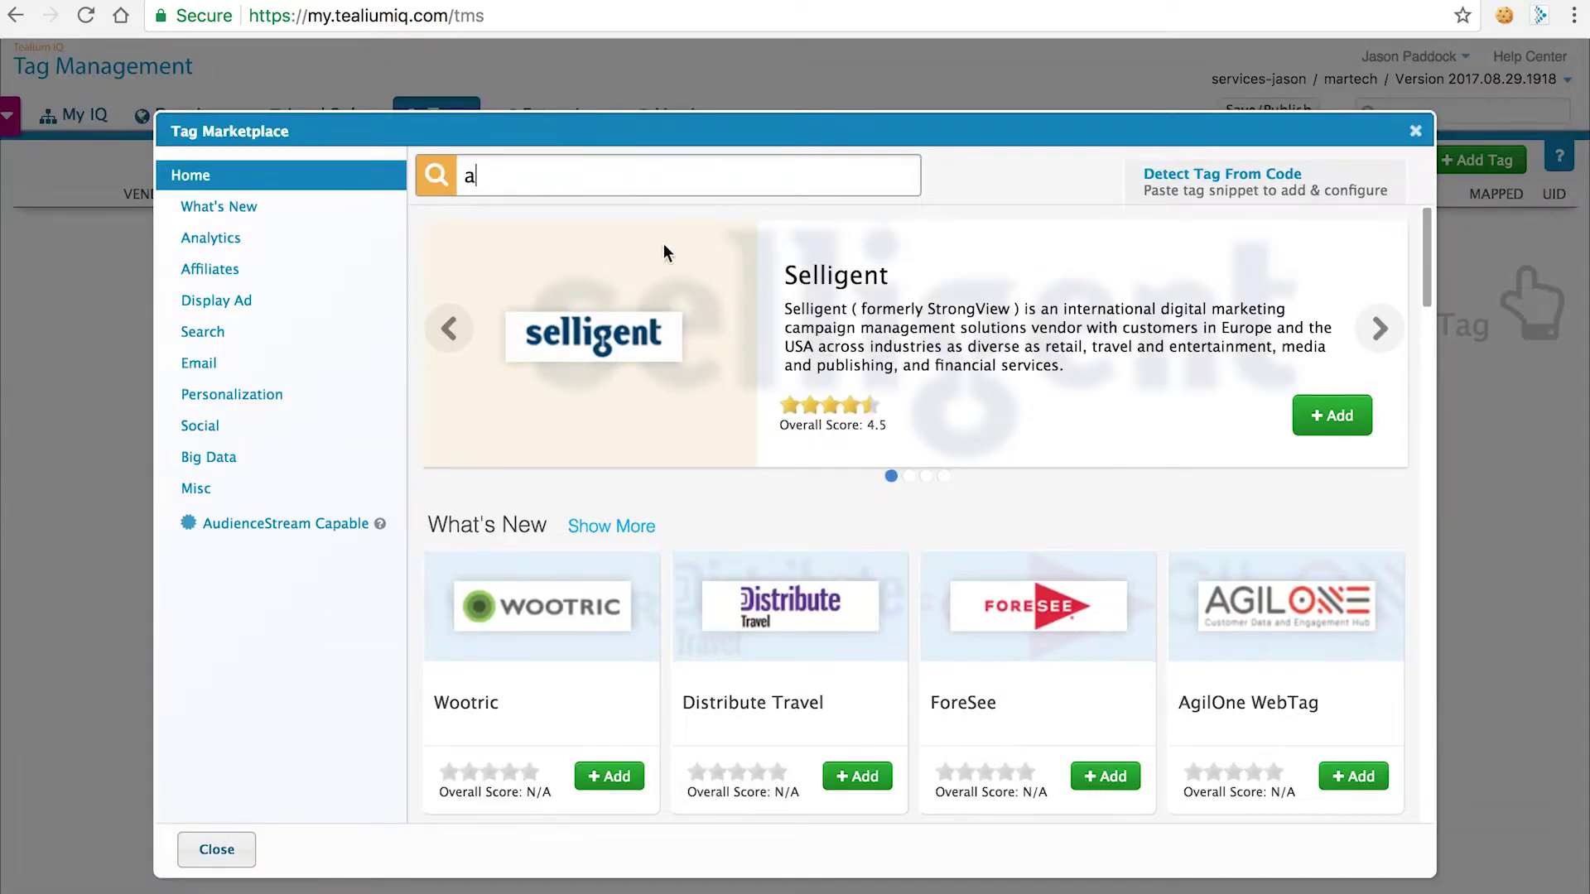
{"action": "type", "text": "dobe"}
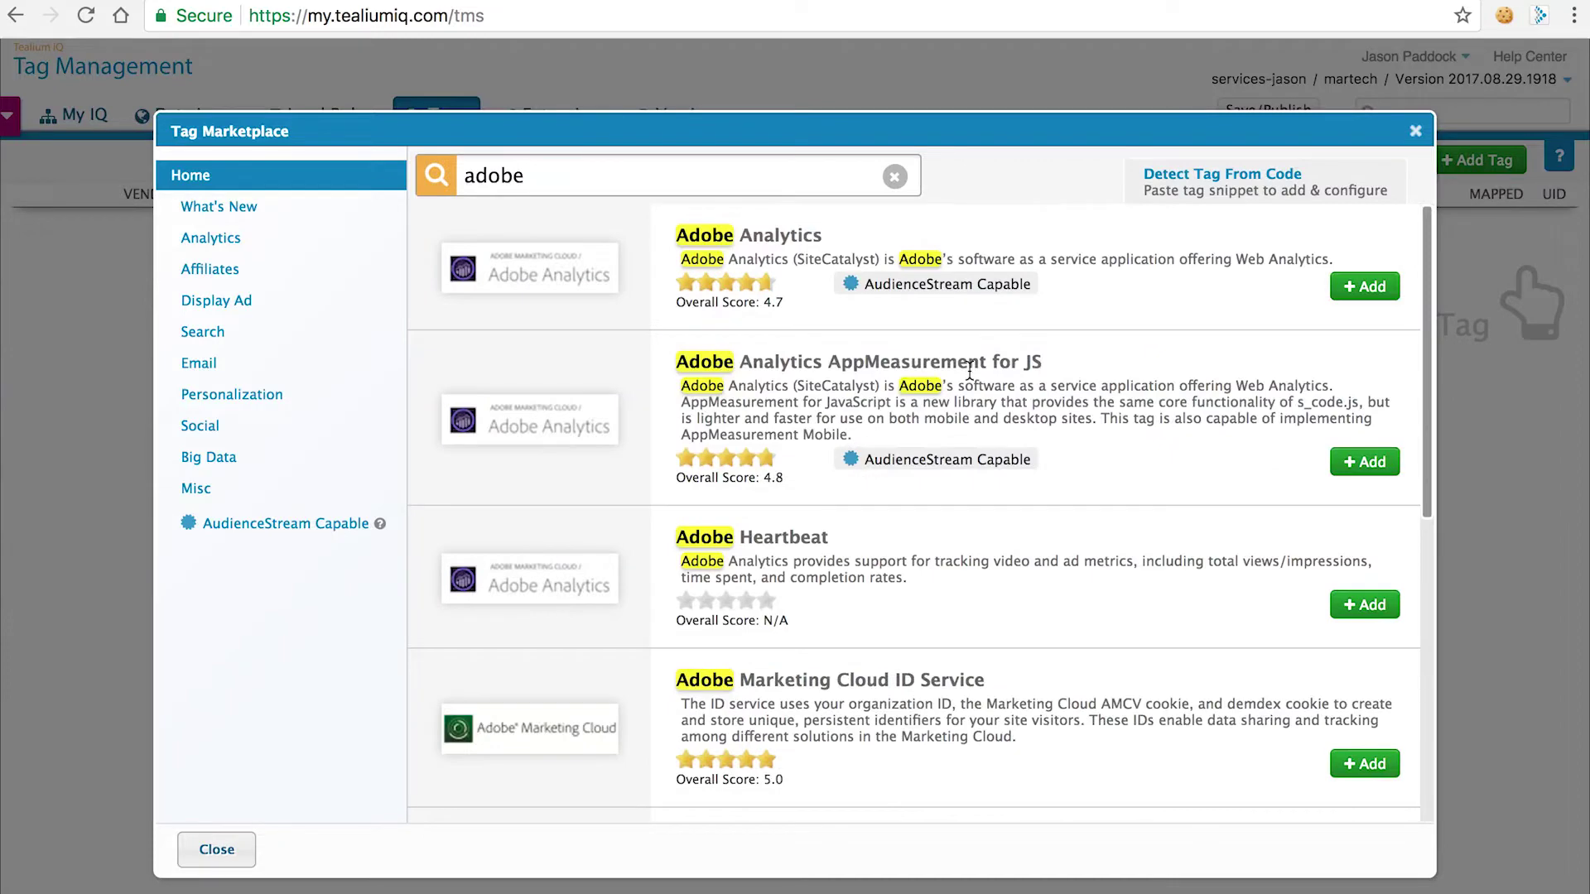
{"action": "left_click", "coordinate": [1371, 462]}
Enter report suite tealium-jasonp and set Server and Server Secure to tealium.d2.sc.omtrdc.net
{"action": "scroll", "coordinate": [966, 509], "scroll_direction": "down", "scroll_amount": 5}
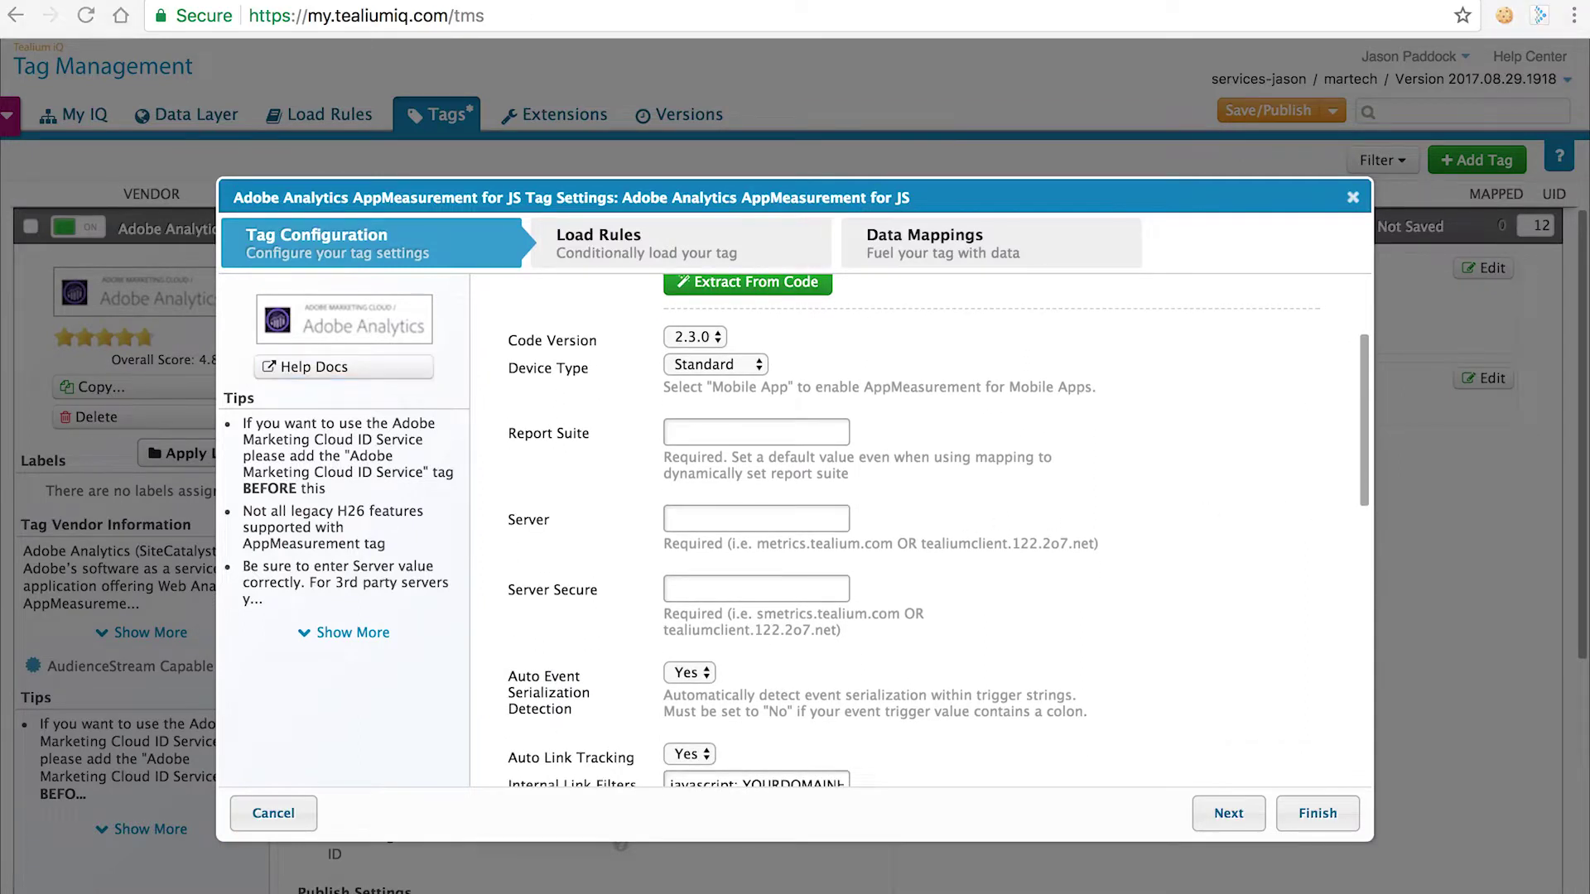
{"action": "left_click", "coordinate": [758, 431]}
{"action": "type", "text": "tealium-jasonp"}
{"action": "left_click", "coordinate": [853, 519]}
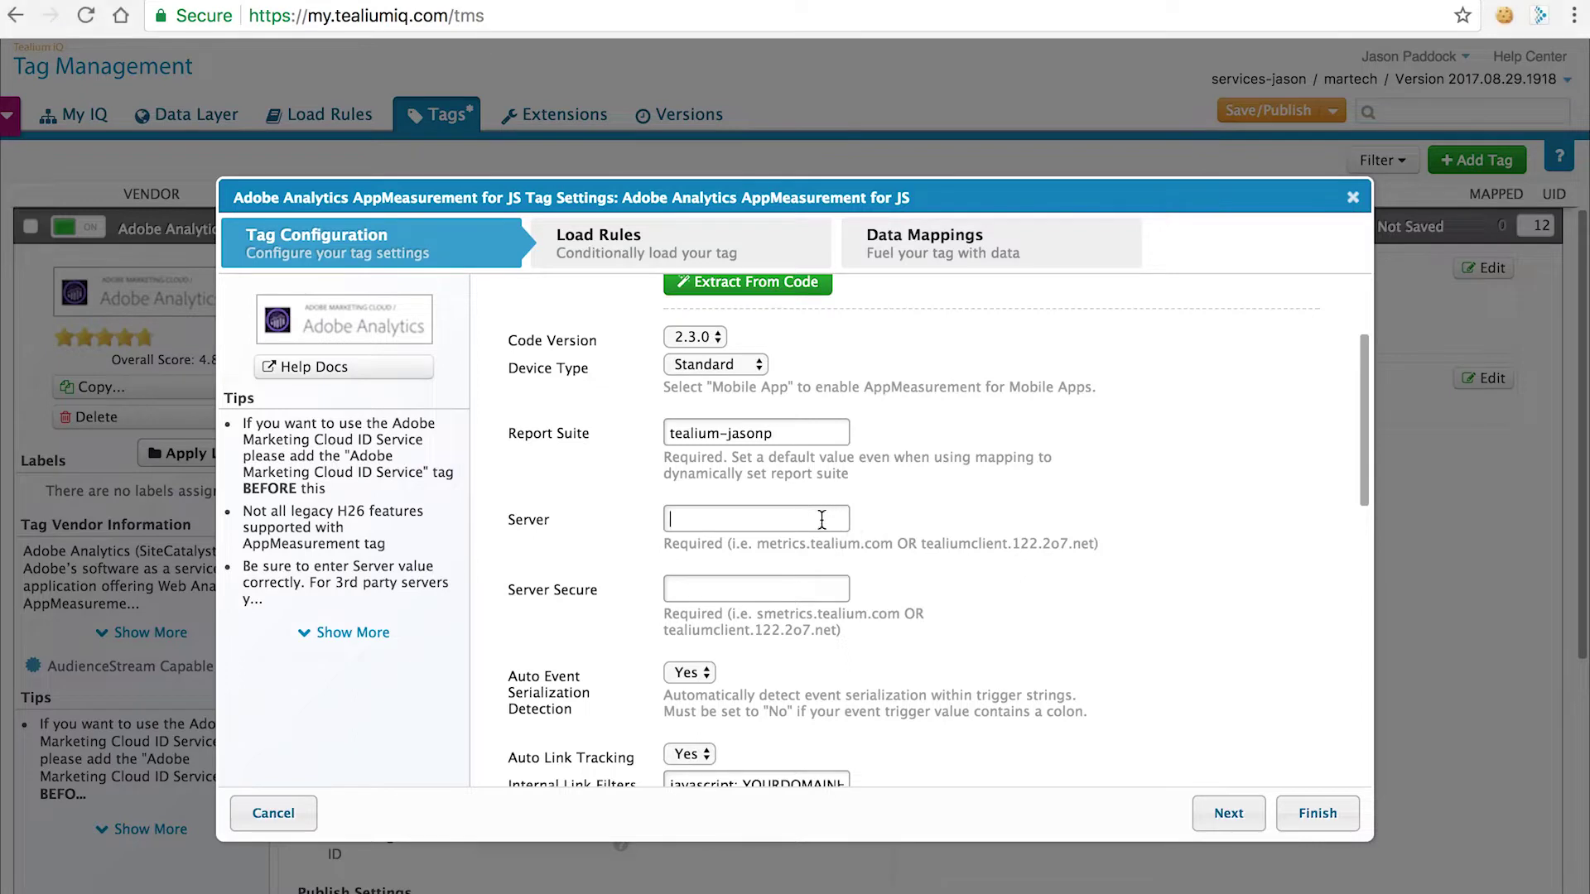
{"action": "type", "text": "tealium.d2.sc.omtrdc.net"}
{"action": "left_click", "coordinate": [783, 586]}
{"action": "type", "text": "tealium.d2.sc.omtrdc.net"}
Put magento.deploytealium.com into the internal link filters and fill in the visitor namespace
{"action": "scroll", "coordinate": [782, 576], "scroll_direction": "down", "scroll_amount": 5}
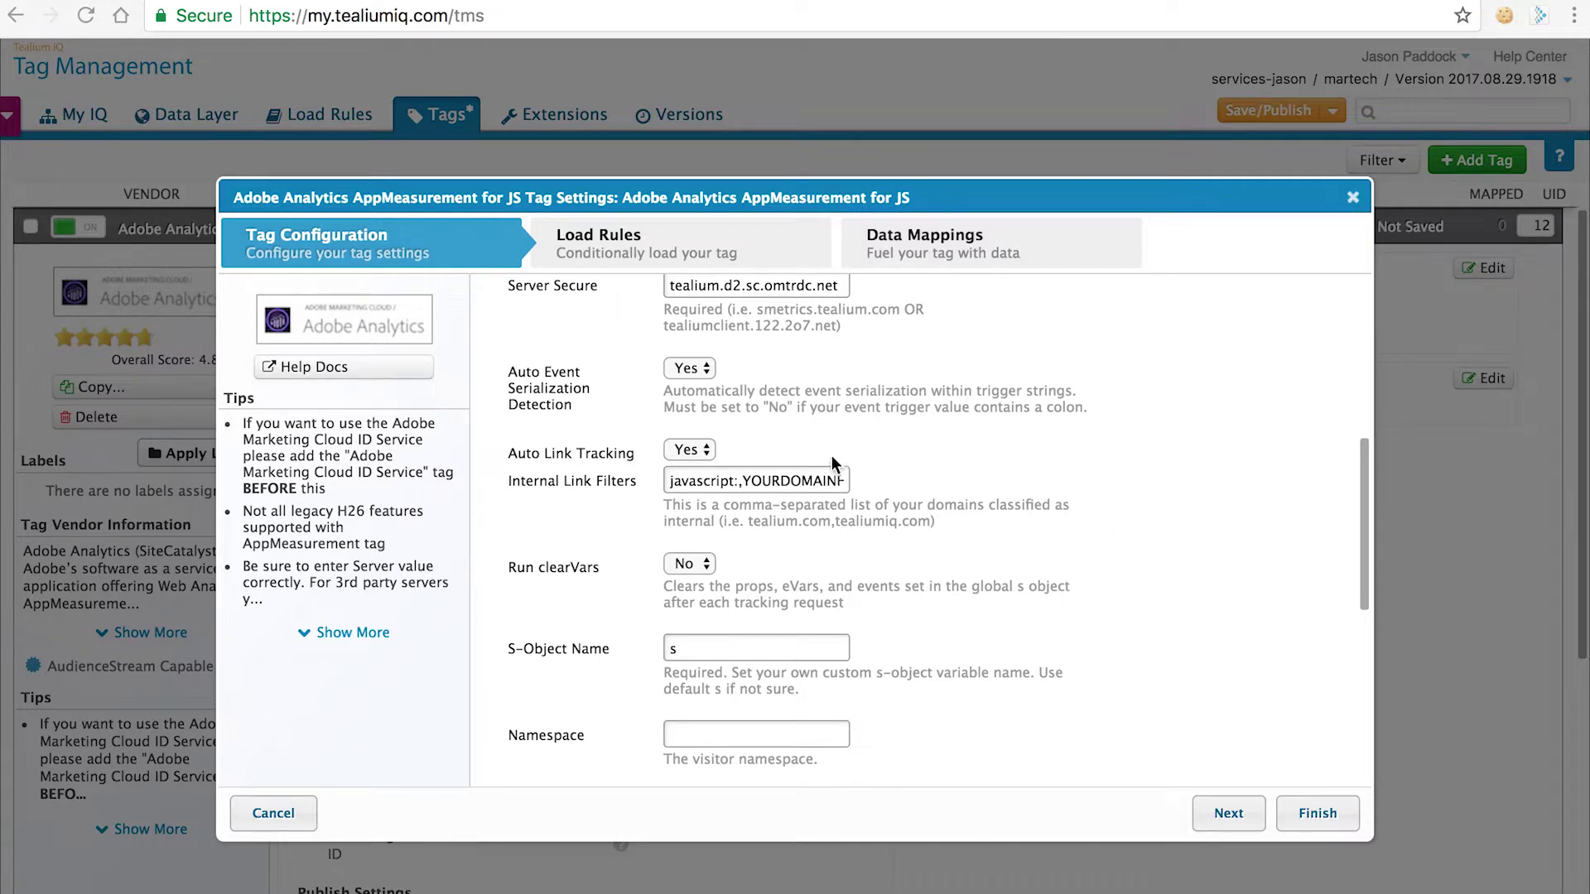
{"action": "triple_click", "coordinate": [799, 480]}
{"action": "type", "text": "magento.deploytealium.com"}
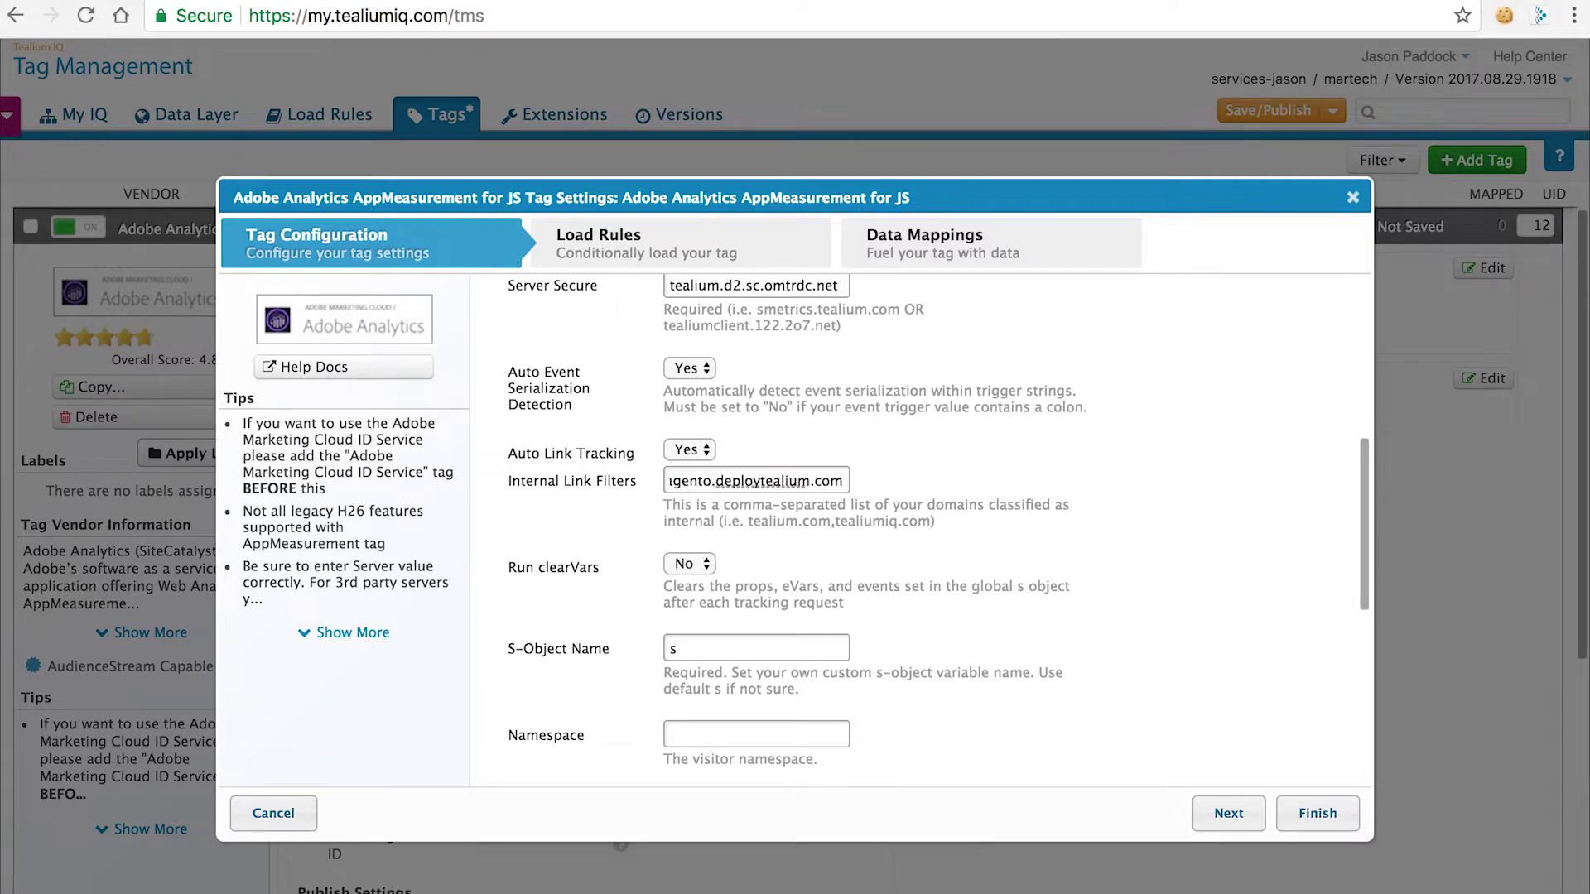
{"action": "key", "text": "super+Left"}
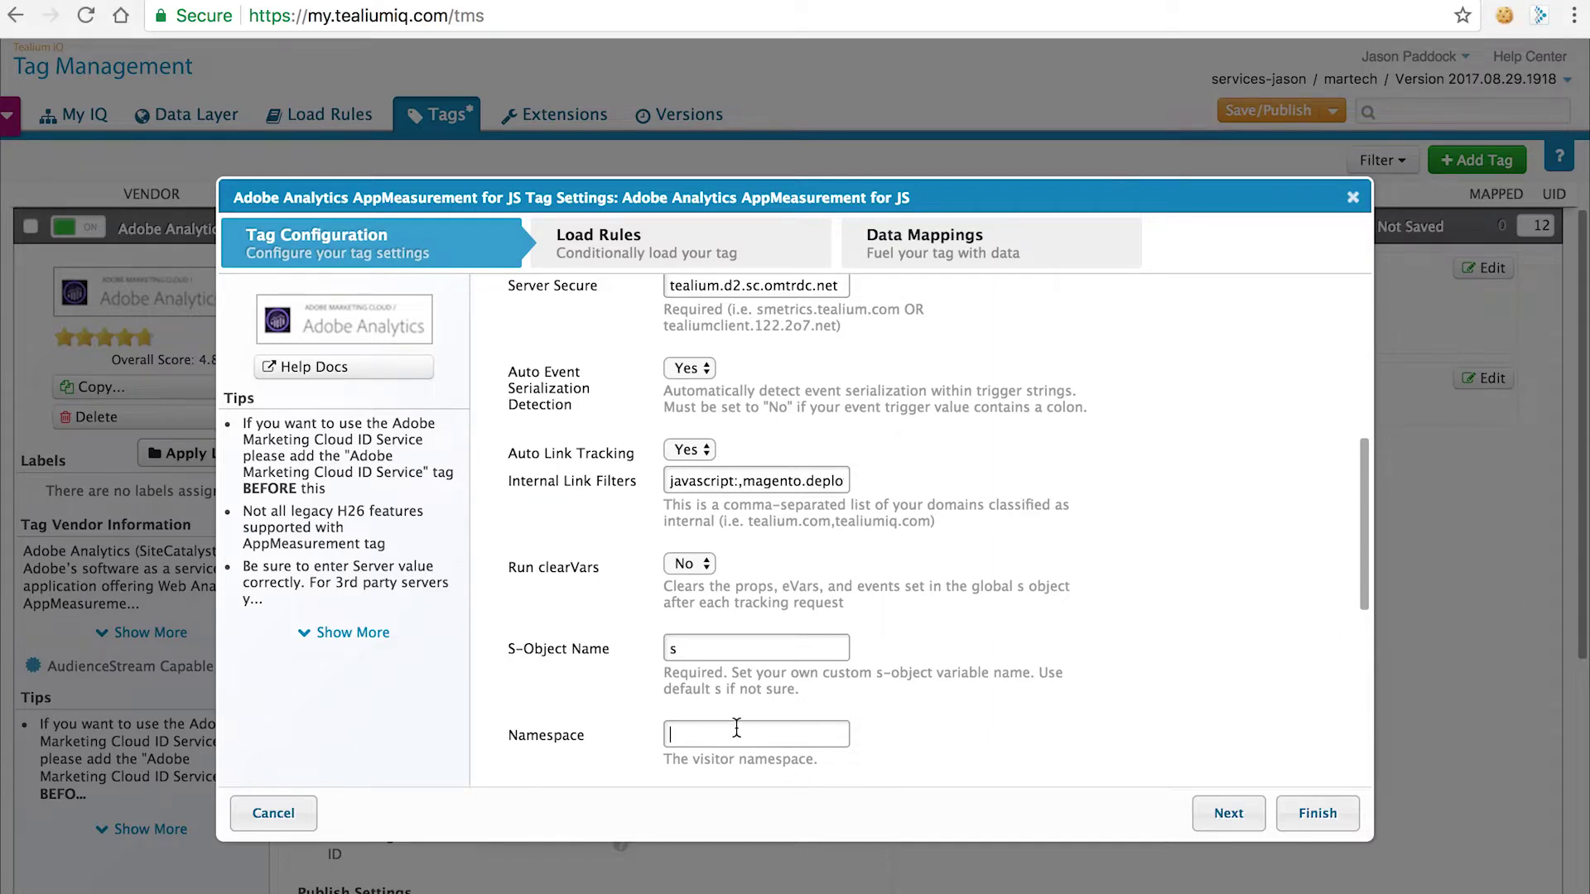
{"action": "type", "text": "jason_test"}
Leave Load on All Pages checked and advance from Load Rules to Data Mappings
{"action": "left_click", "coordinate": [1228, 813]}
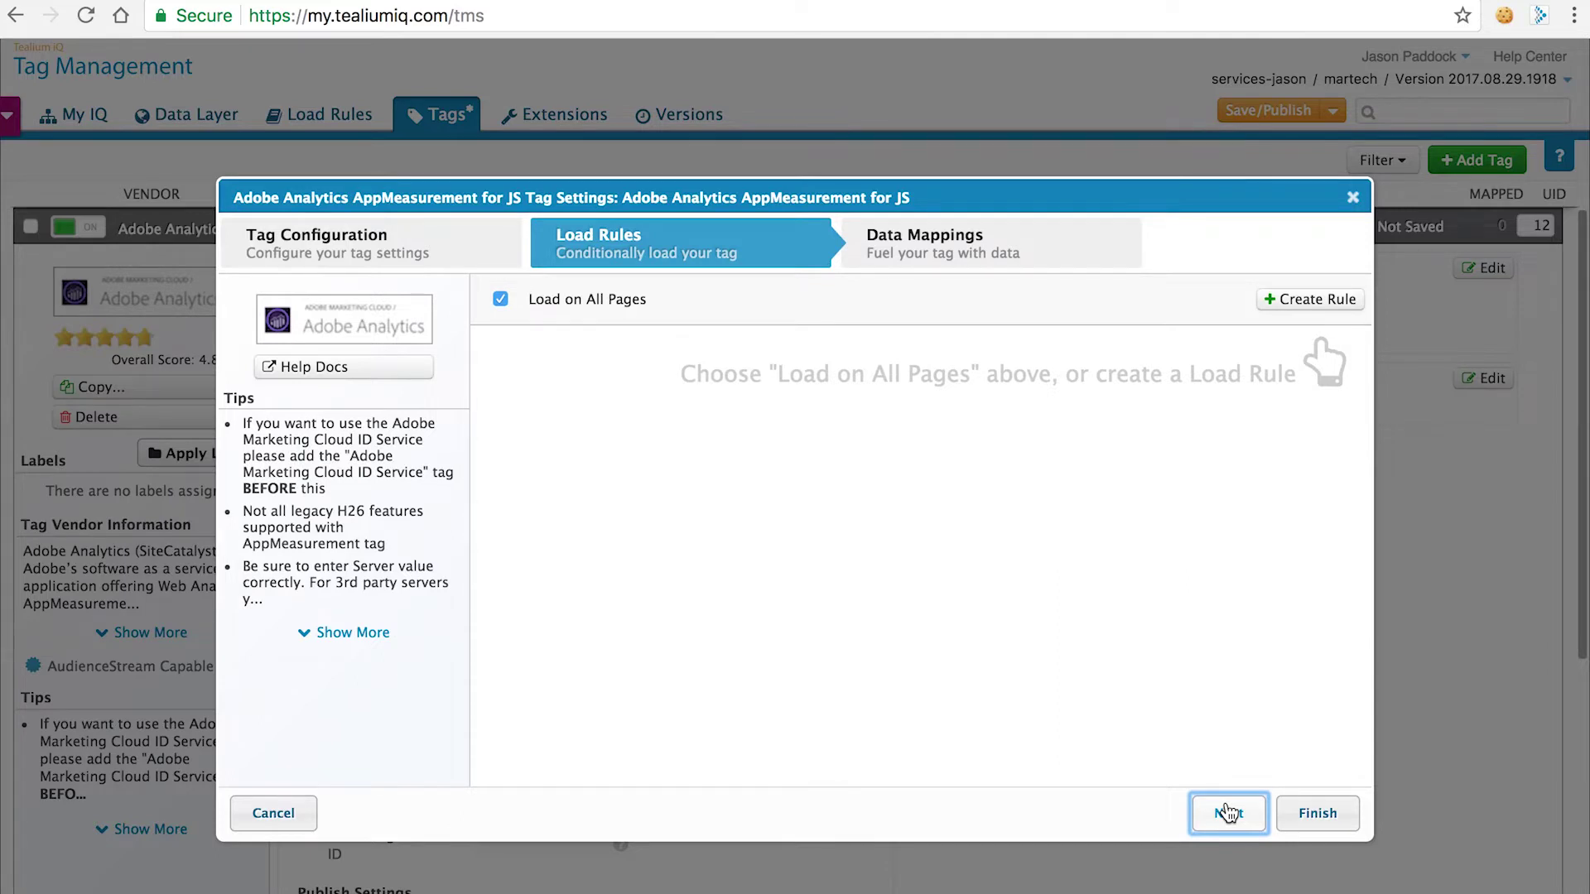
{"action": "left_click", "coordinate": [1228, 813]}
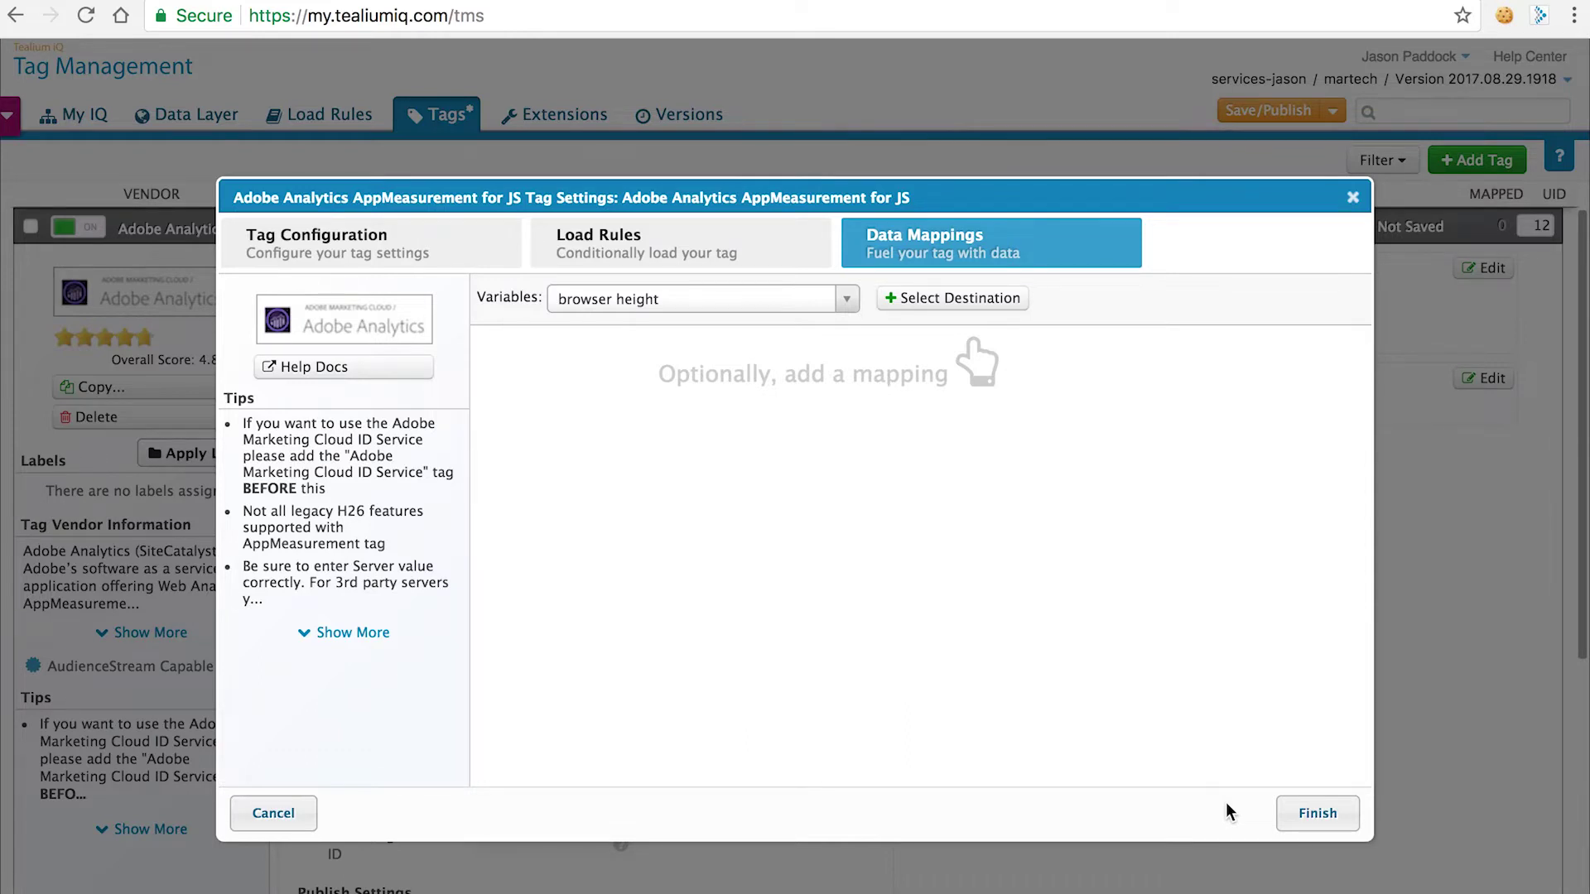
Map the page_name variable to the pageName standard destination
{"action": "left_click", "coordinate": [796, 299]}
{"action": "type", "text": "page_na"}
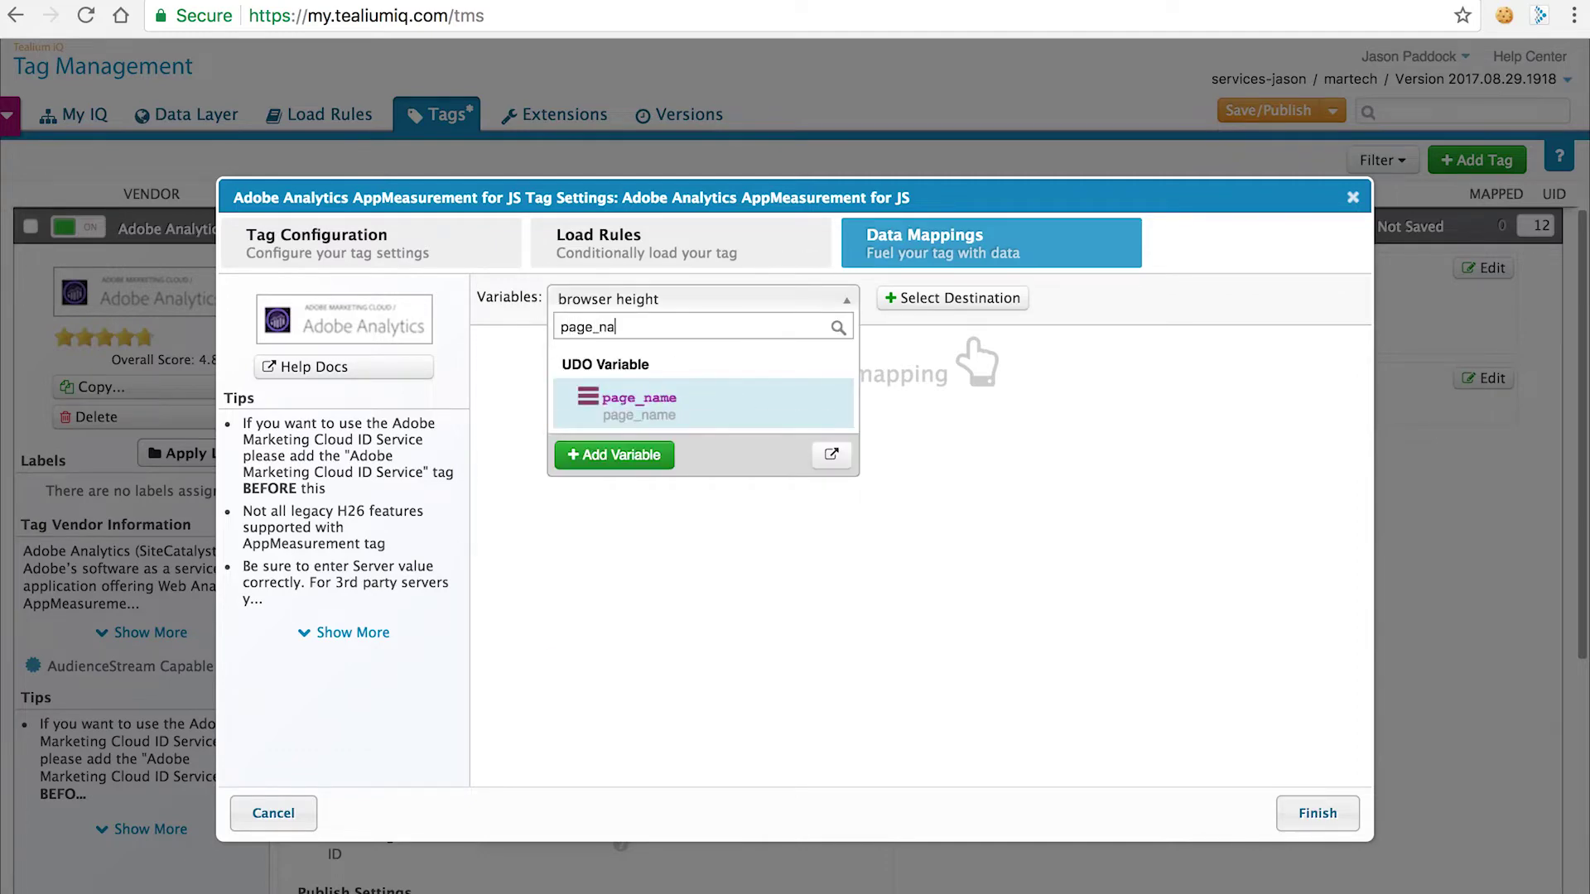
{"action": "type", "text": "me"}
{"action": "key", "text": "Return"}
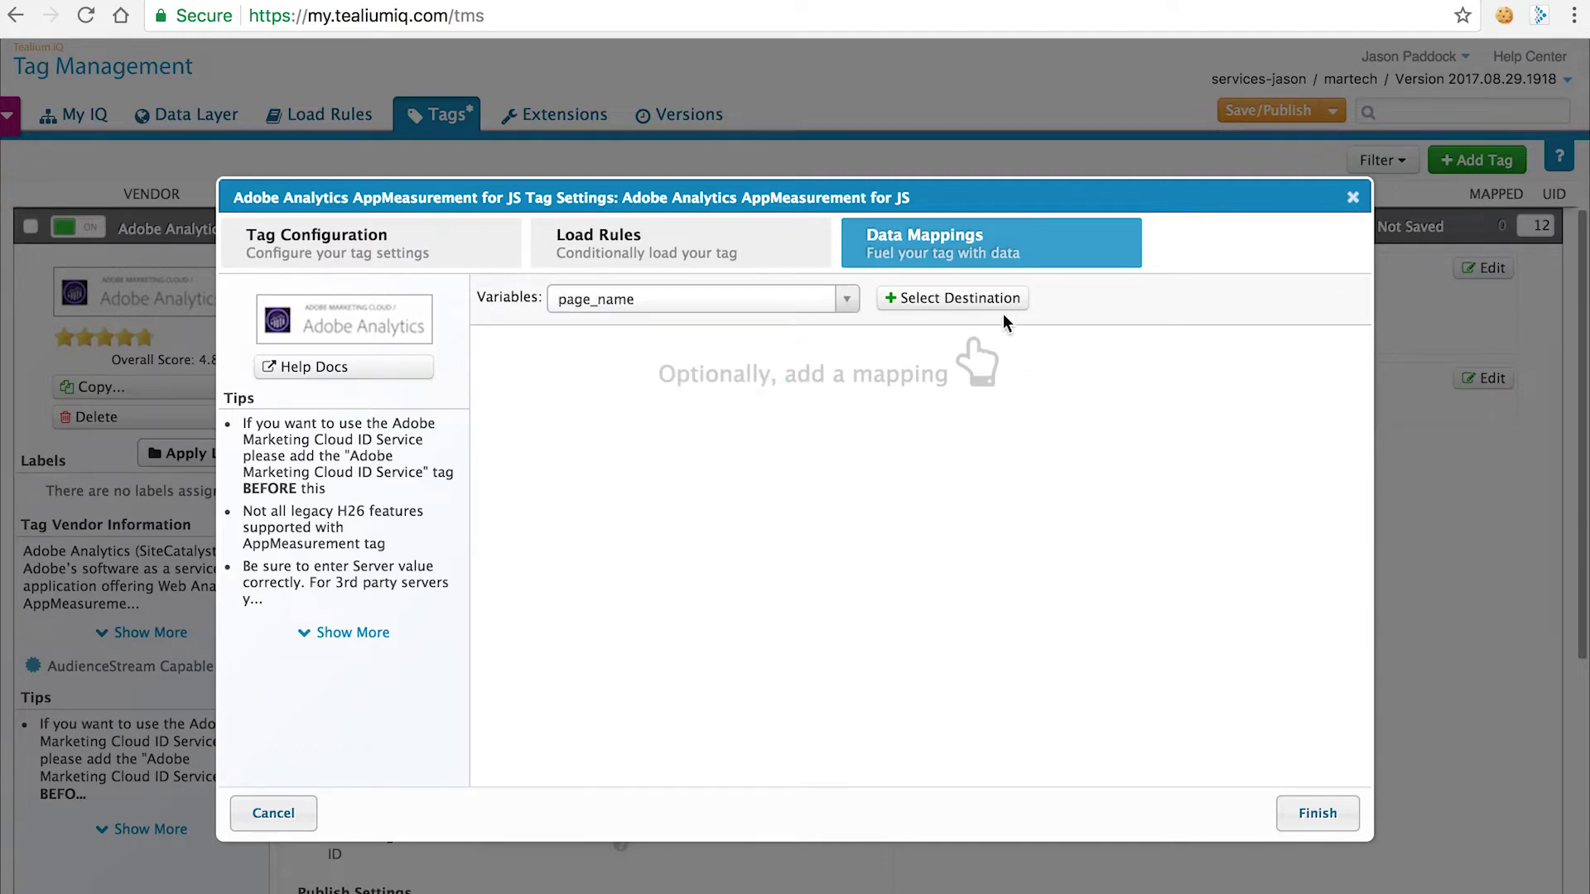
{"action": "left_click", "coordinate": [947, 300]}
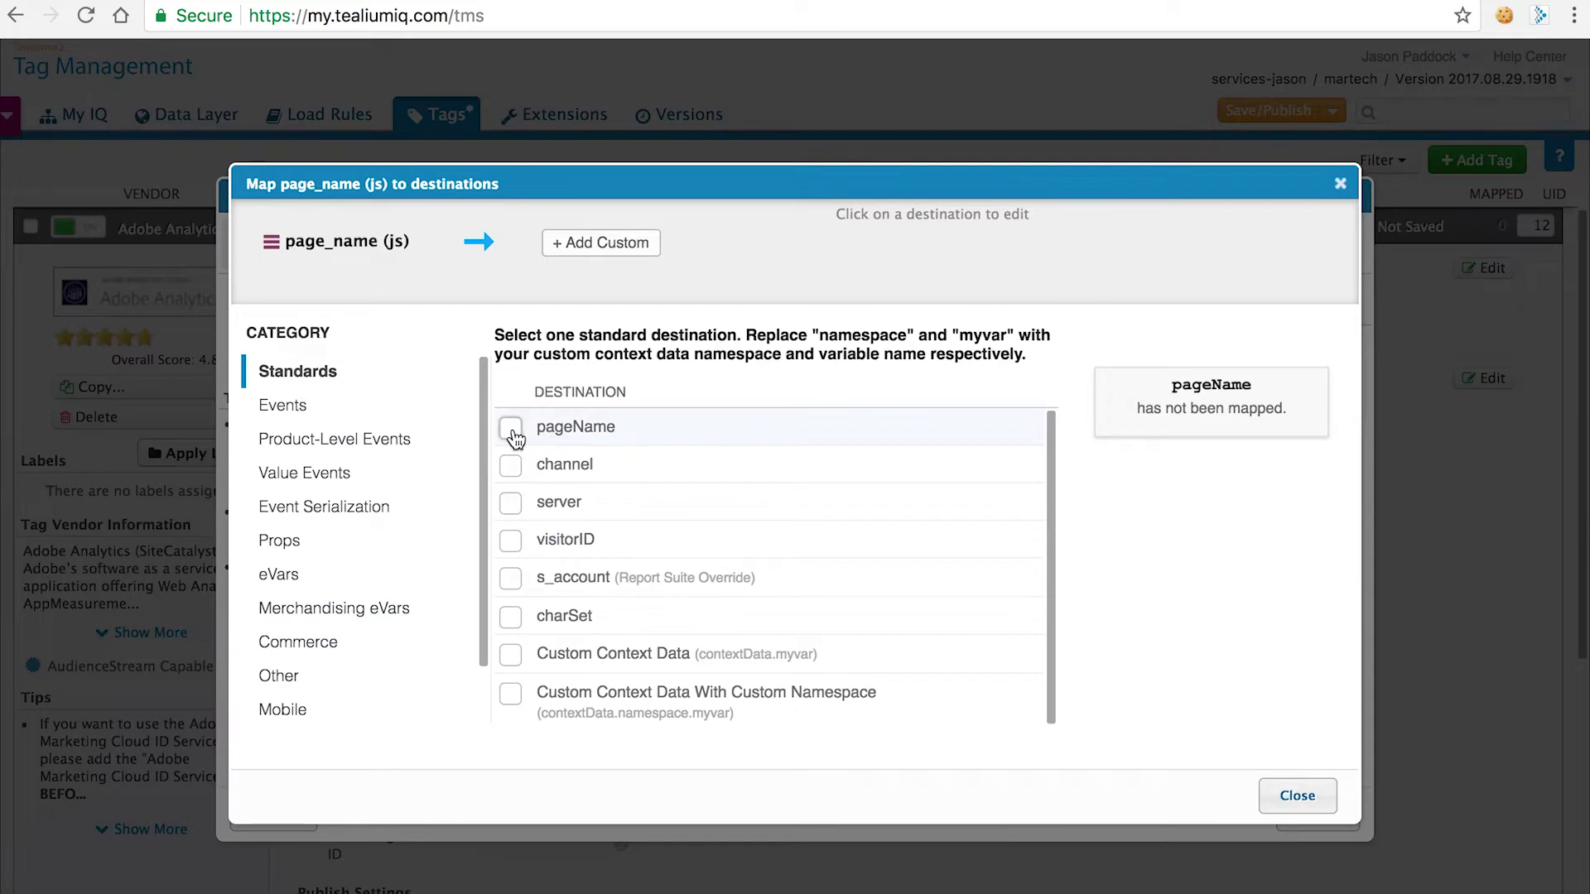
{"action": "left_click", "coordinate": [511, 430]}
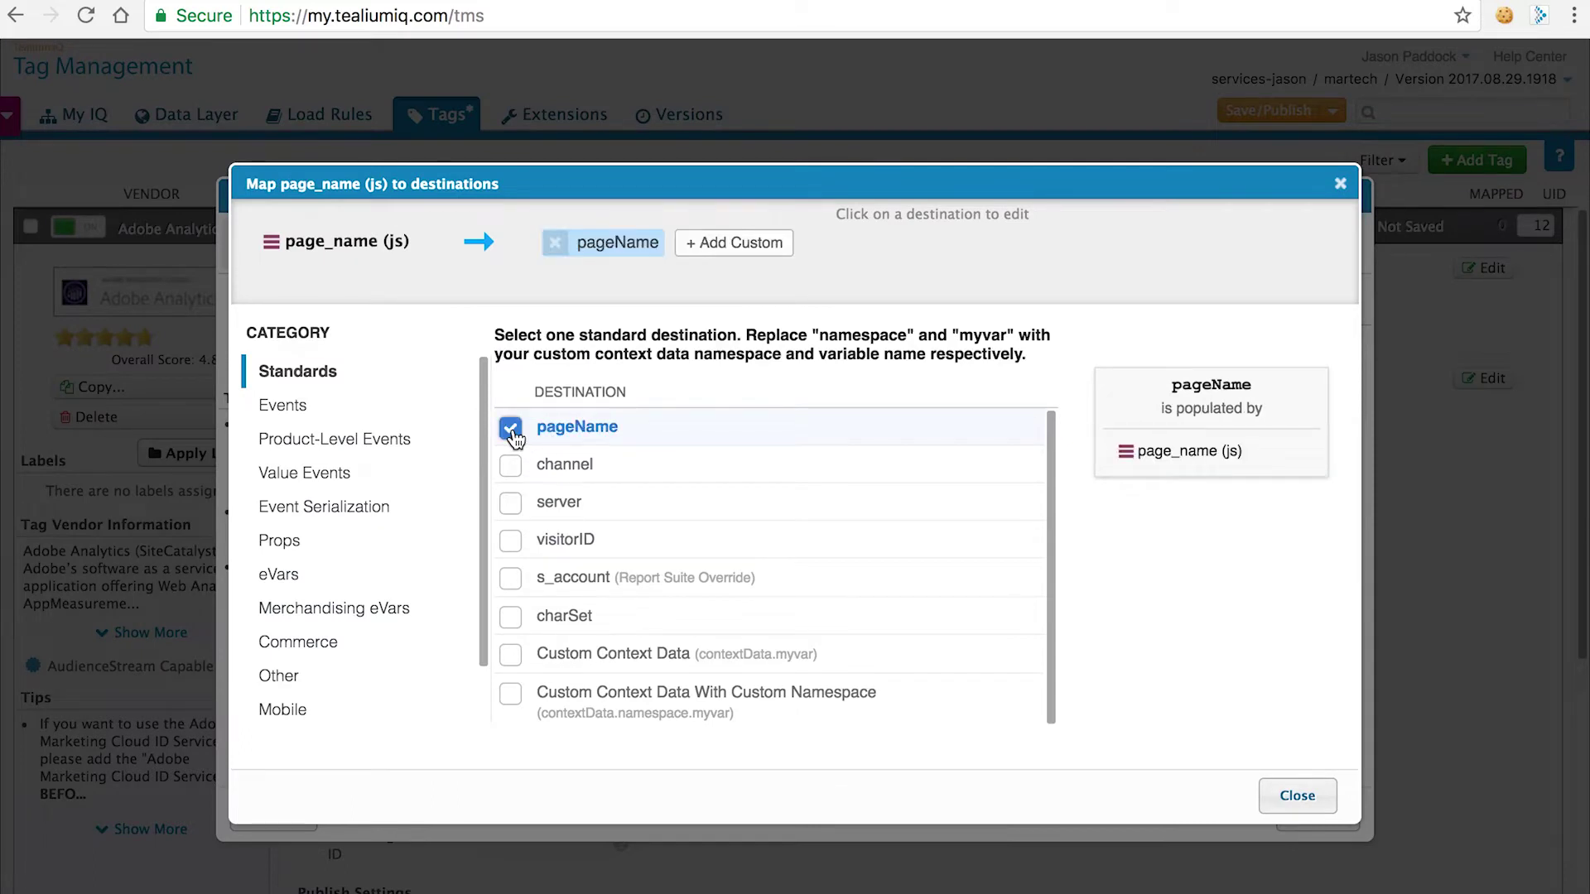
{"action": "left_click", "coordinate": [1298, 799]}
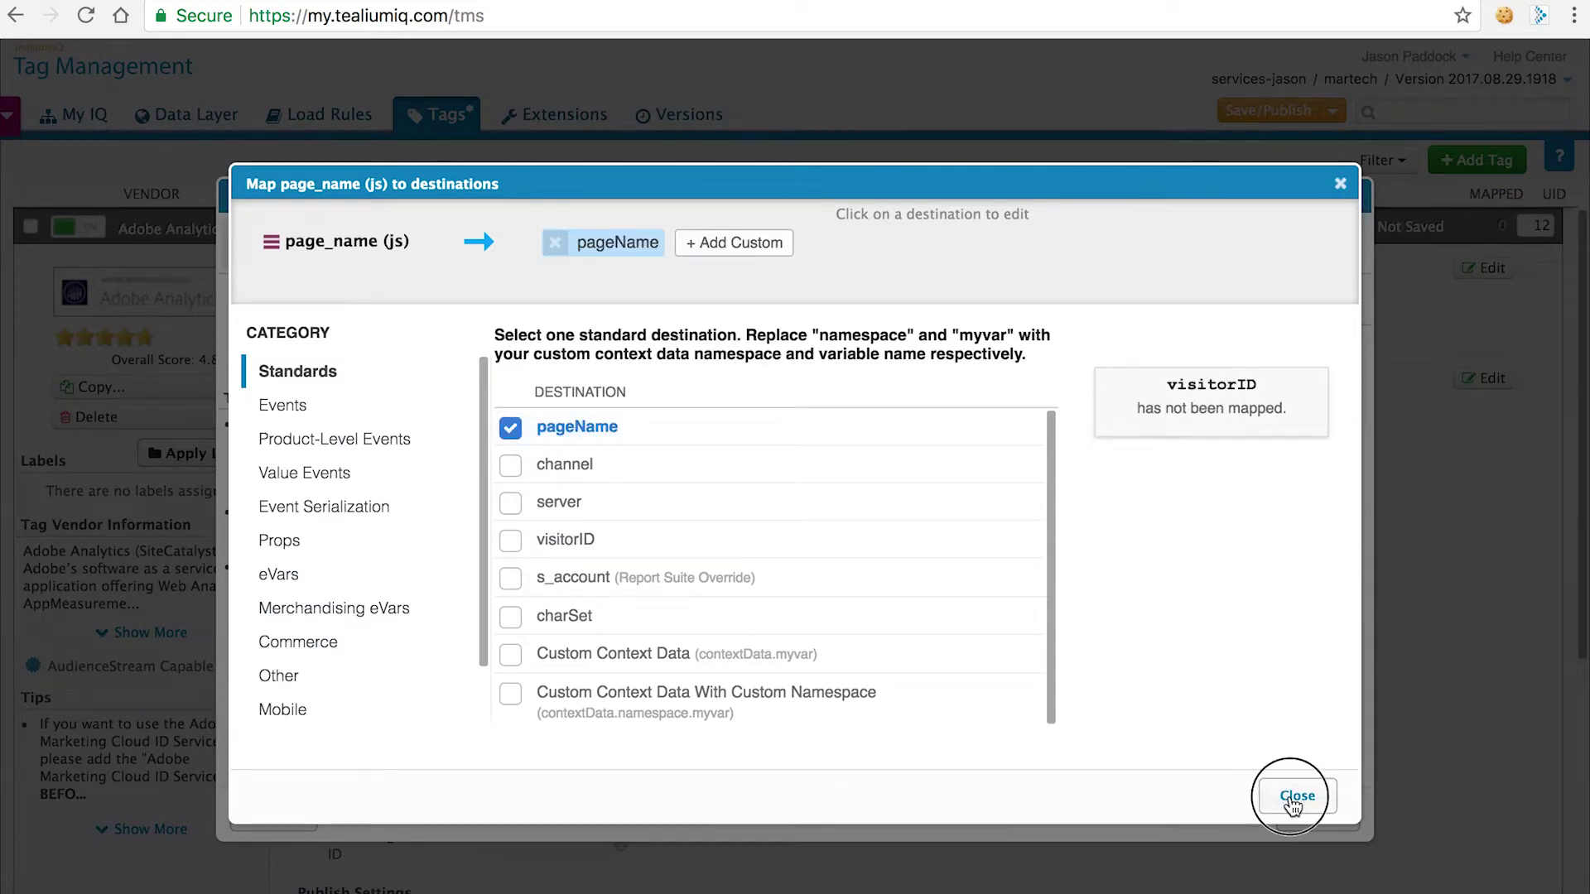
{"action": "left_click", "coordinate": [708, 300]}
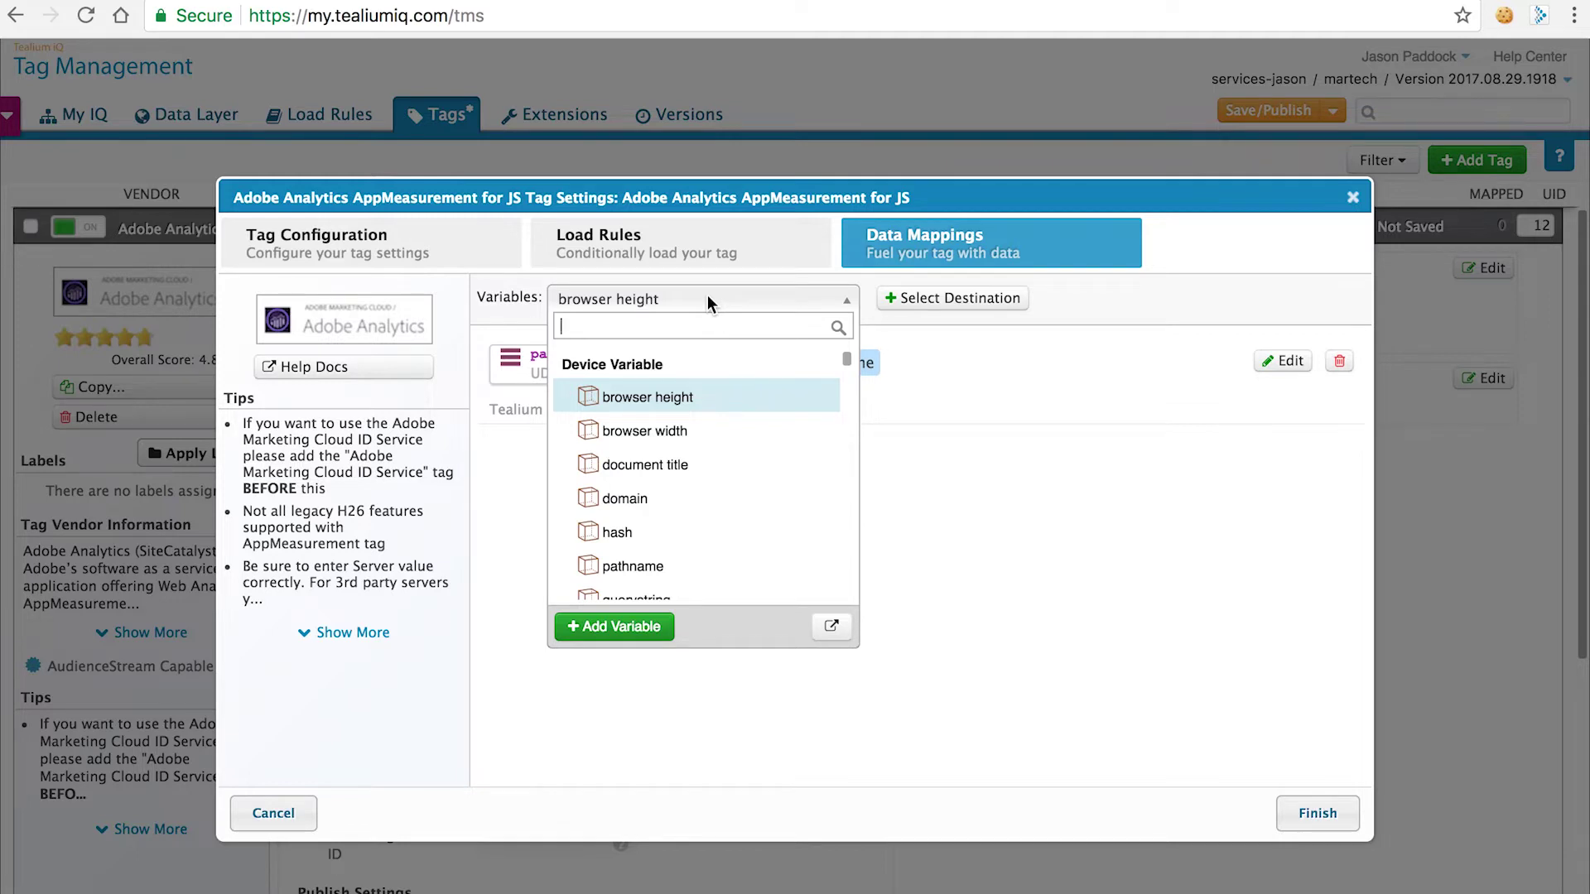
Map the search_keyword variable to the prop2 destination
{"action": "type", "text": "search"}
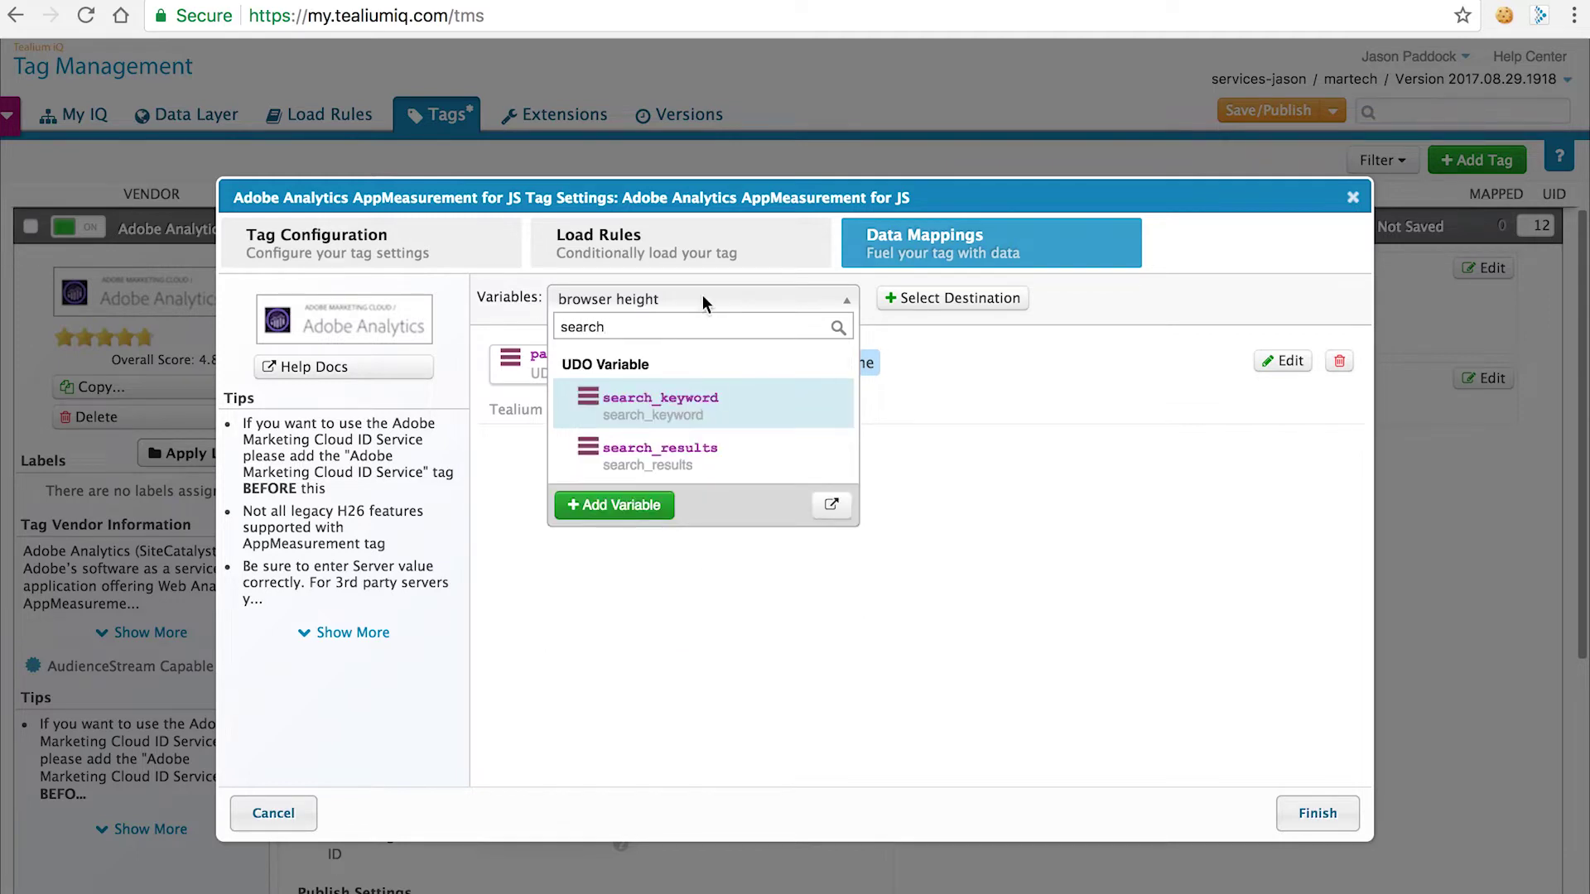
{"action": "left_click", "coordinate": [673, 401]}
{"action": "left_click", "coordinate": [955, 299]}
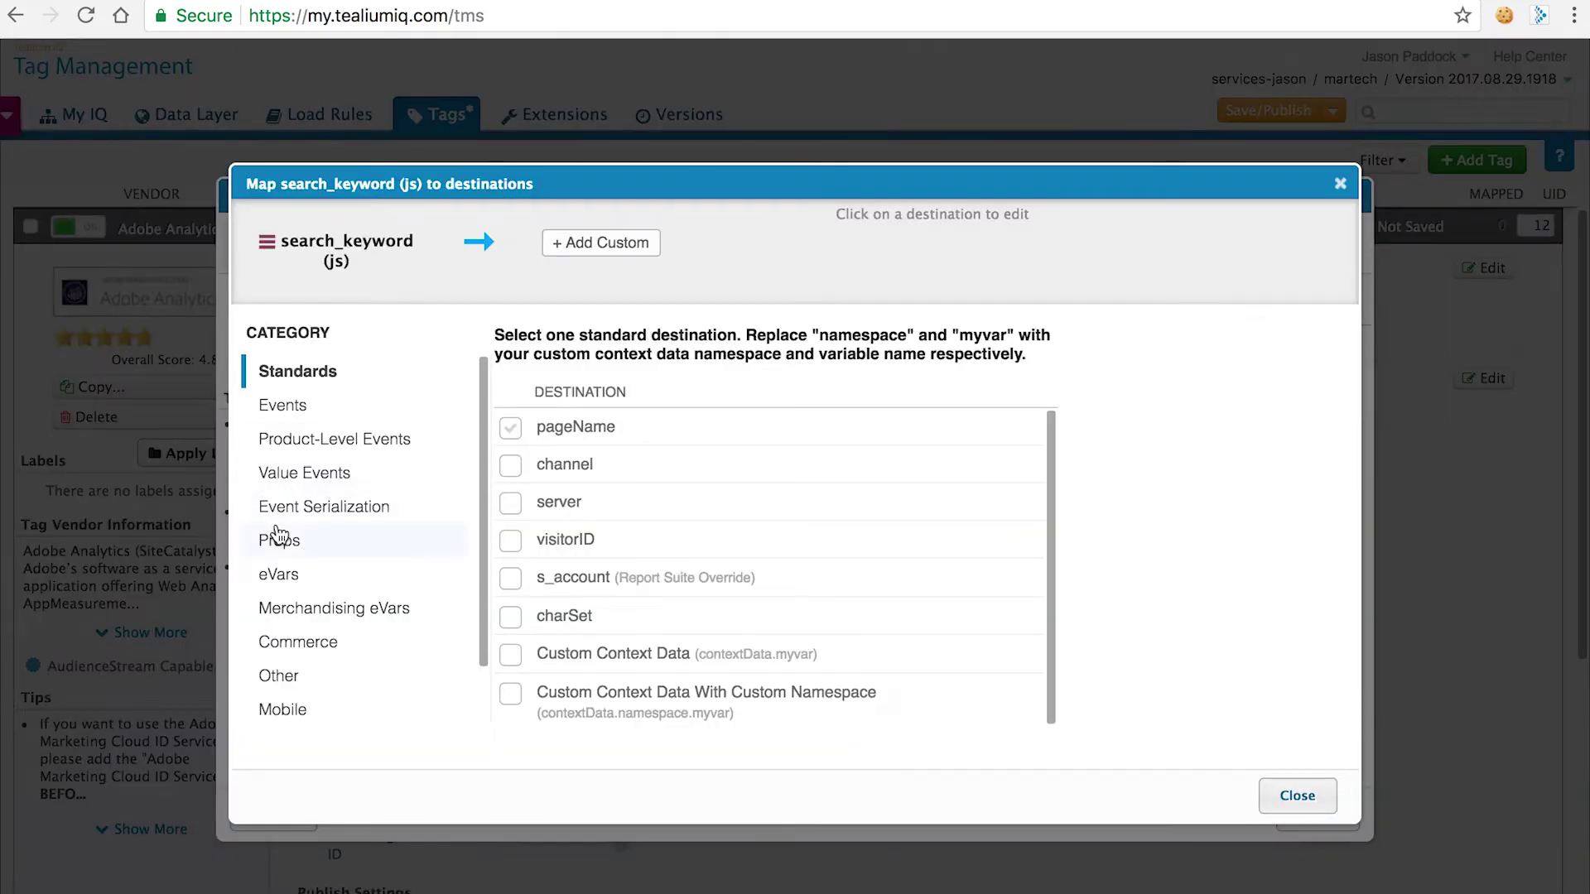
{"action": "left_click", "coordinate": [279, 539]}
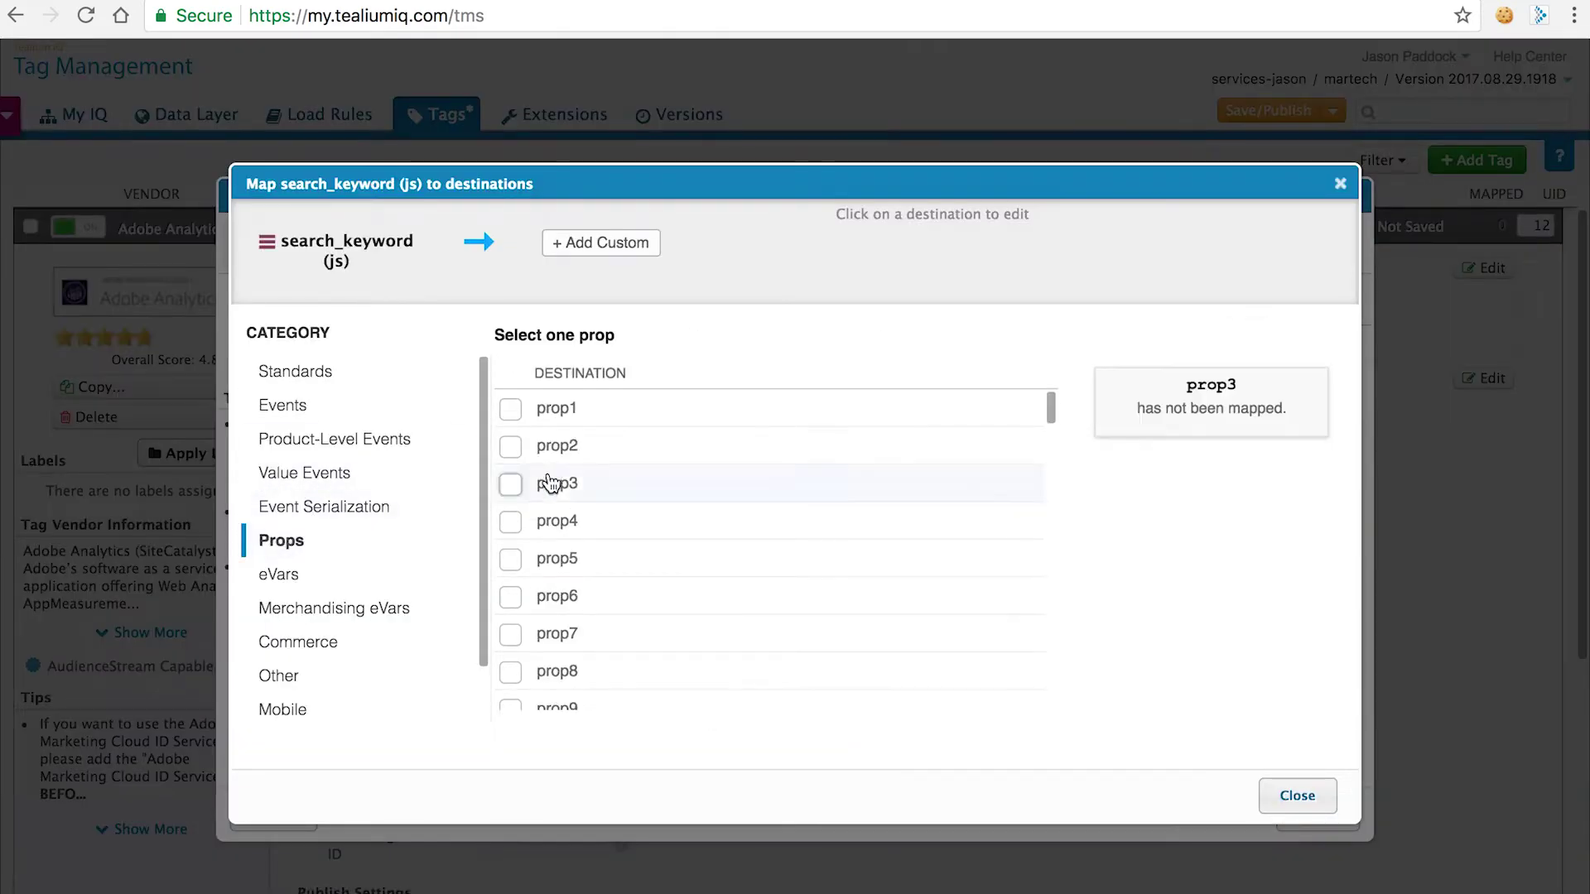
{"action": "left_click", "coordinate": [510, 447]}
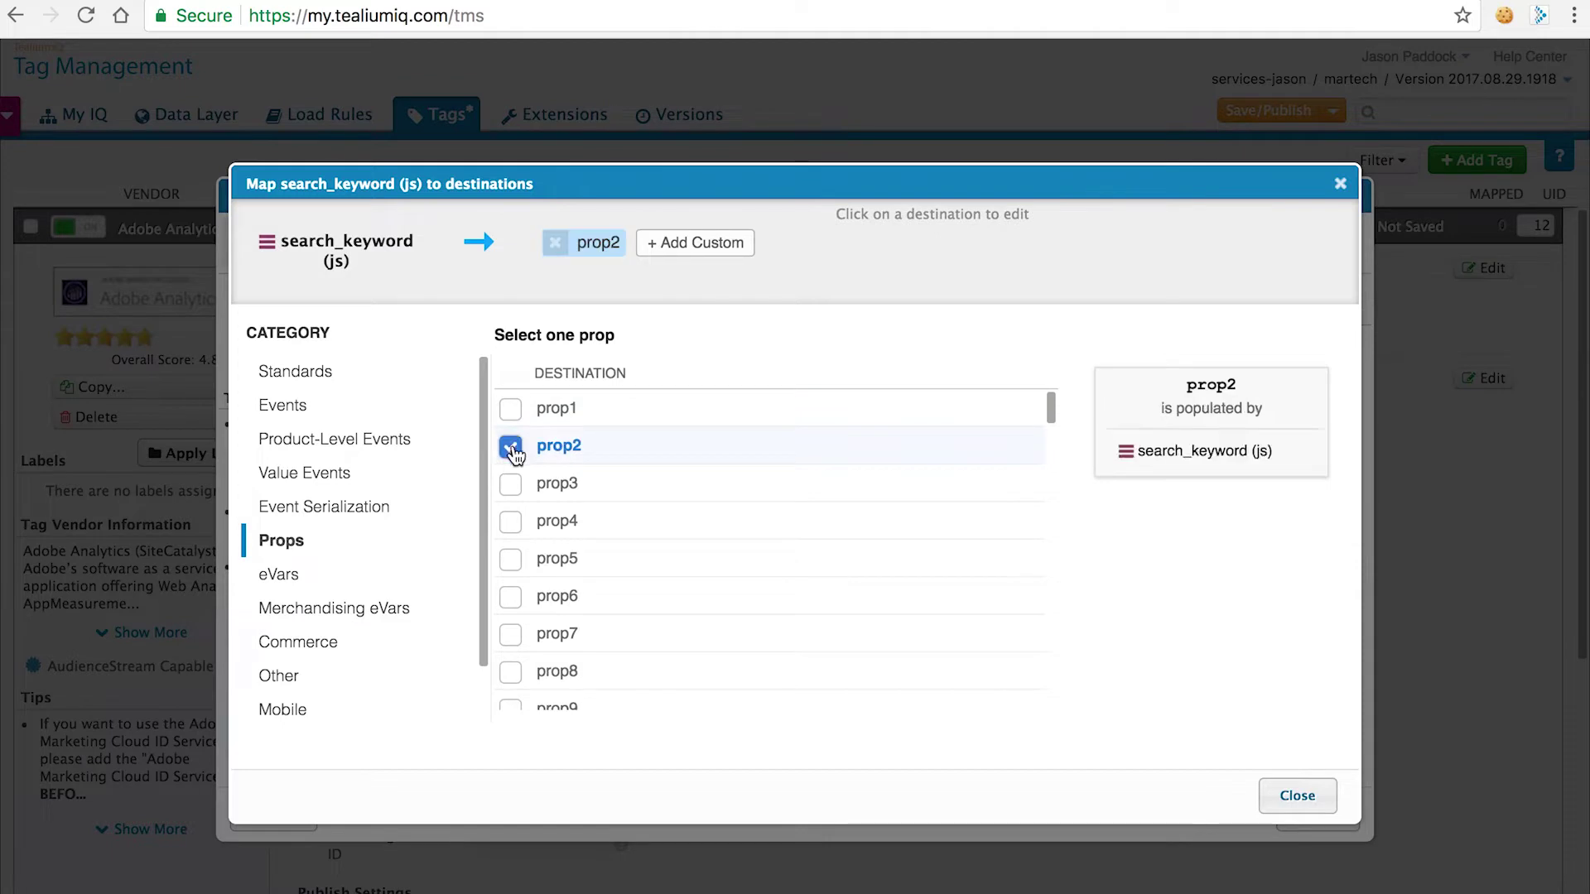
{"action": "left_click", "coordinate": [1297, 791]}
Map the search_results variable to the prop3 destination
{"action": "left_click", "coordinate": [739, 305]}
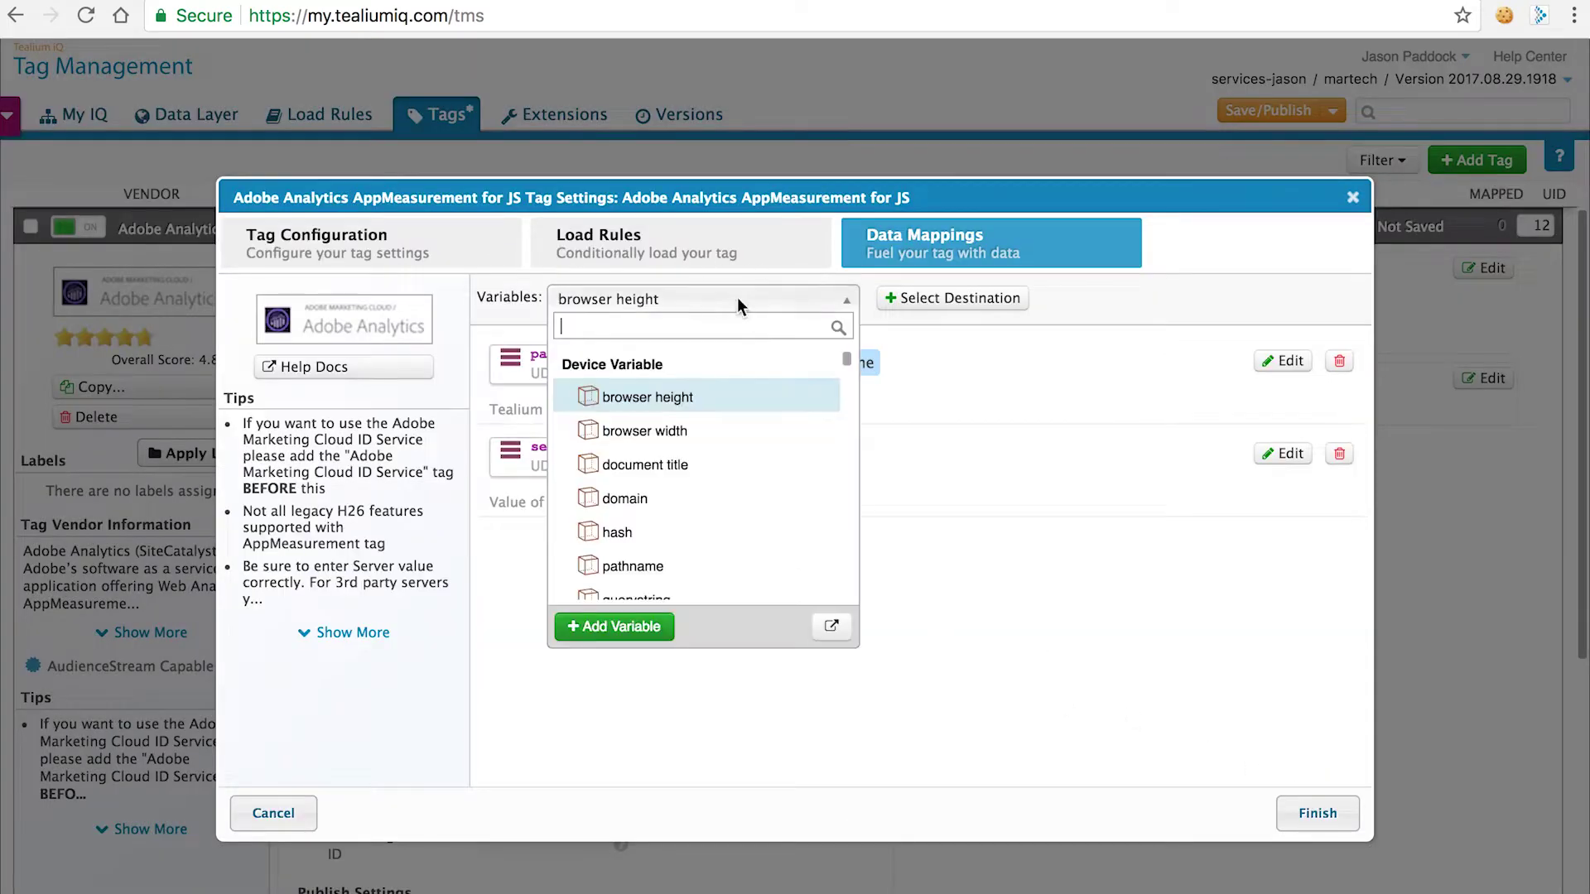
{"action": "type", "text": "sear"}
{"action": "key", "text": "Return"}
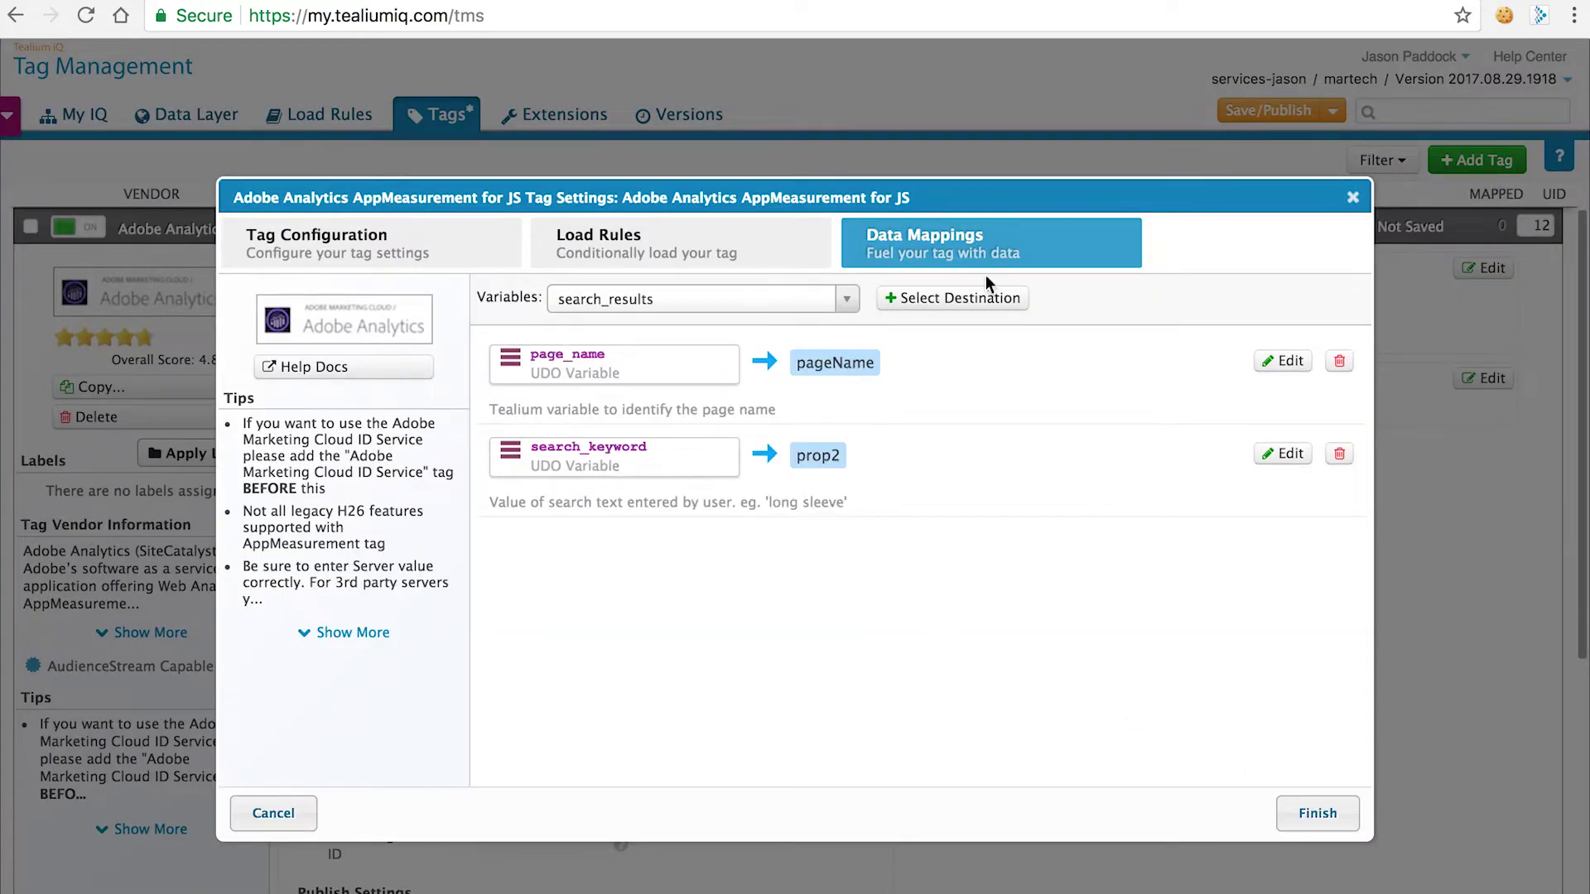
{"action": "left_click", "coordinate": [990, 298]}
{"action": "left_click", "coordinate": [325, 547]}
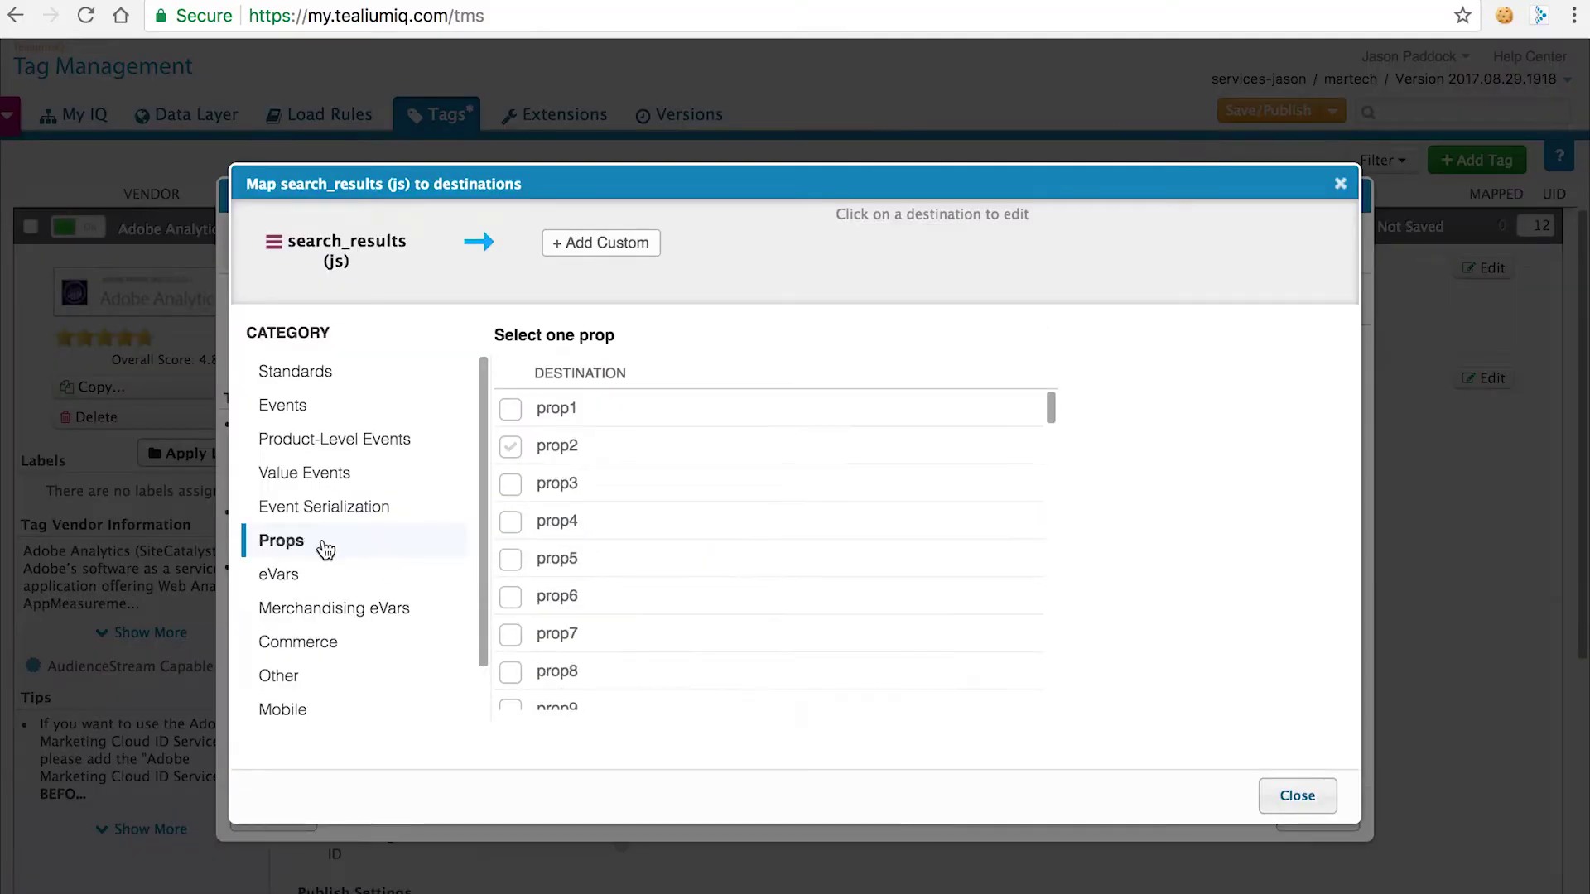
{"action": "left_click", "coordinate": [511, 486]}
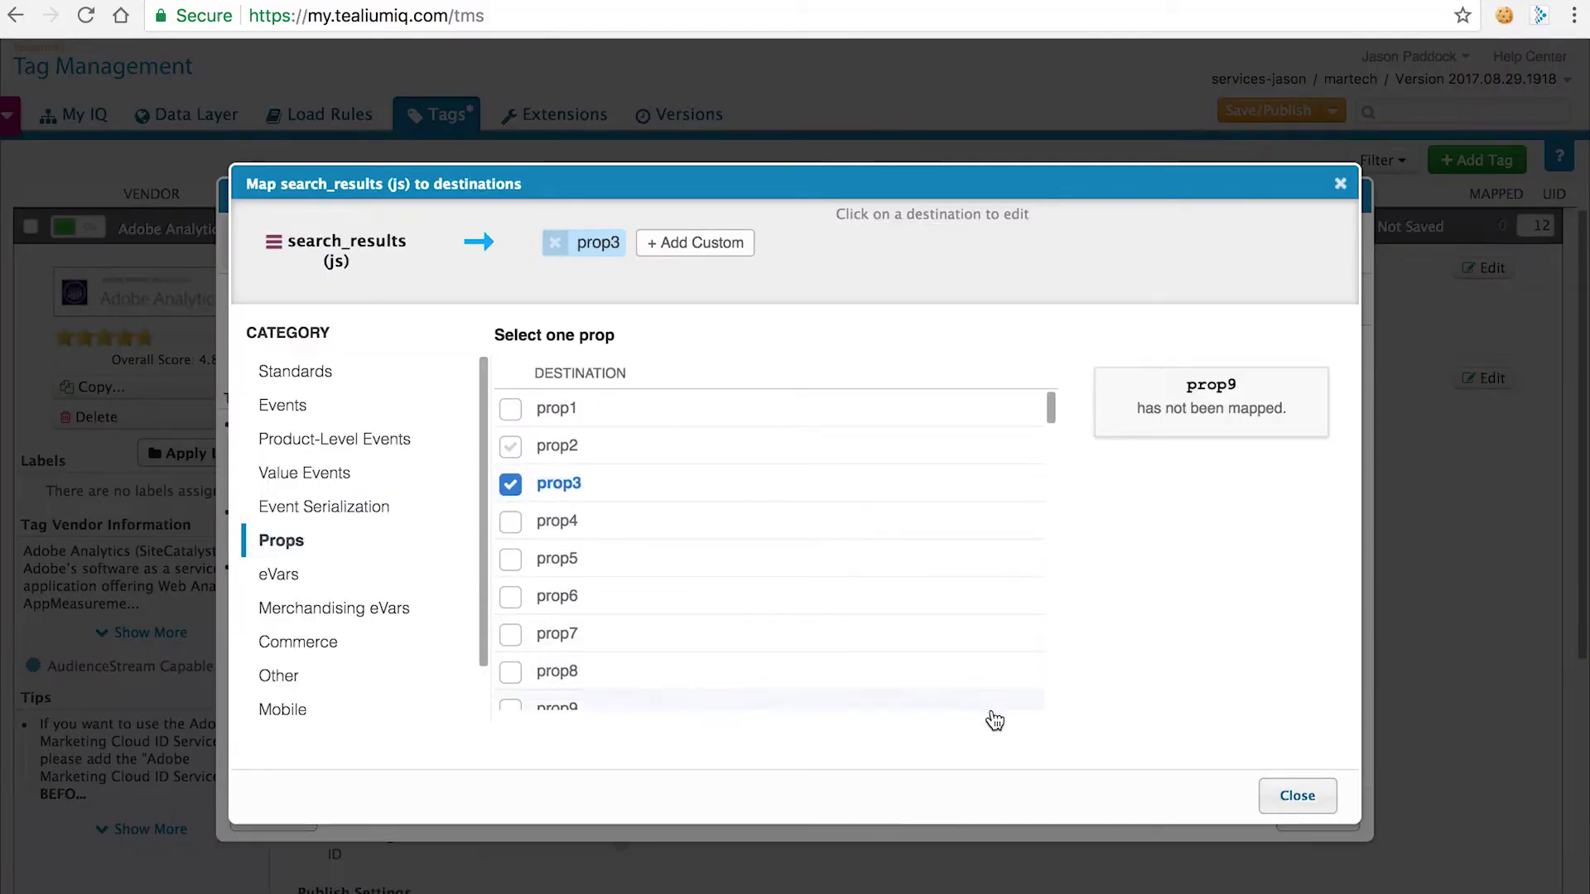
{"action": "left_click", "coordinate": [1281, 797]}
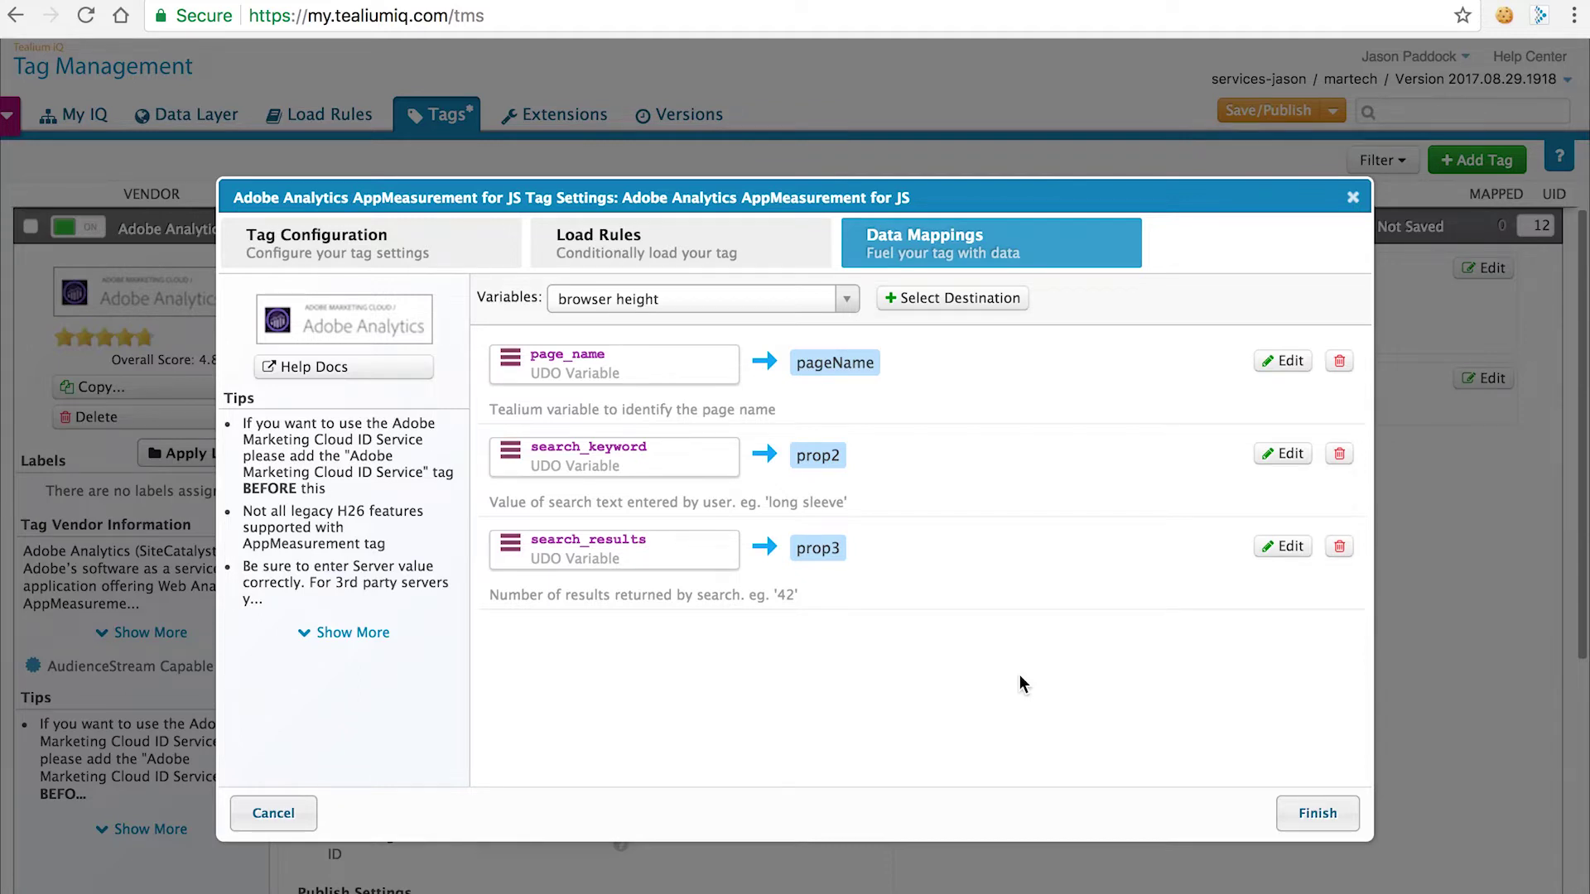
Map page_type to Events with the value category triggering event1
{"action": "left_click", "coordinate": [795, 297]}
{"action": "type", "text": "page_type"}
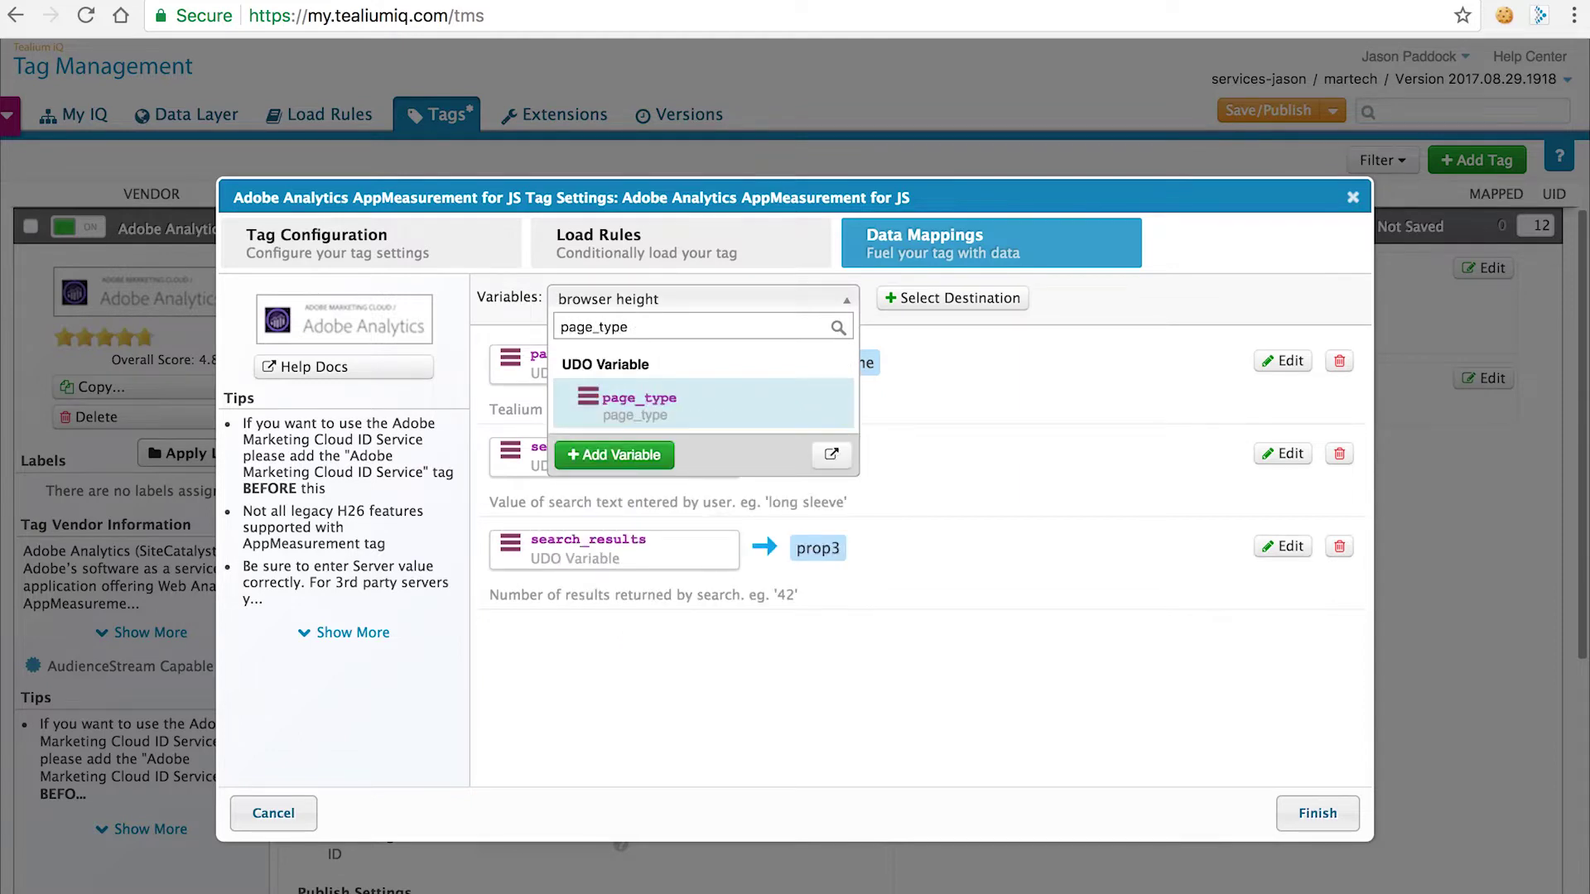
{"action": "key", "text": "Return"}
{"action": "left_click", "coordinate": [961, 297]}
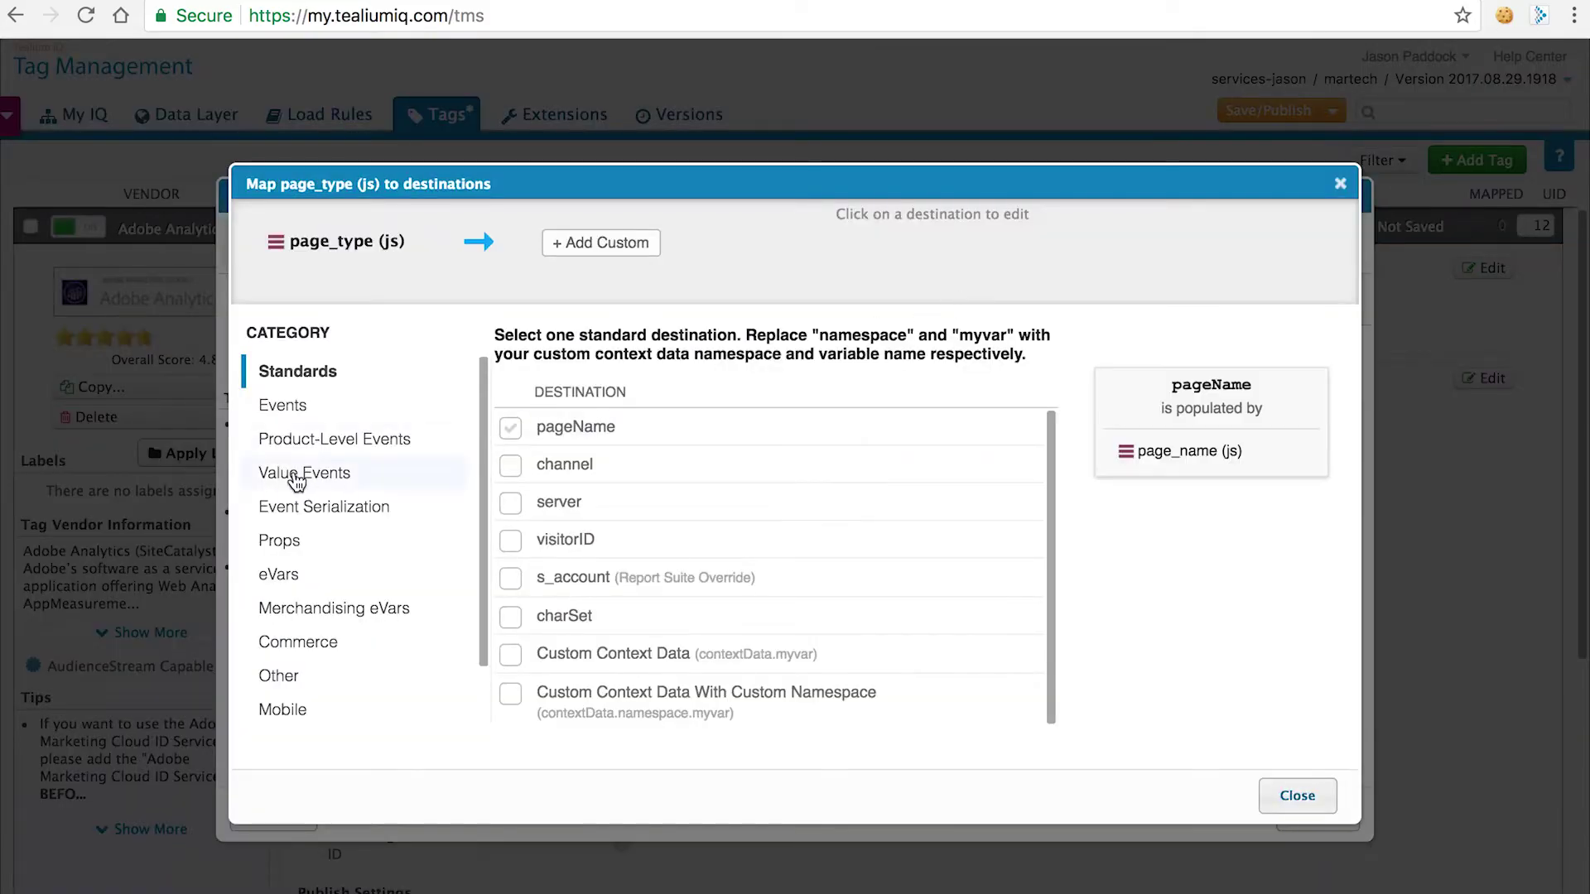
{"action": "left_click", "coordinate": [280, 416]}
{"action": "left_click", "coordinate": [601, 392]}
{"action": "type", "text": "c"}
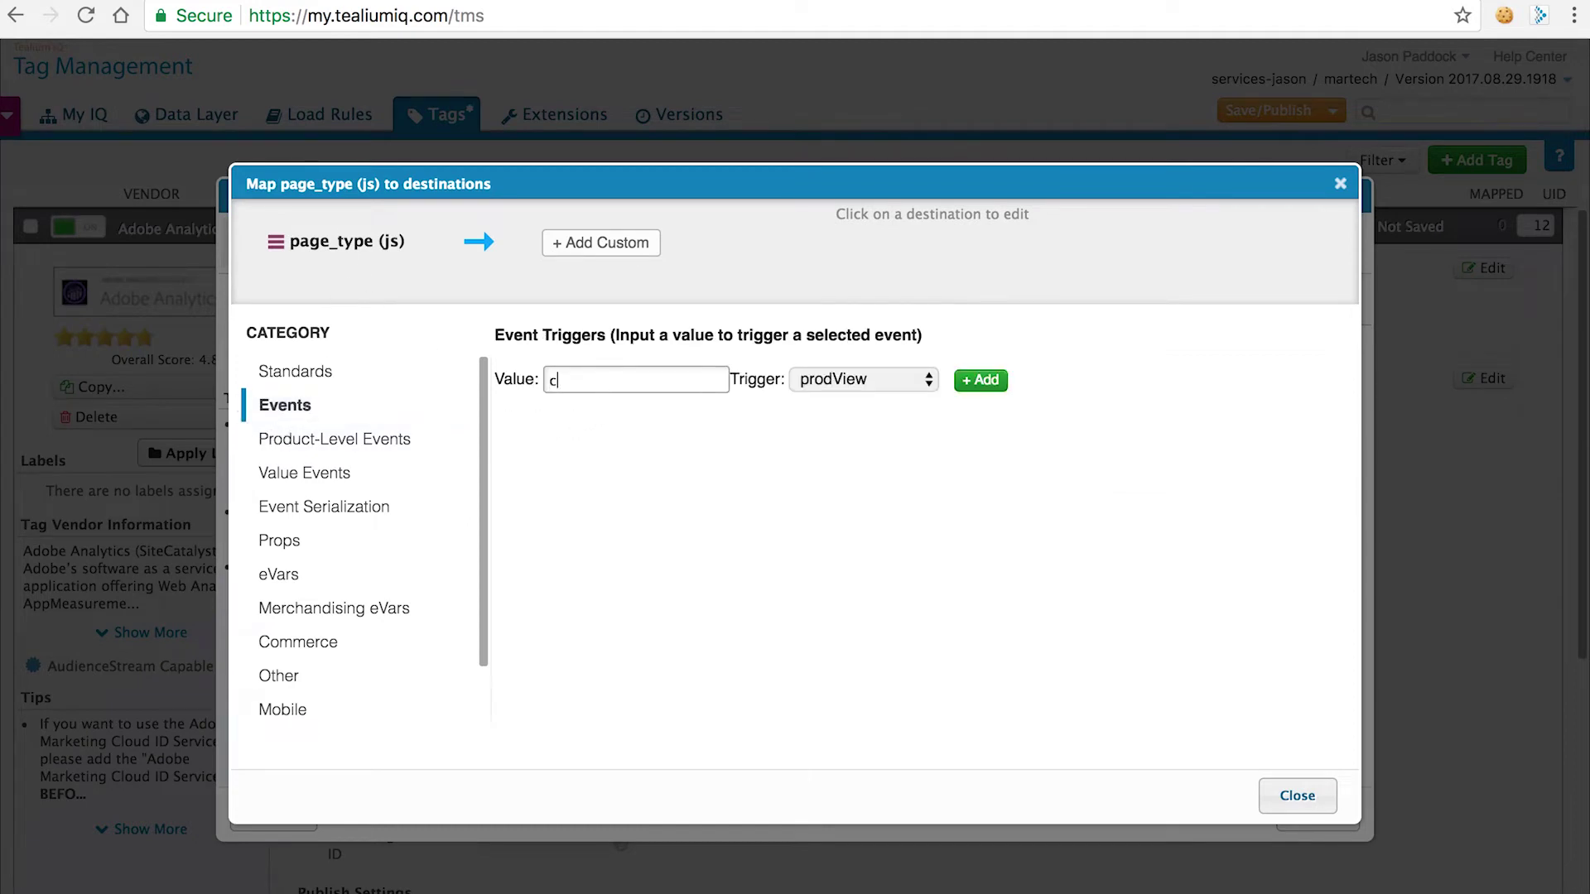
{"action": "type", "text": "ategory"}
{"action": "left_click", "coordinate": [820, 383]}
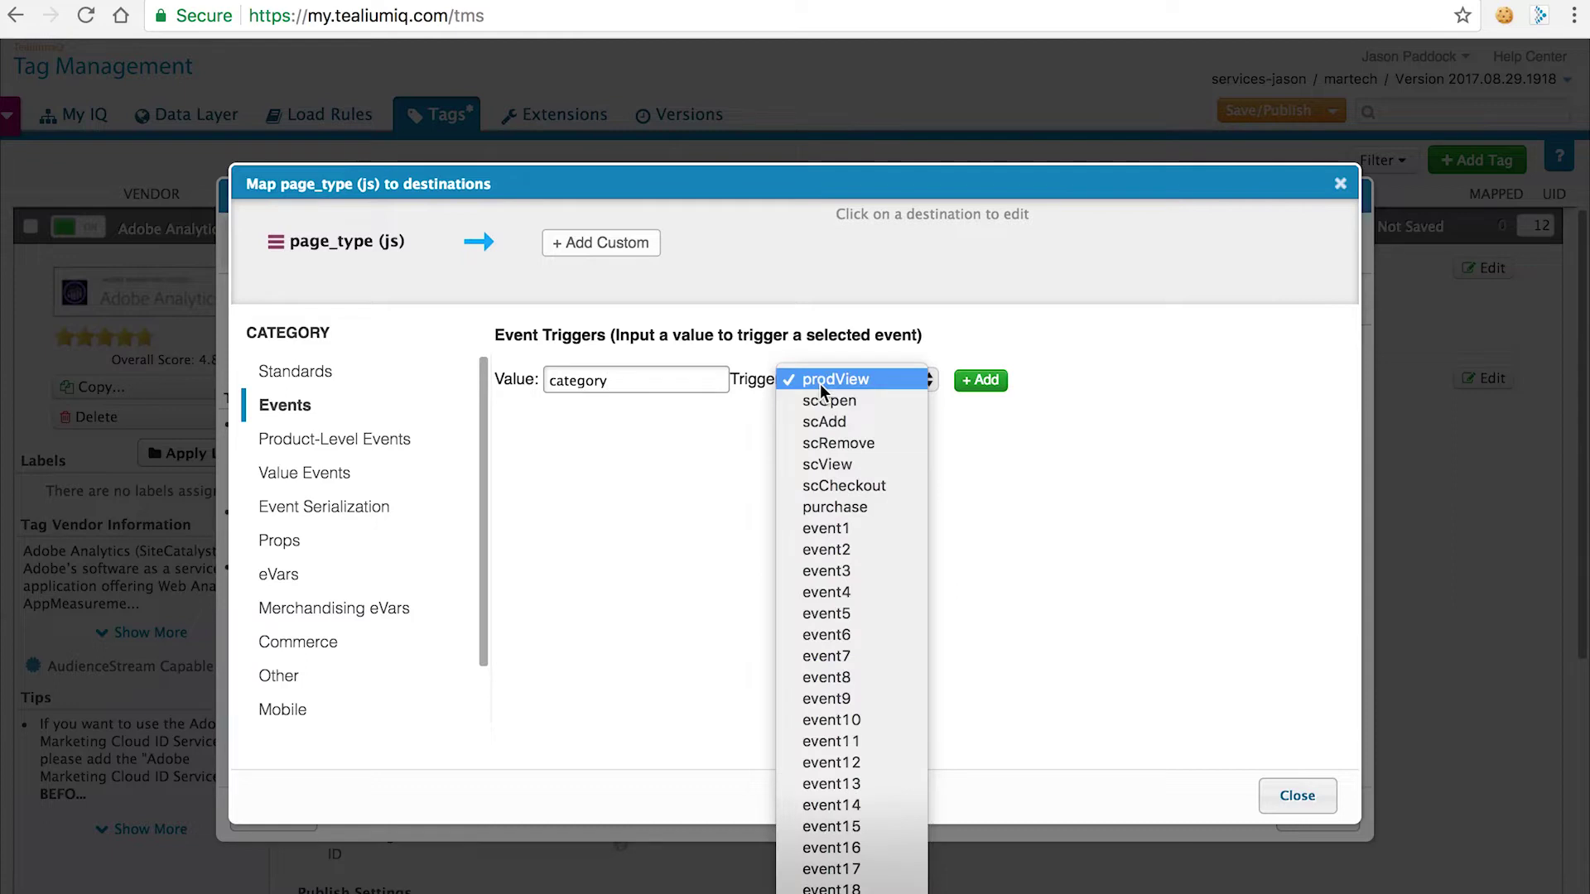
{"action": "left_click", "coordinate": [824, 529]}
{"action": "left_click", "coordinate": [981, 383]}
Add search→event2 and product→prodView triggers, then finish the tag settings
{"action": "double_click", "coordinate": [663, 379]}
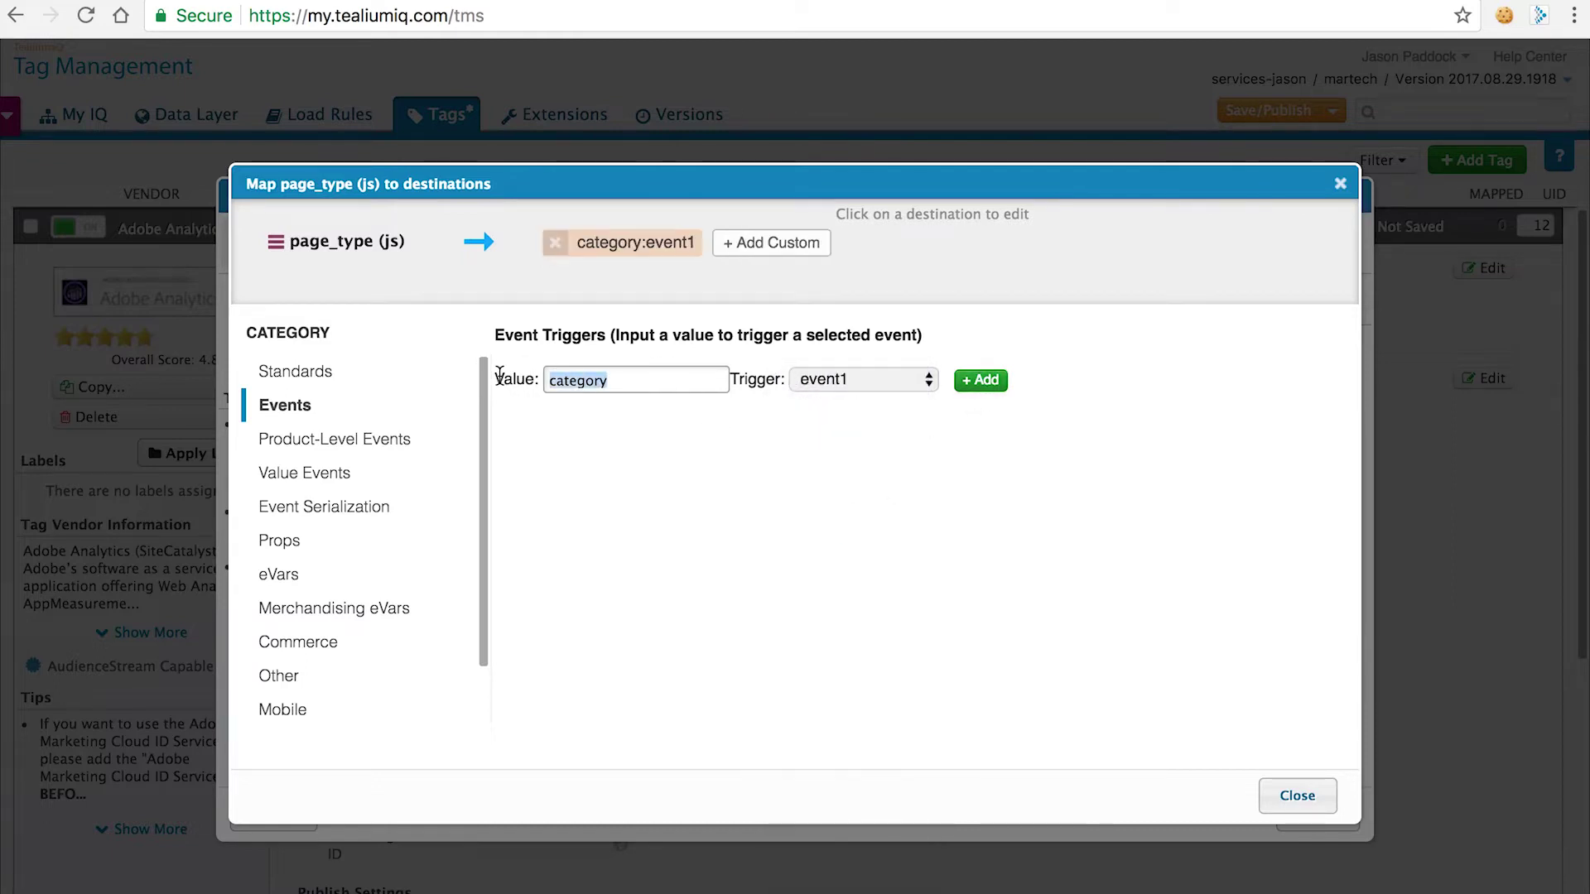
{"action": "type", "text": "search"}
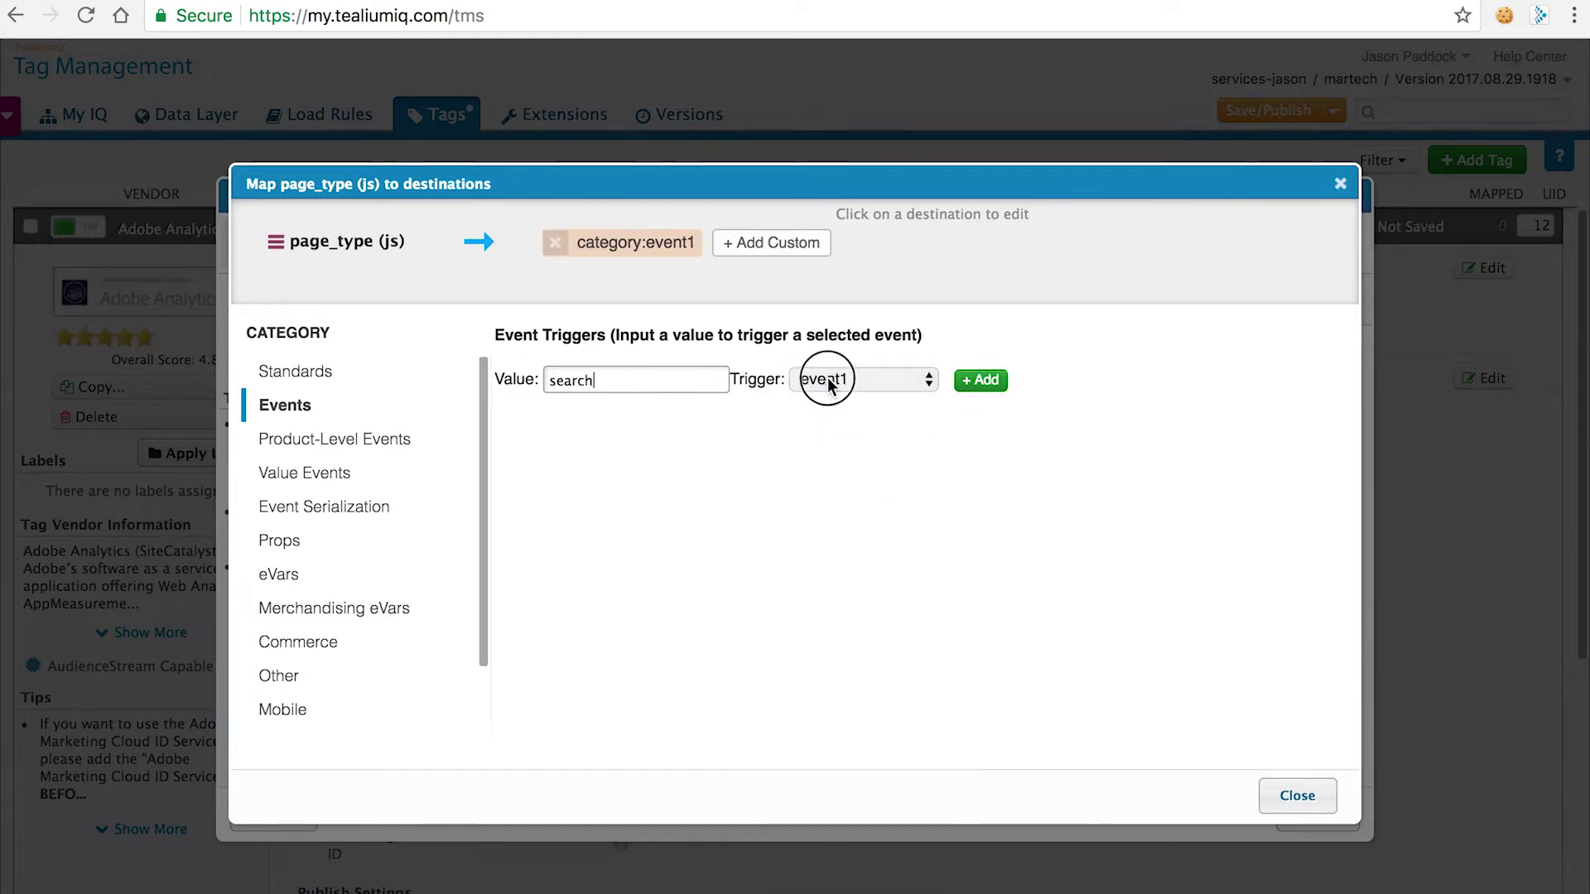
{"action": "left_click", "coordinate": [828, 379]}
{"action": "left_click", "coordinate": [828, 400]}
{"action": "left_click", "coordinate": [981, 380]}
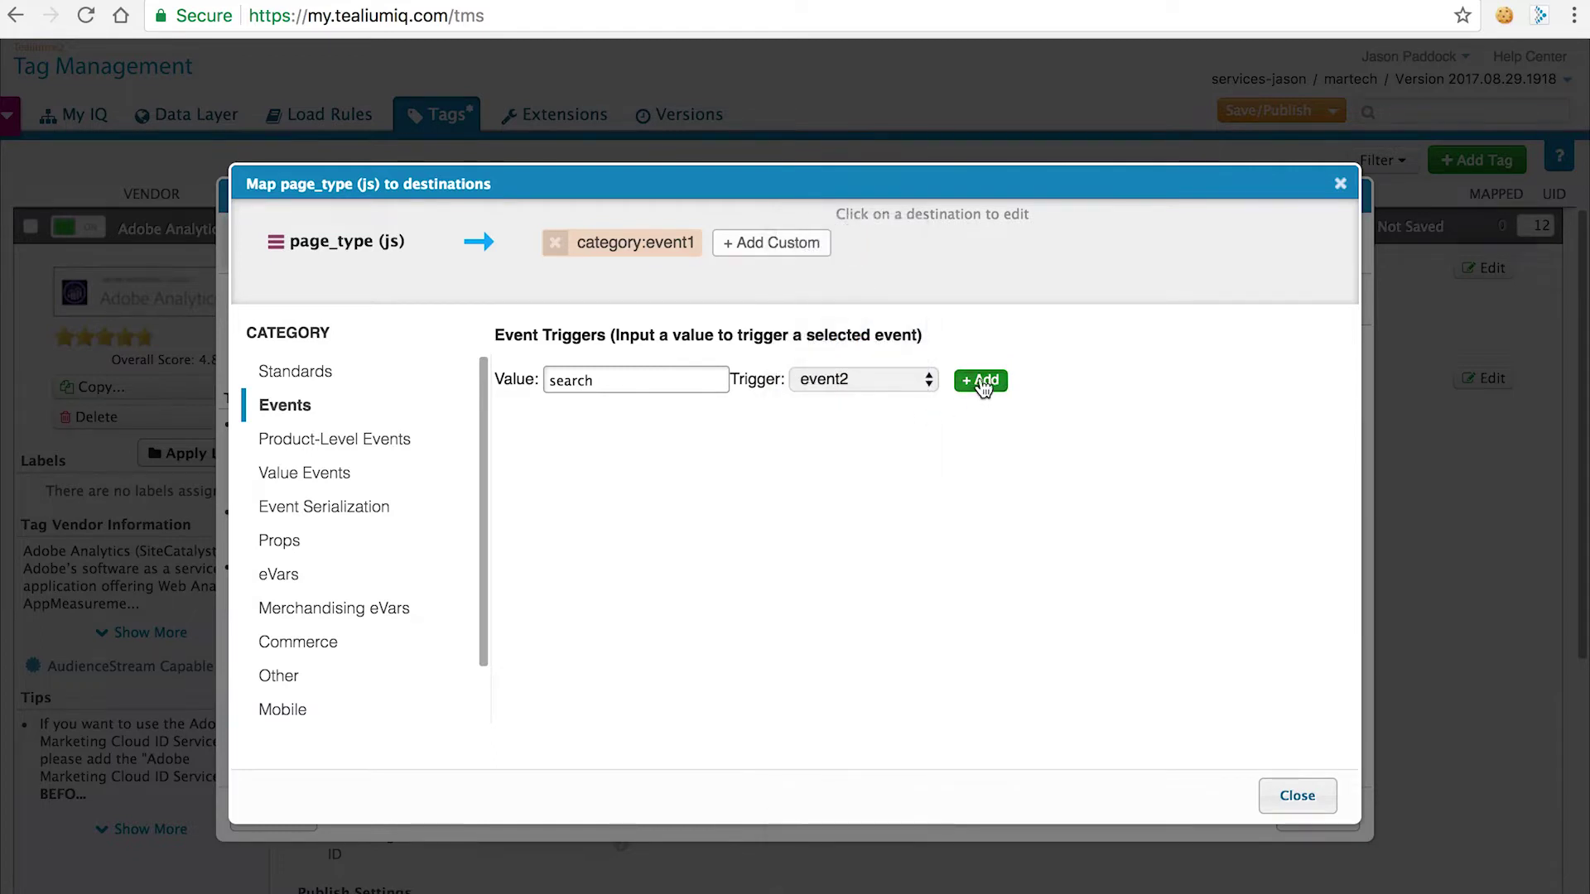
{"action": "left_click_drag", "start_coordinate": [678, 378], "coordinate": [534, 380]}
{"action": "type", "text": "product"}
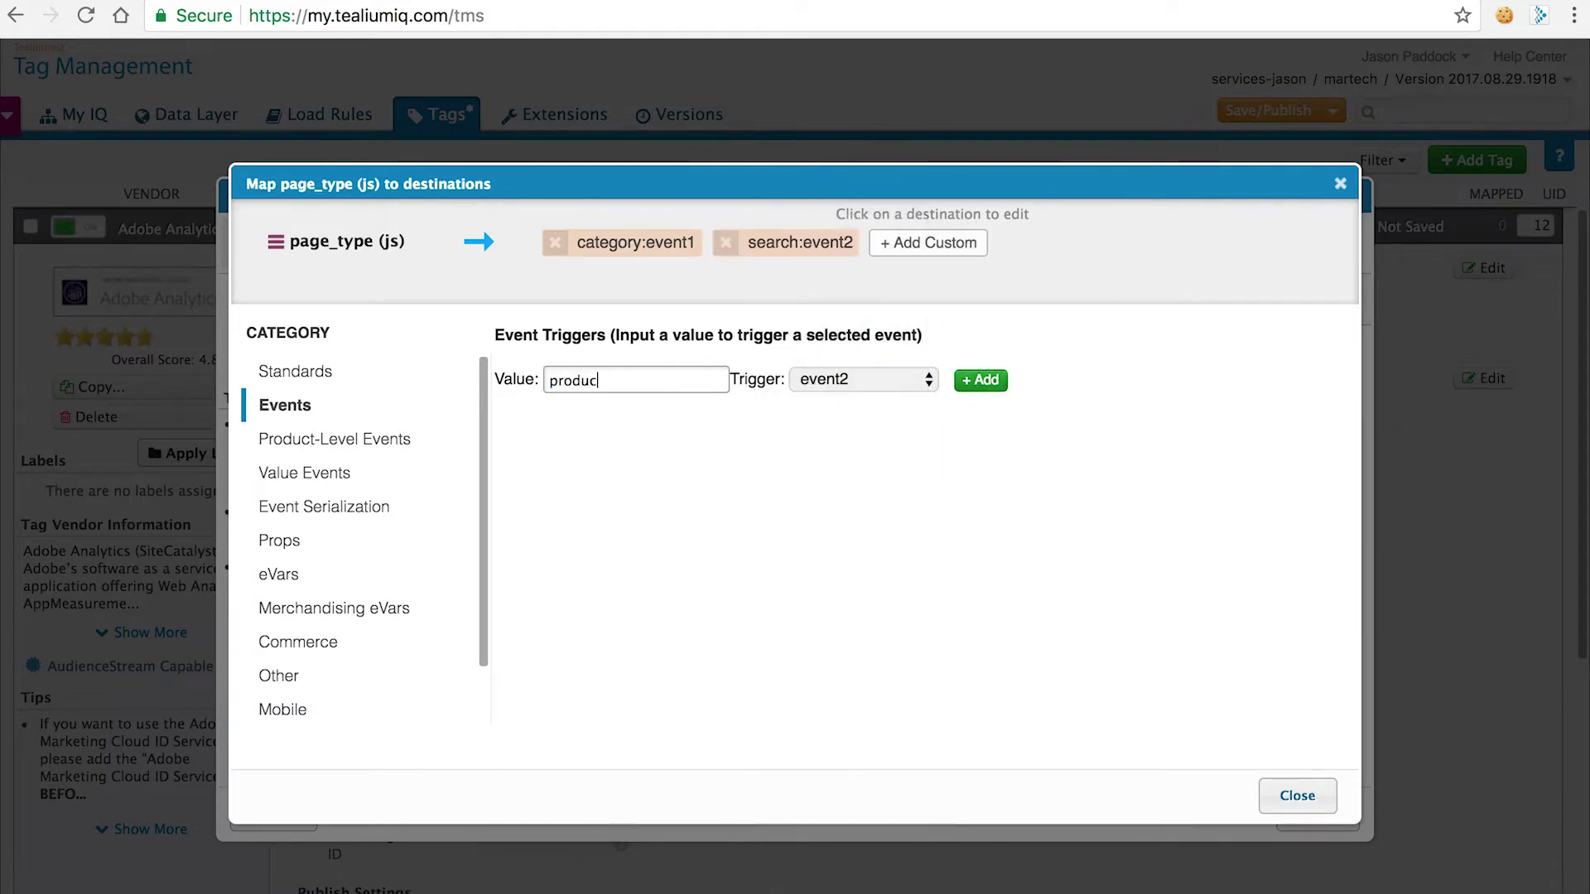
{"action": "left_click", "coordinate": [840, 374]}
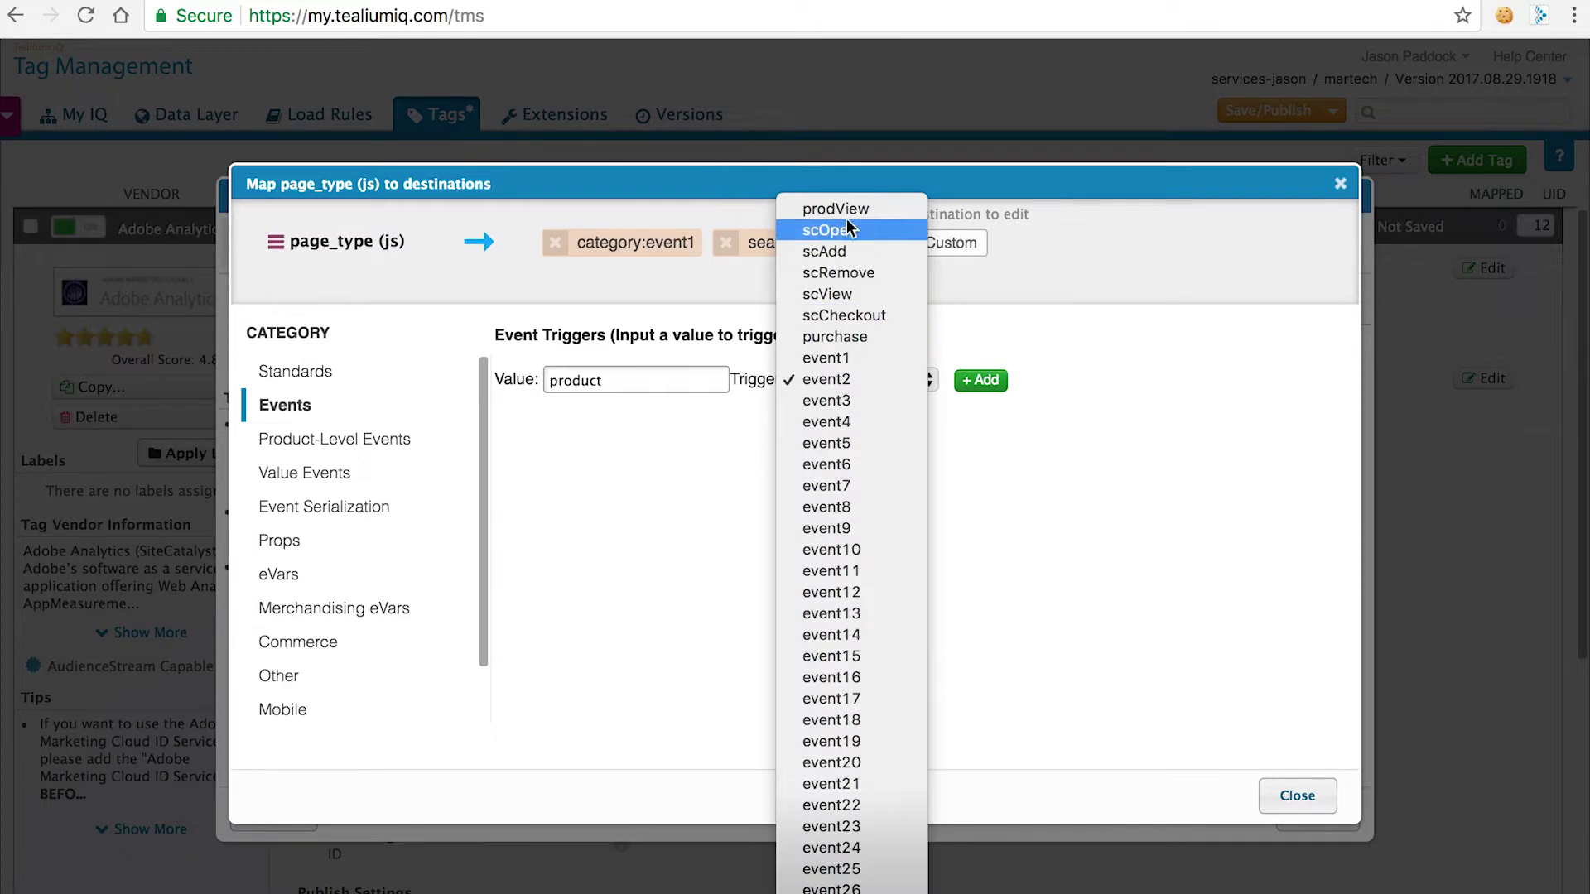
{"action": "key", "text": "Escape"}
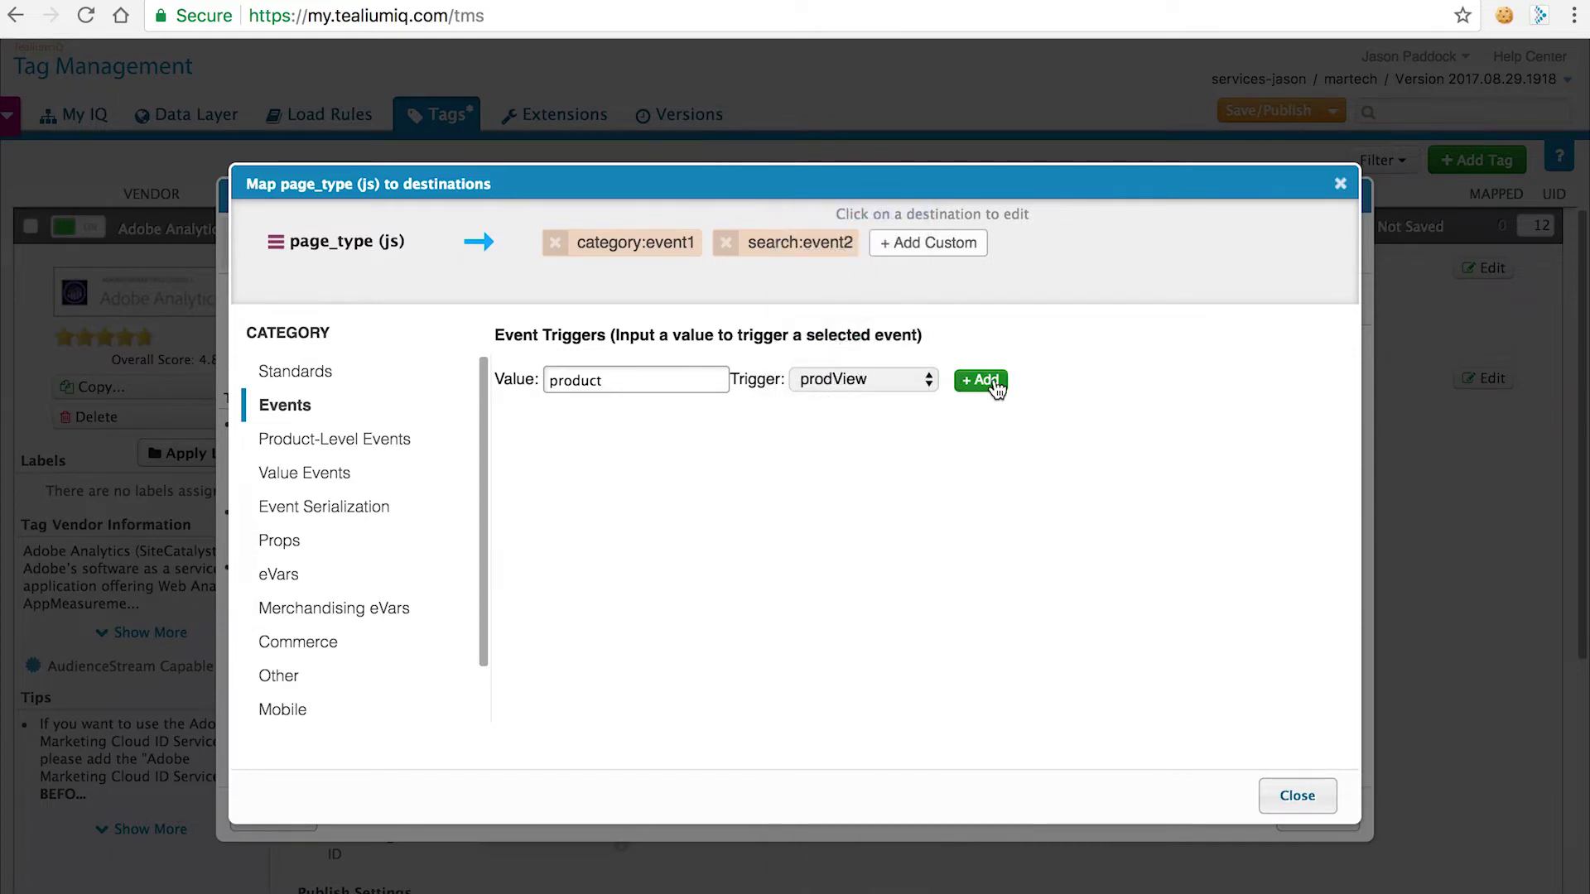
{"action": "left_click", "coordinate": [996, 384]}
{"action": "left_click", "coordinate": [1298, 796]}
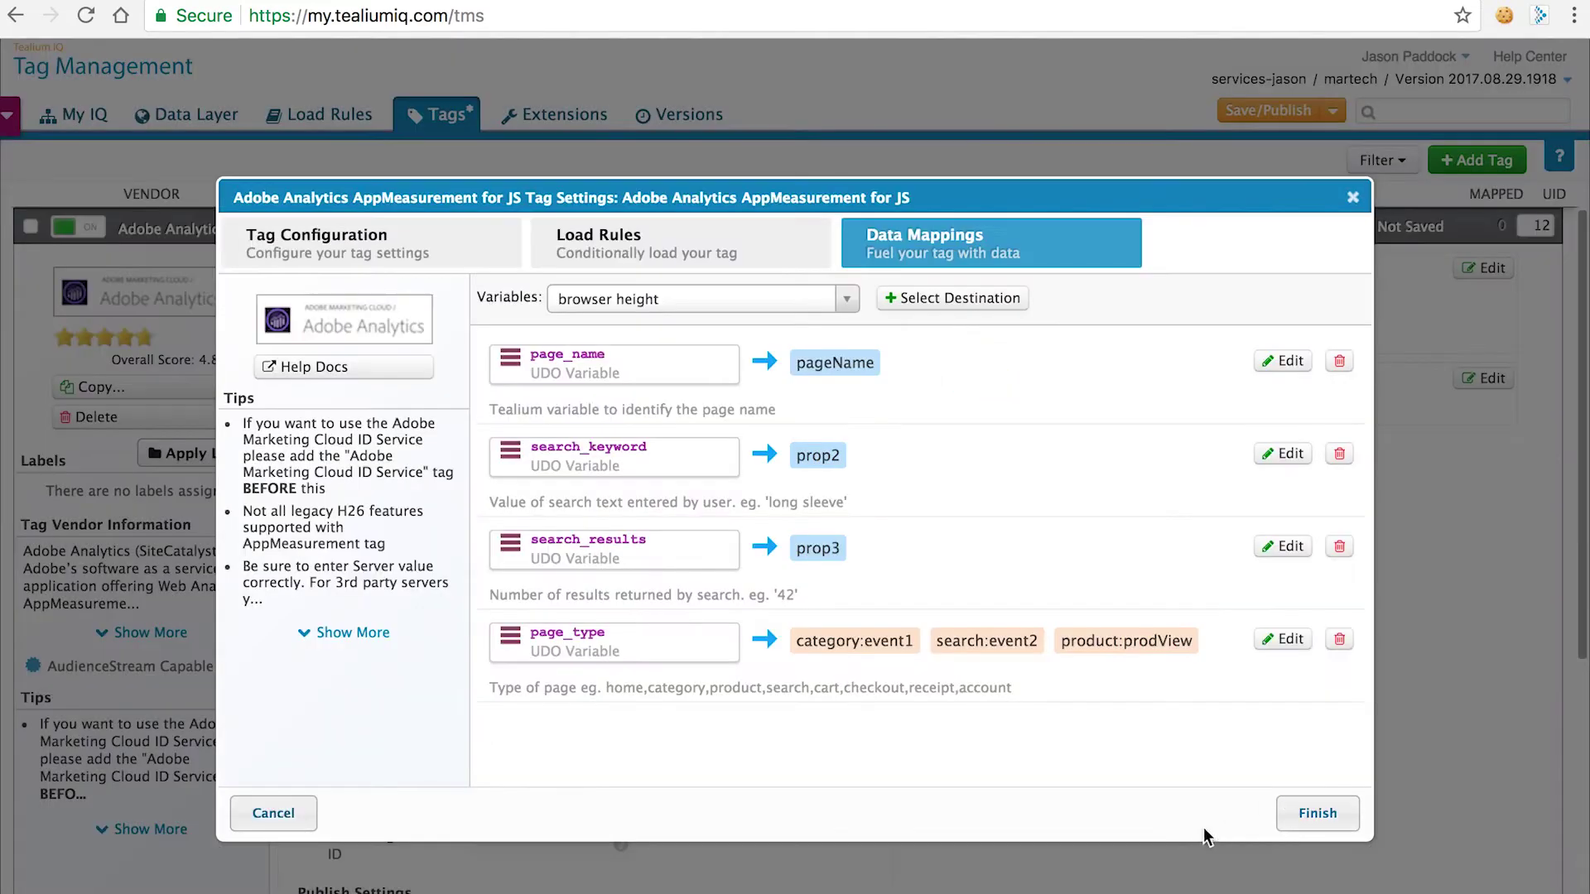
{"action": "left_click", "coordinate": [1308, 815]}
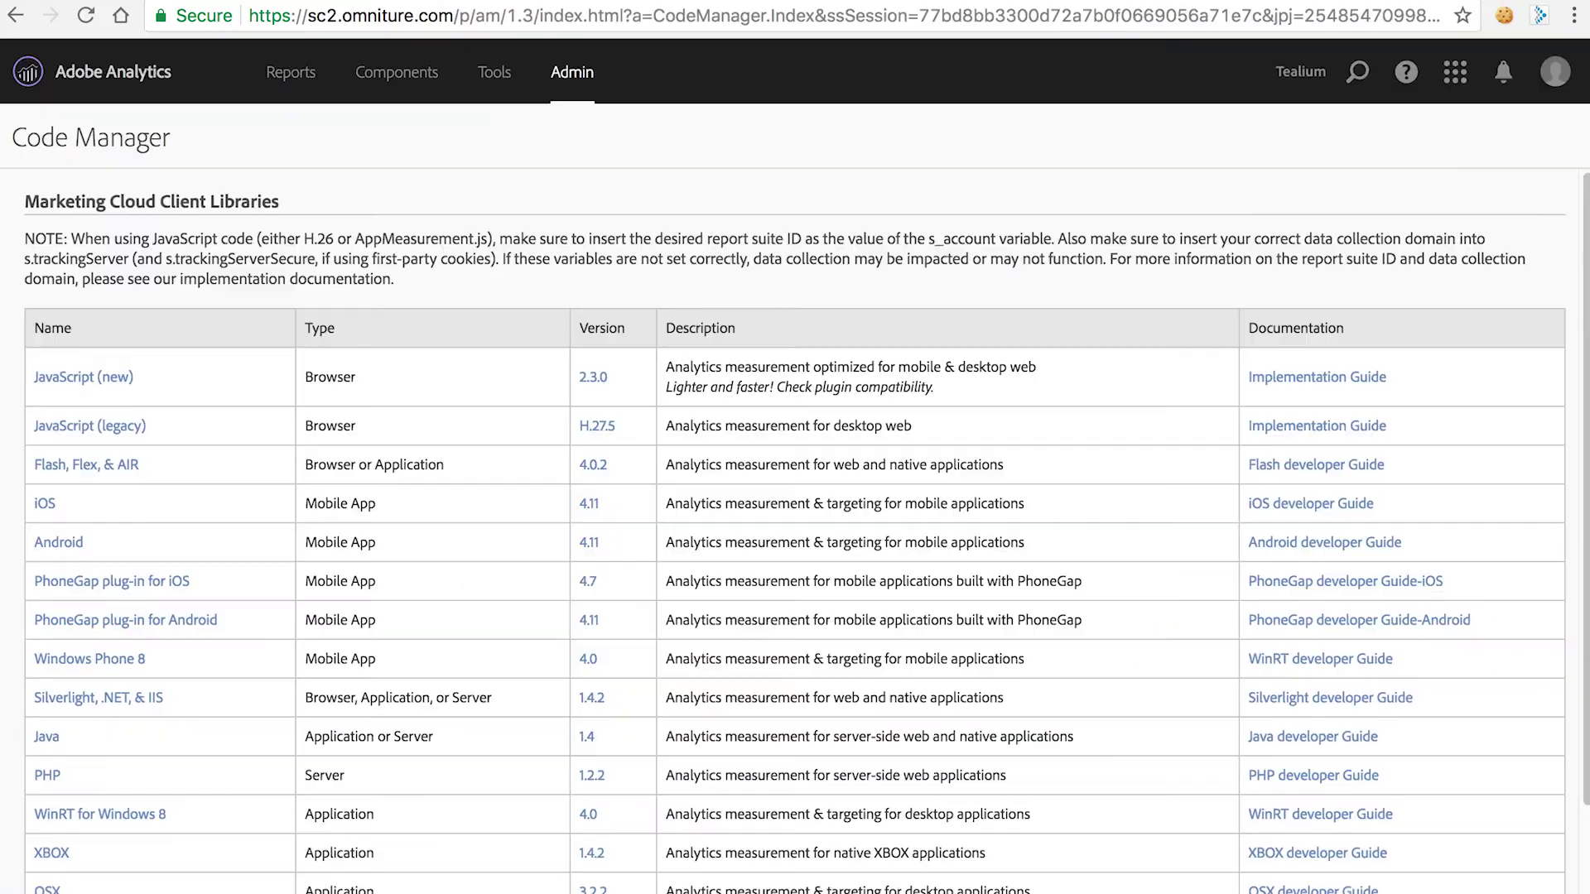
Go to Admin > Code Manager in Adobe Analytics to list the client libraries
{"action": "mouse_move", "coordinate": [573, 82]}
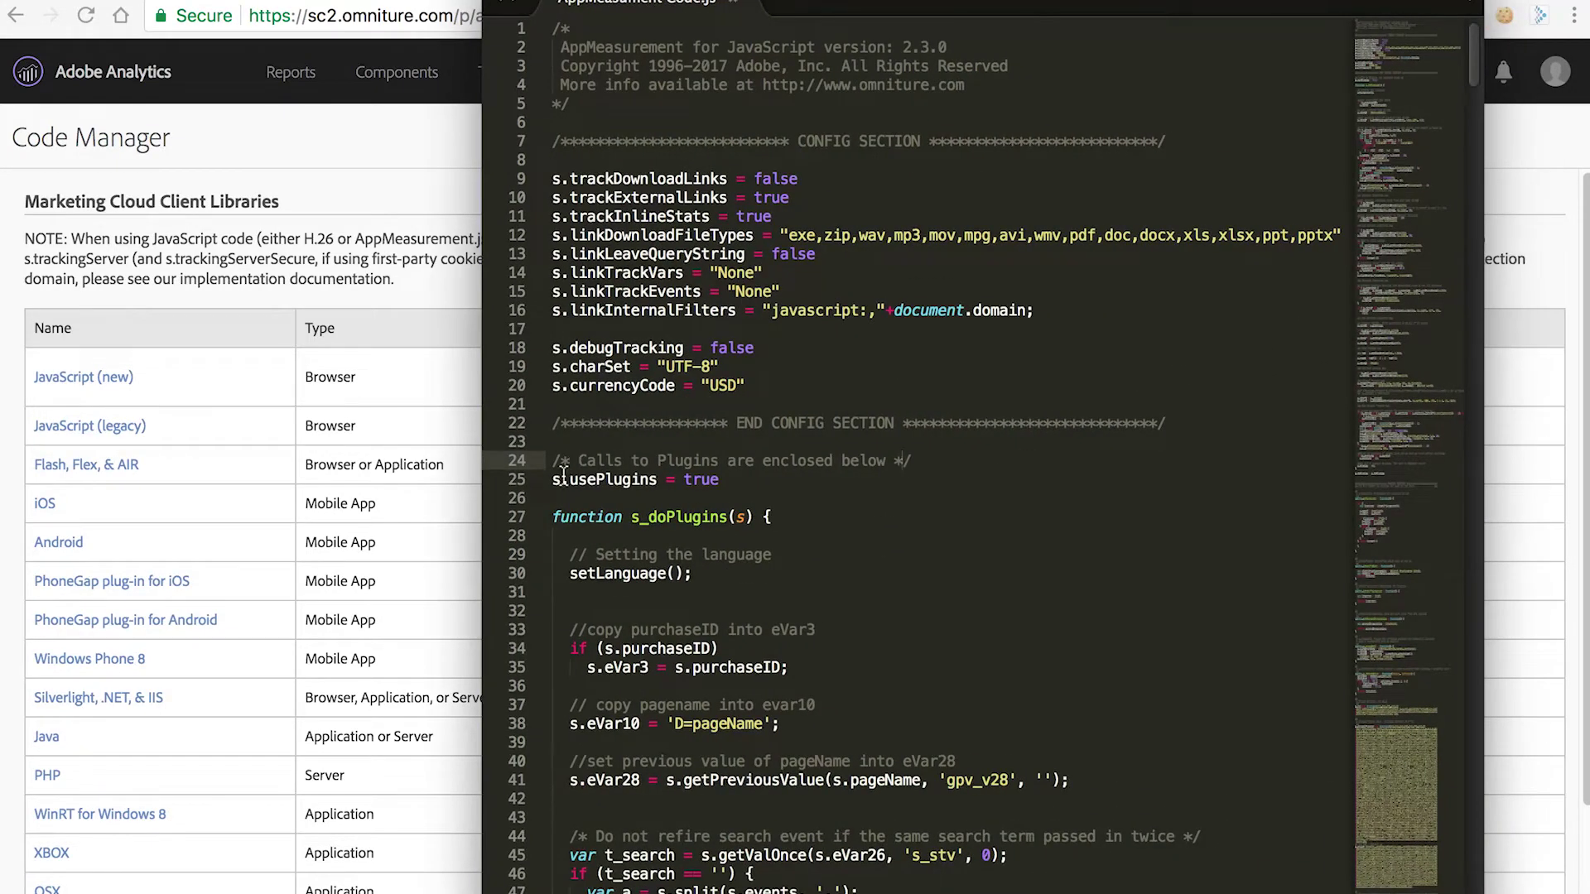
Select lines 25–38 of AppMeasurement.js, the s.usePlugins doPlugins code
{"action": "left_click_drag", "start_coordinate": [552, 481], "coordinate": [812, 365]}
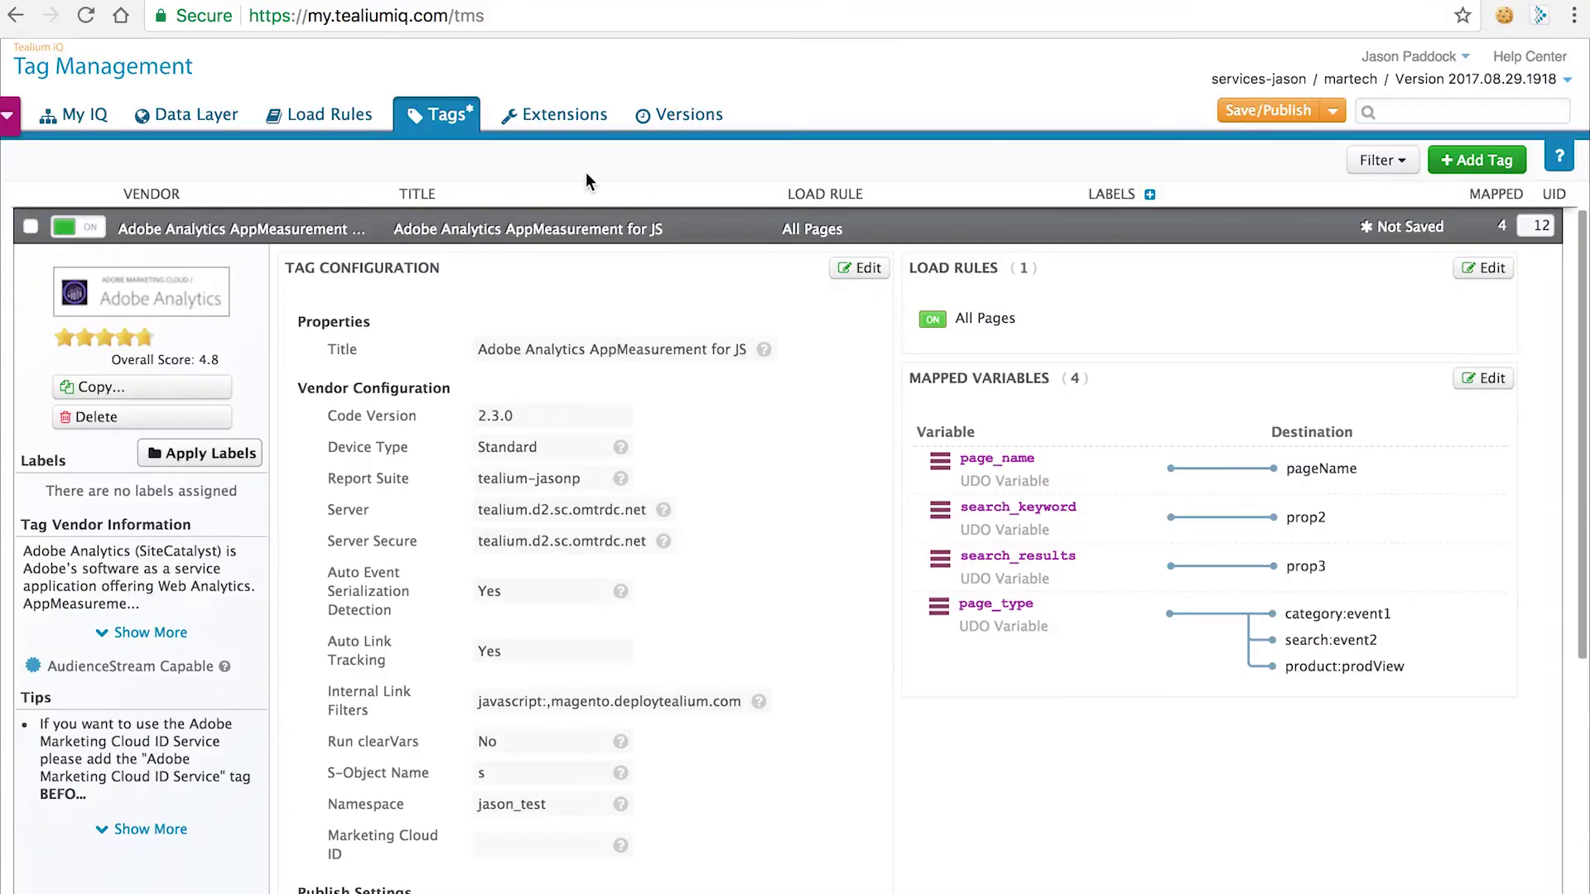
Add a new JavaScript Code extension titled 'Do Plugins'
{"action": "left_click", "coordinate": [571, 117]}
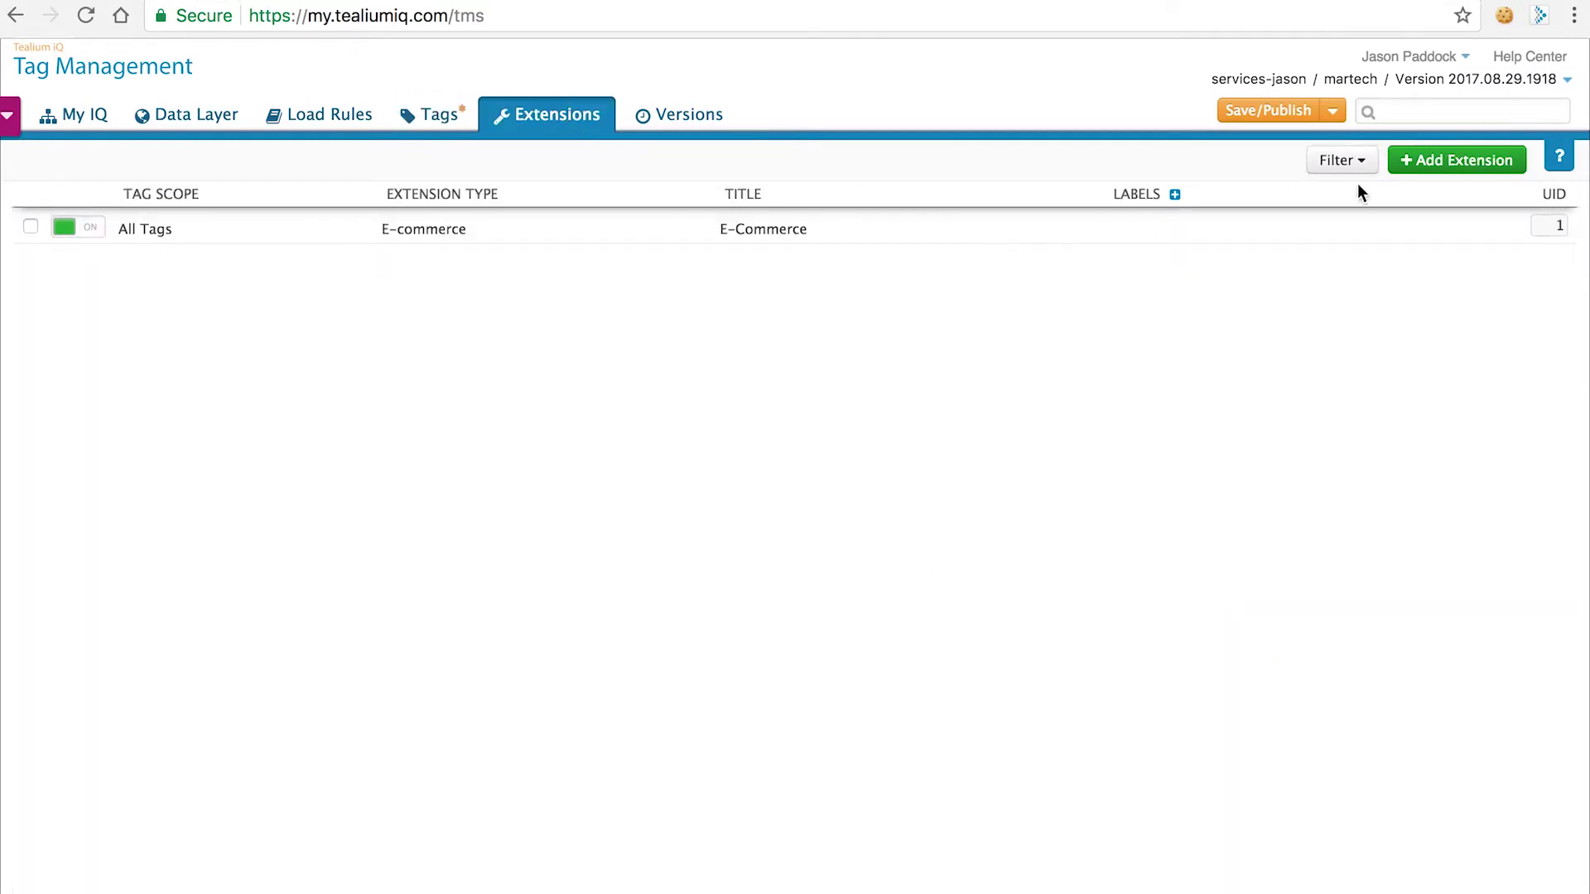
{"action": "left_click", "coordinate": [1459, 163]}
{"action": "left_click", "coordinate": [466, 184]}
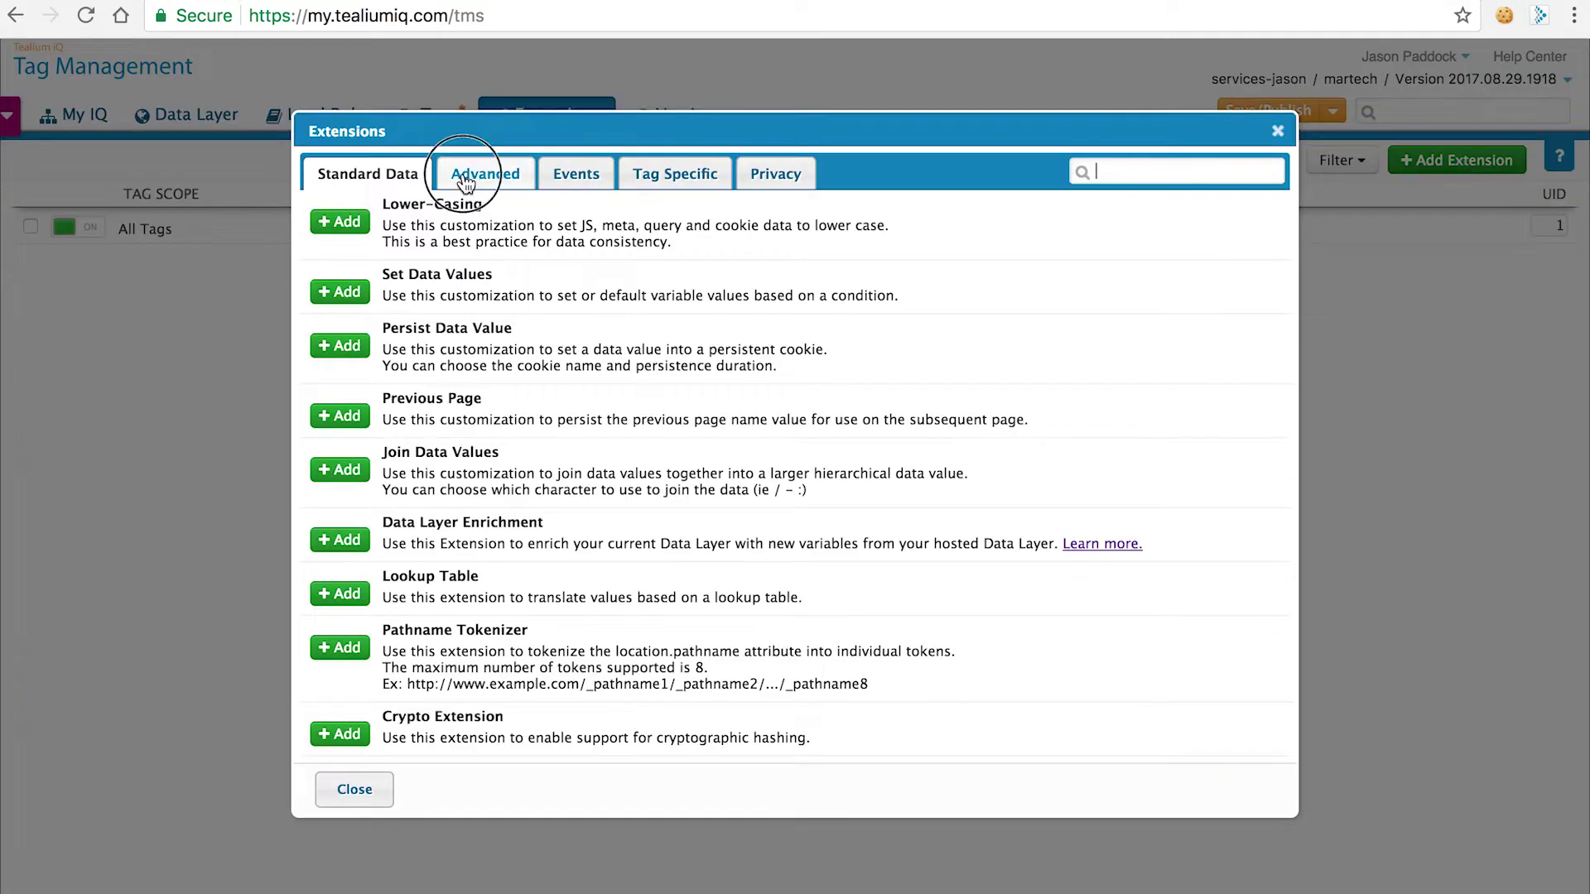
{"action": "left_click", "coordinate": [328, 467]}
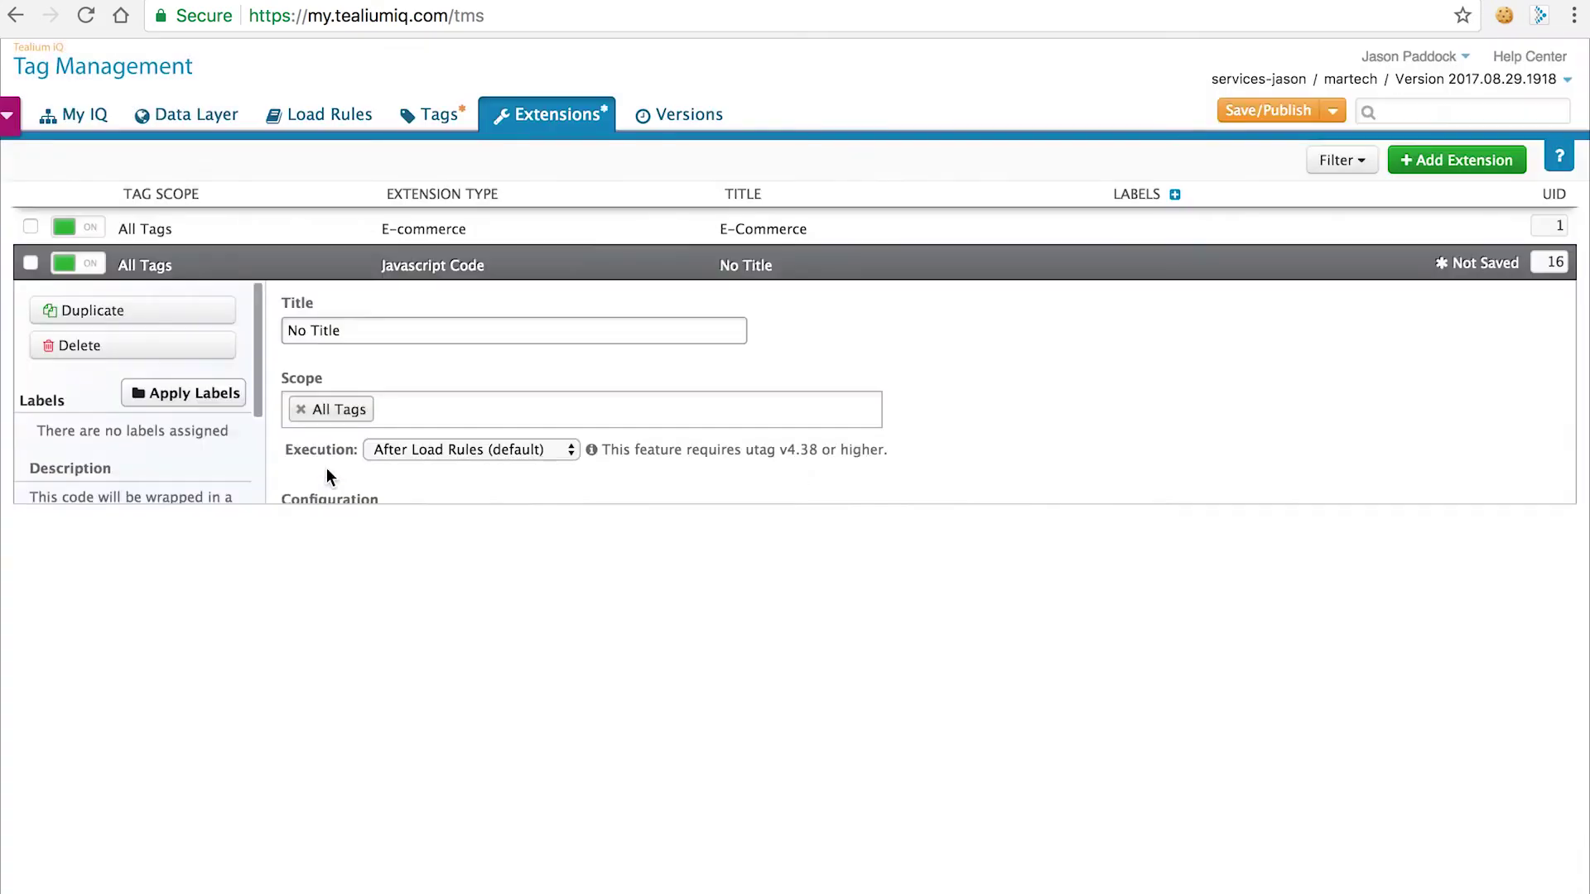
{"action": "left_click", "coordinate": [284, 291]}
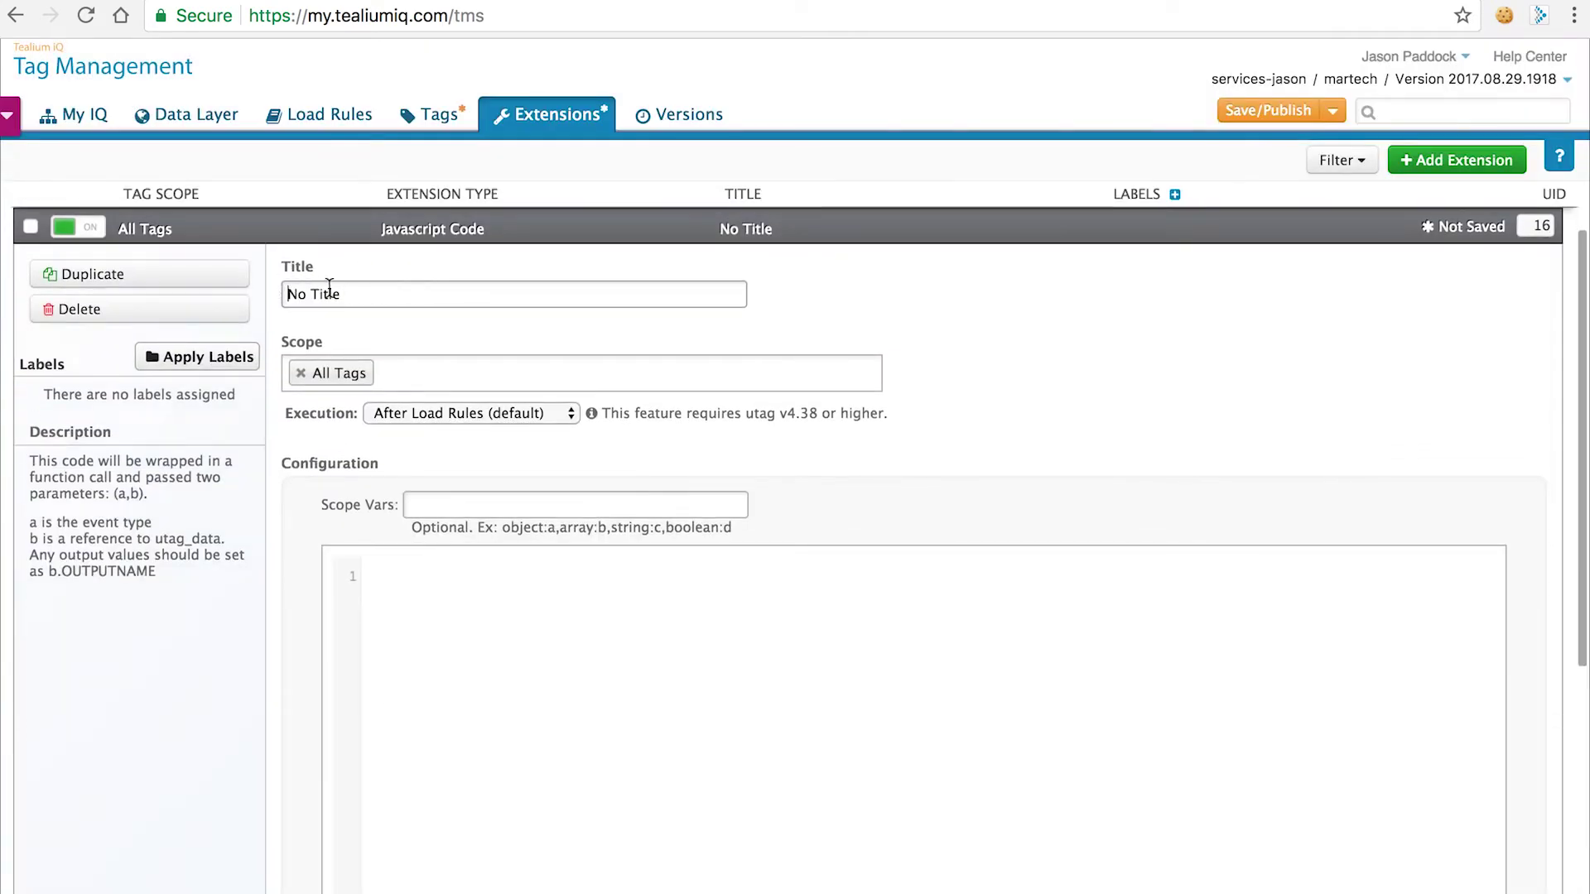
{"action": "left_click_drag", "start_coordinate": [341, 294], "coordinate": [250, 290]}
{"action": "type", "text": "Do Plugins"}
Scope the Do Plugins extension to the Adobe Analytics tag and paste in the doPlugins script
{"action": "left_click", "coordinate": [415, 374]}
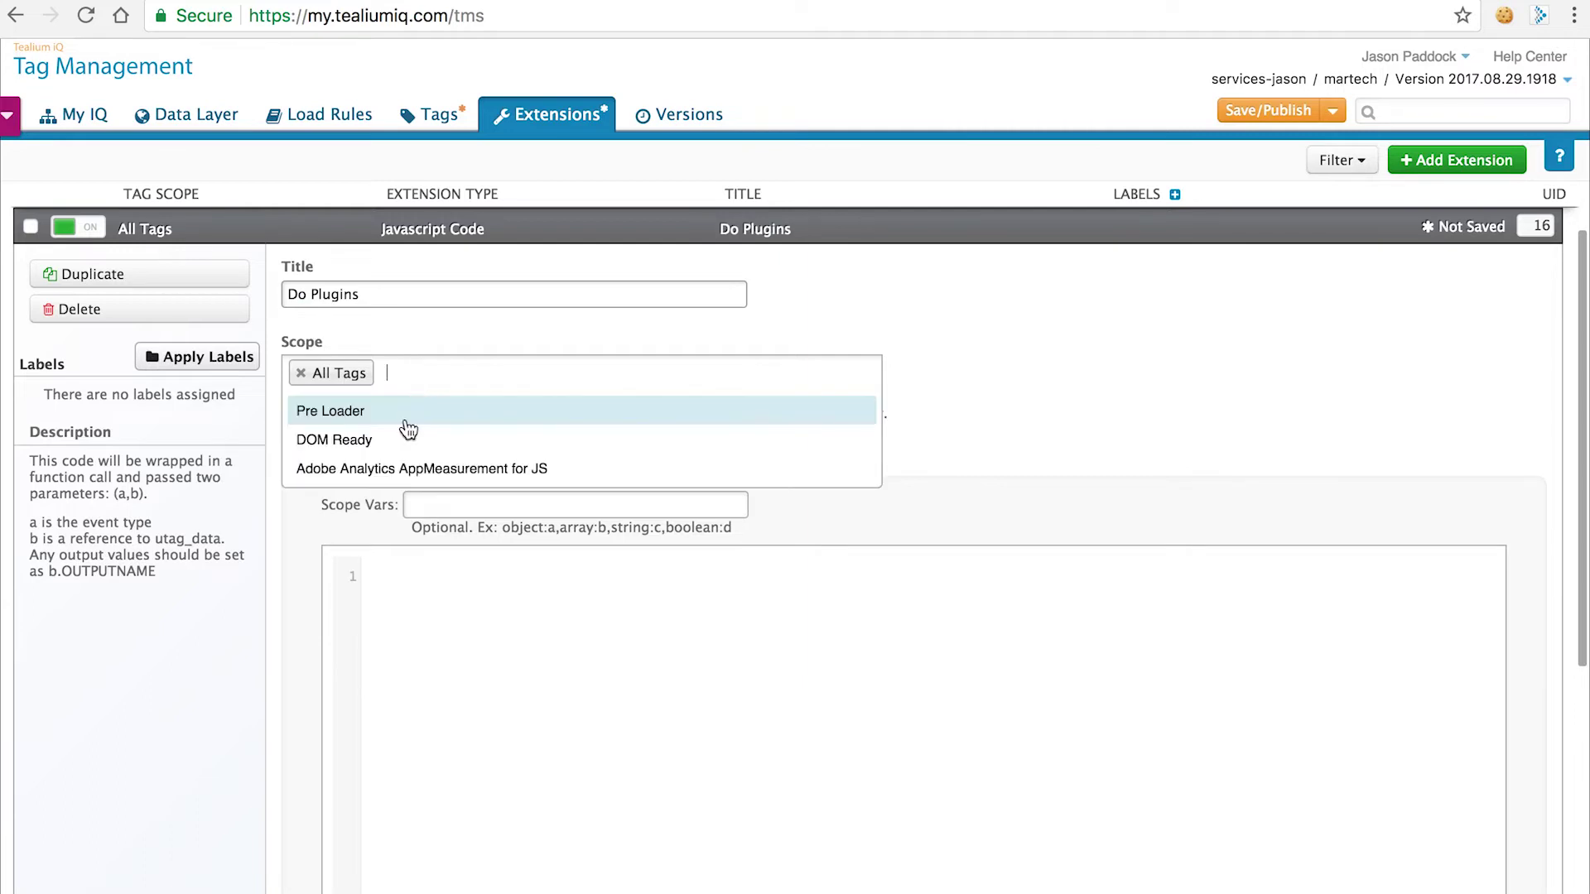
{"action": "left_click", "coordinate": [385, 469]}
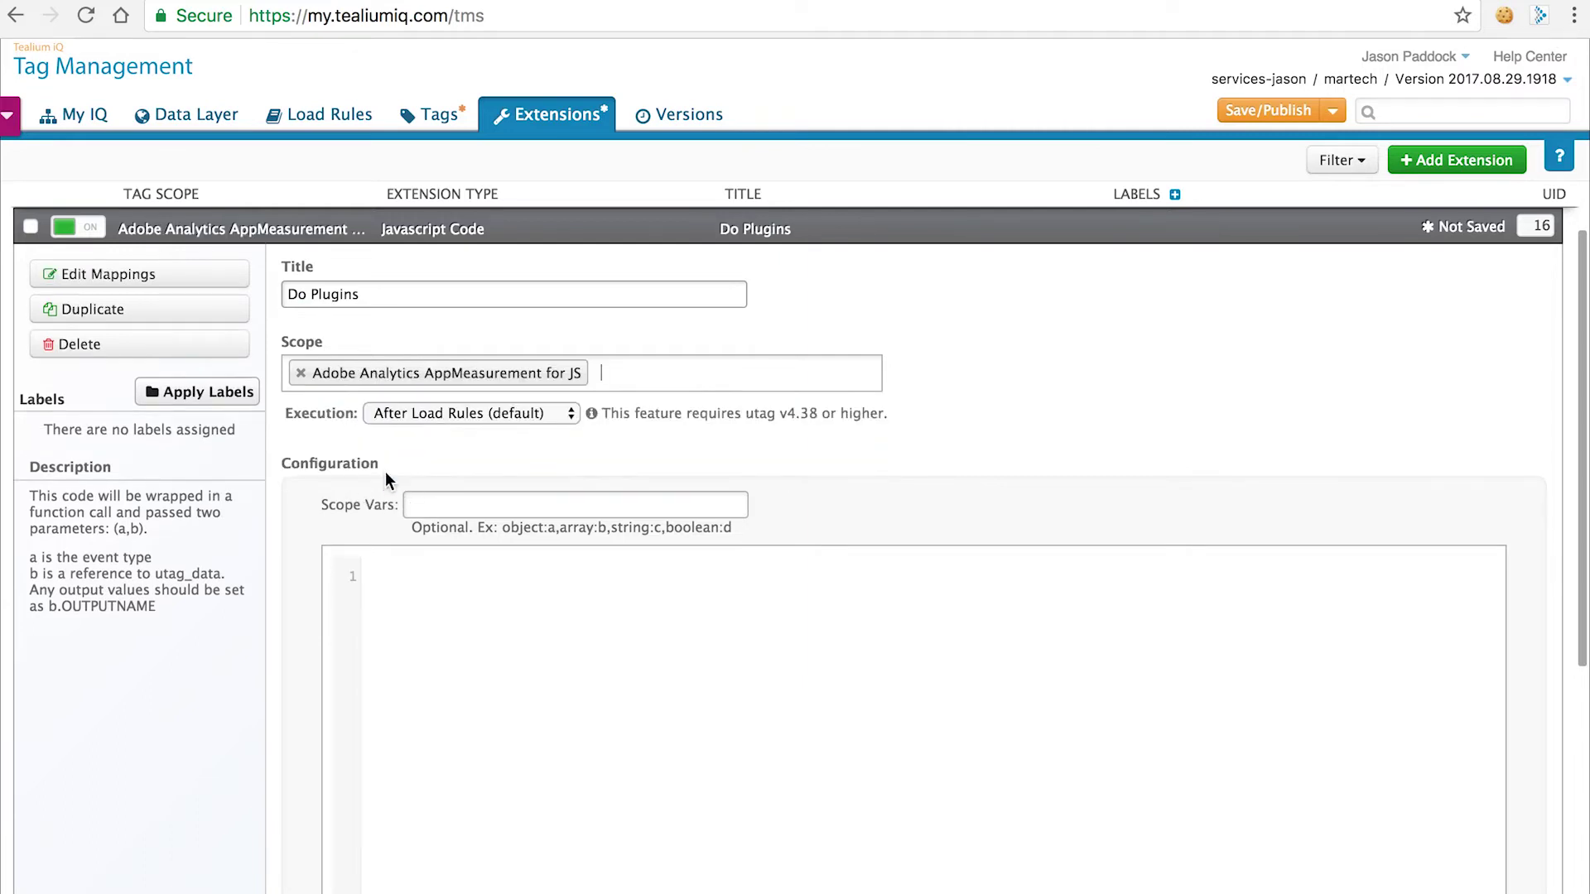
{"action": "left_click", "coordinate": [469, 589]}
{"action": "key", "text": "ctrl+v"}
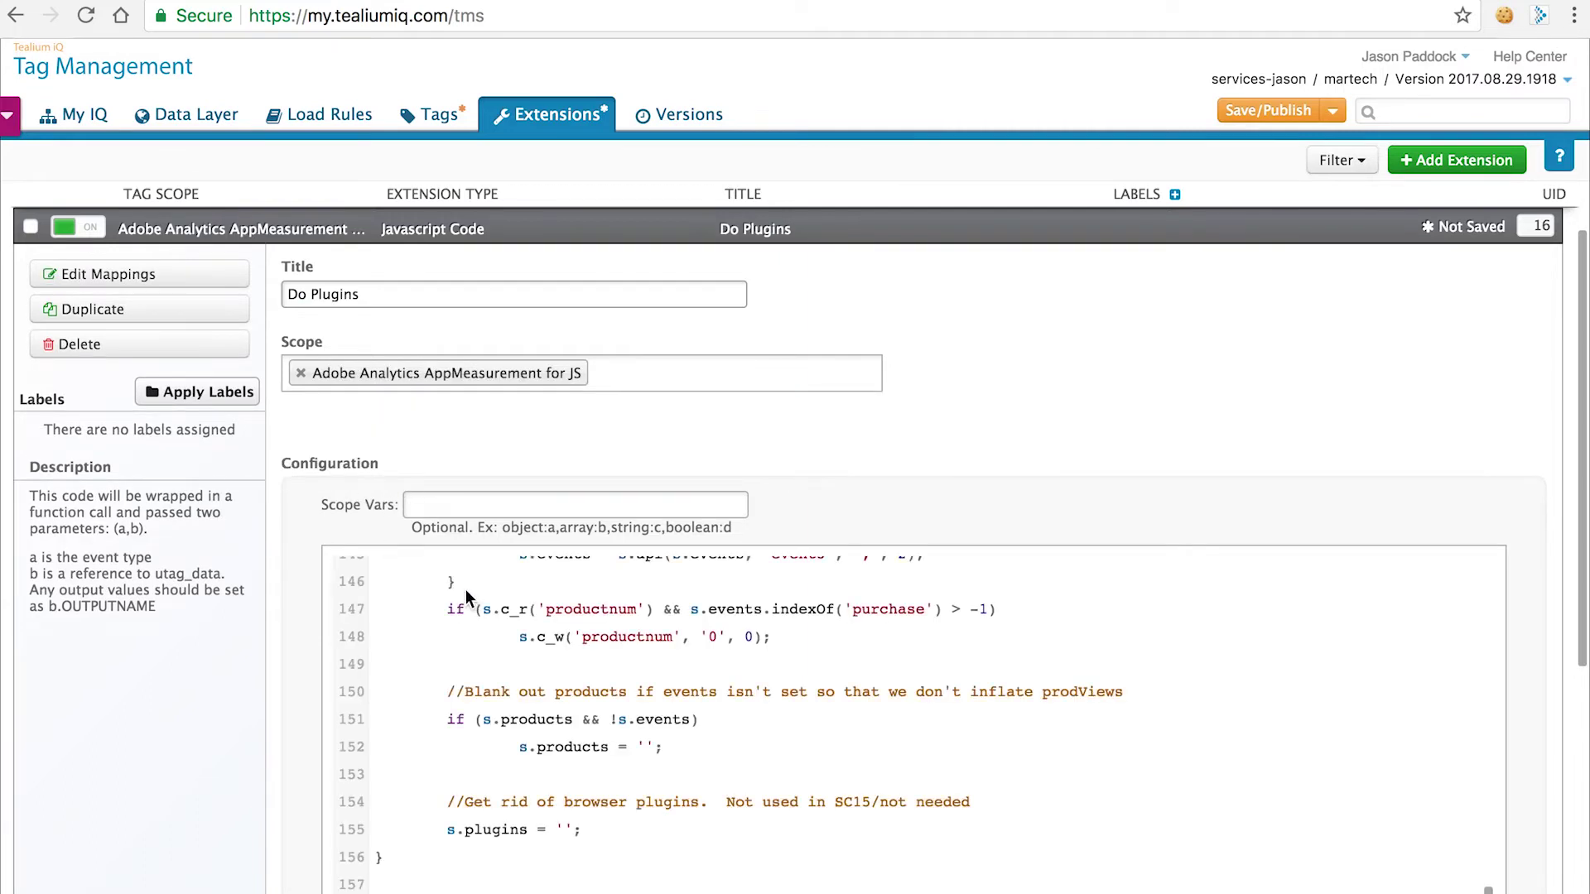
Add a Javascript Code extension titled 'Plugins and Modules', scoped to Adobe Analytics AppMeasurement for JS
{"action": "left_click", "coordinate": [1459, 163]}
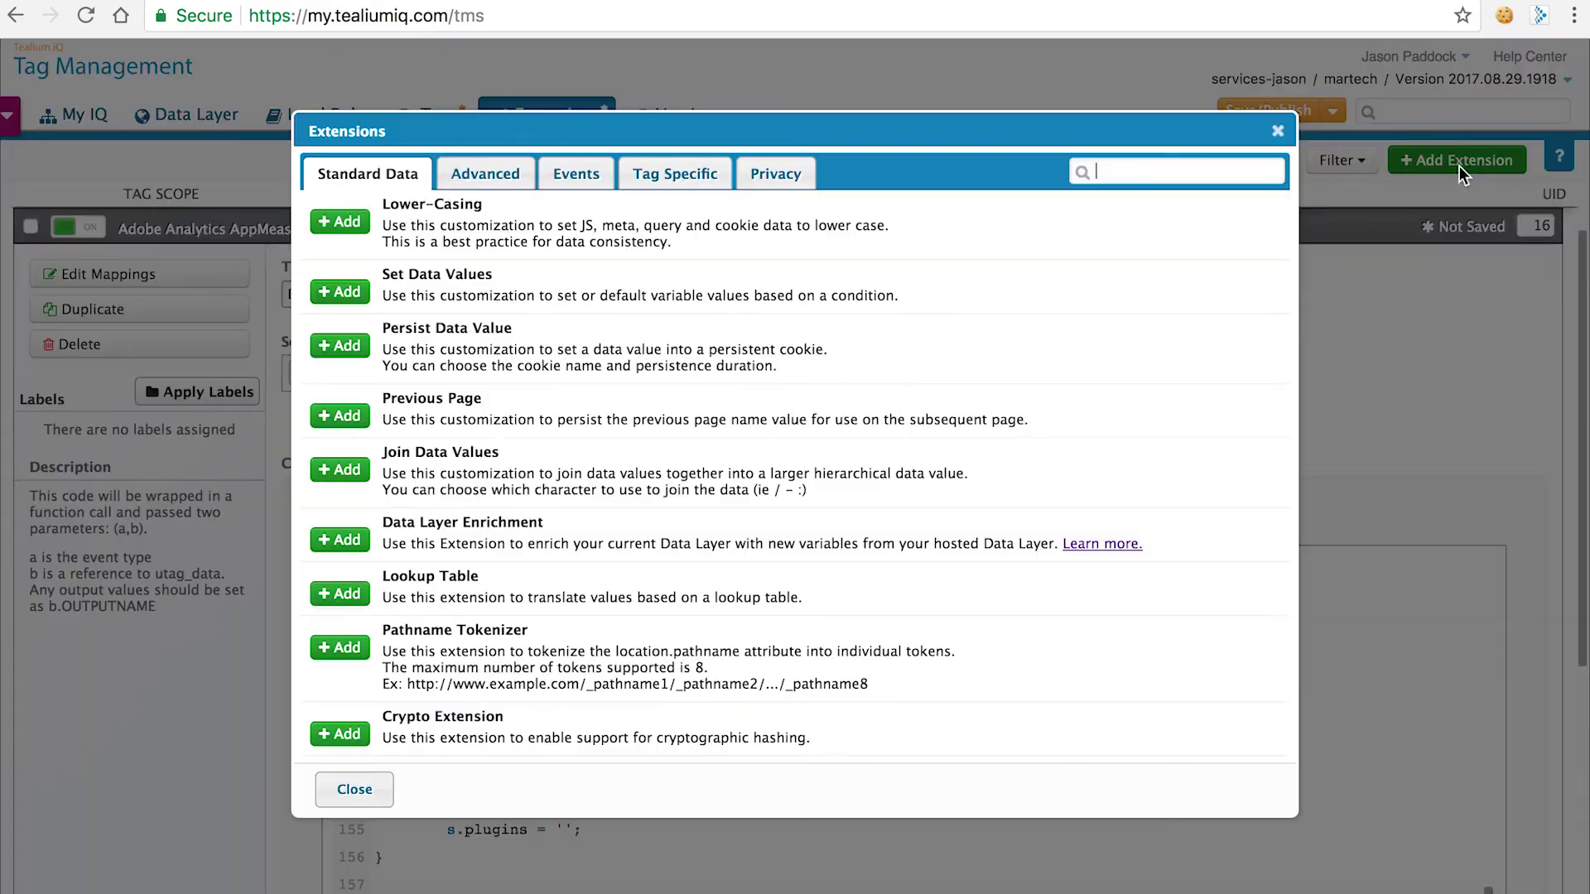
{"action": "left_click", "coordinate": [497, 173]}
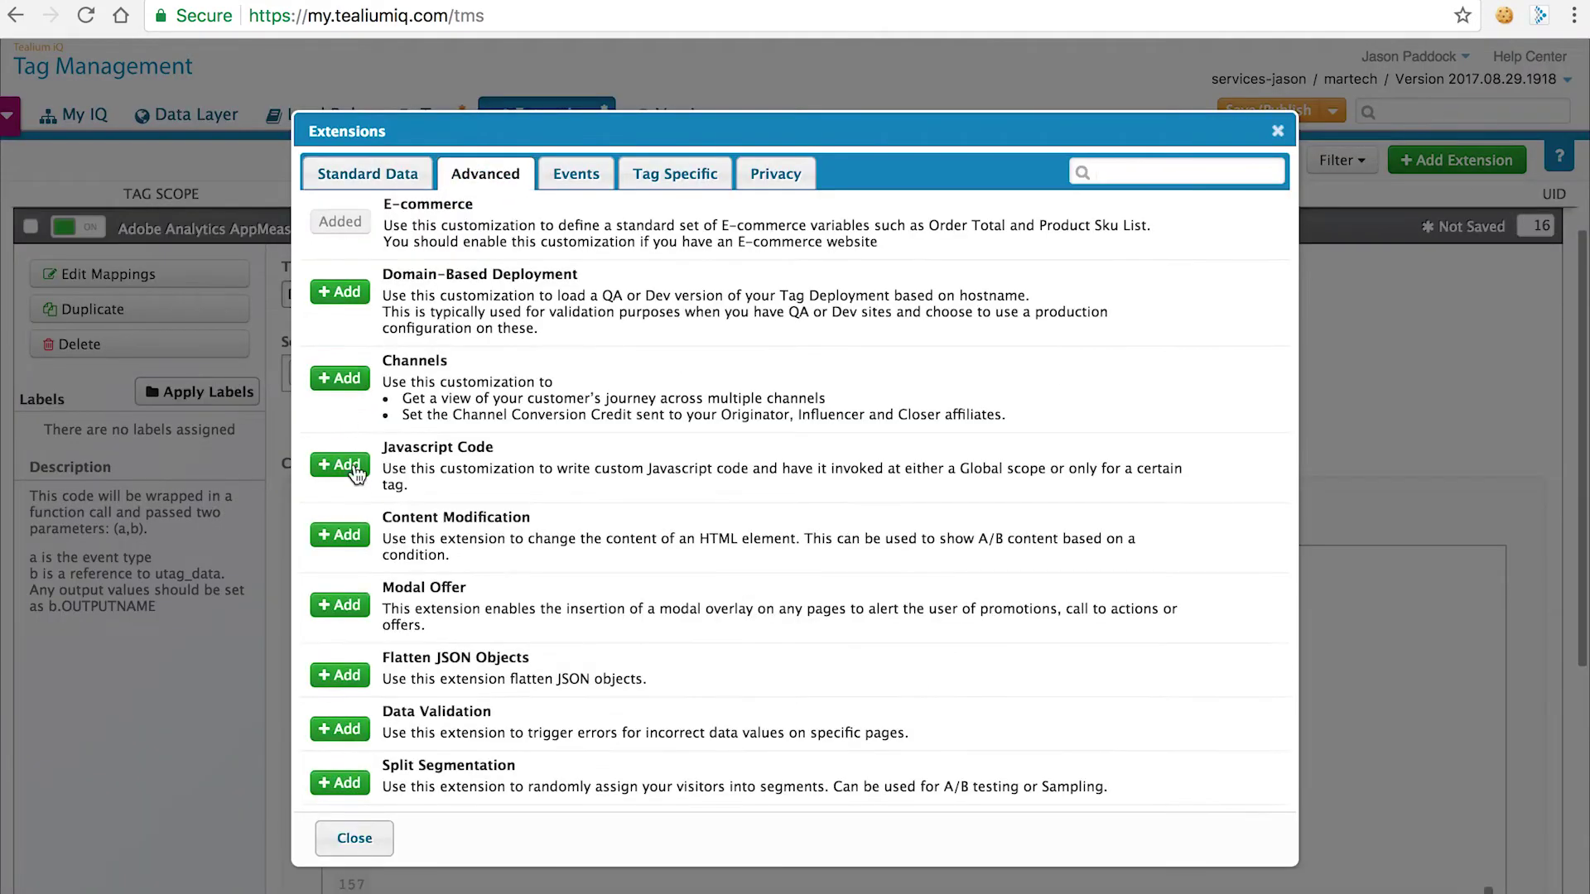
{"action": "left_click", "coordinate": [346, 465]}
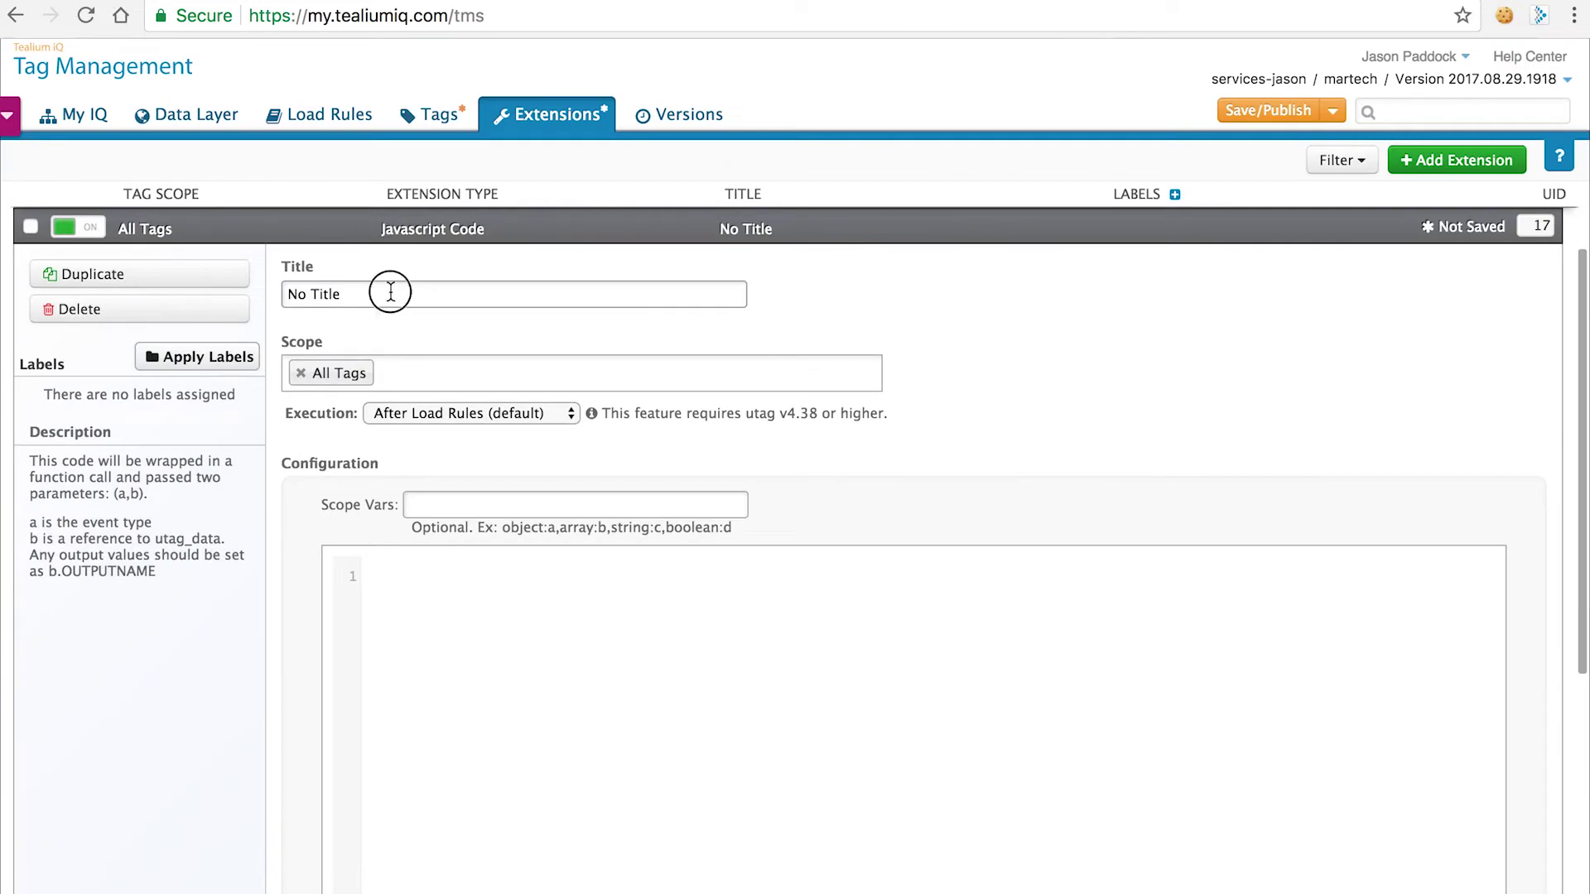
{"action": "left_click_drag", "start_coordinate": [390, 292], "coordinate": [284, 295]}
{"action": "type", "text": "Plugins an"}
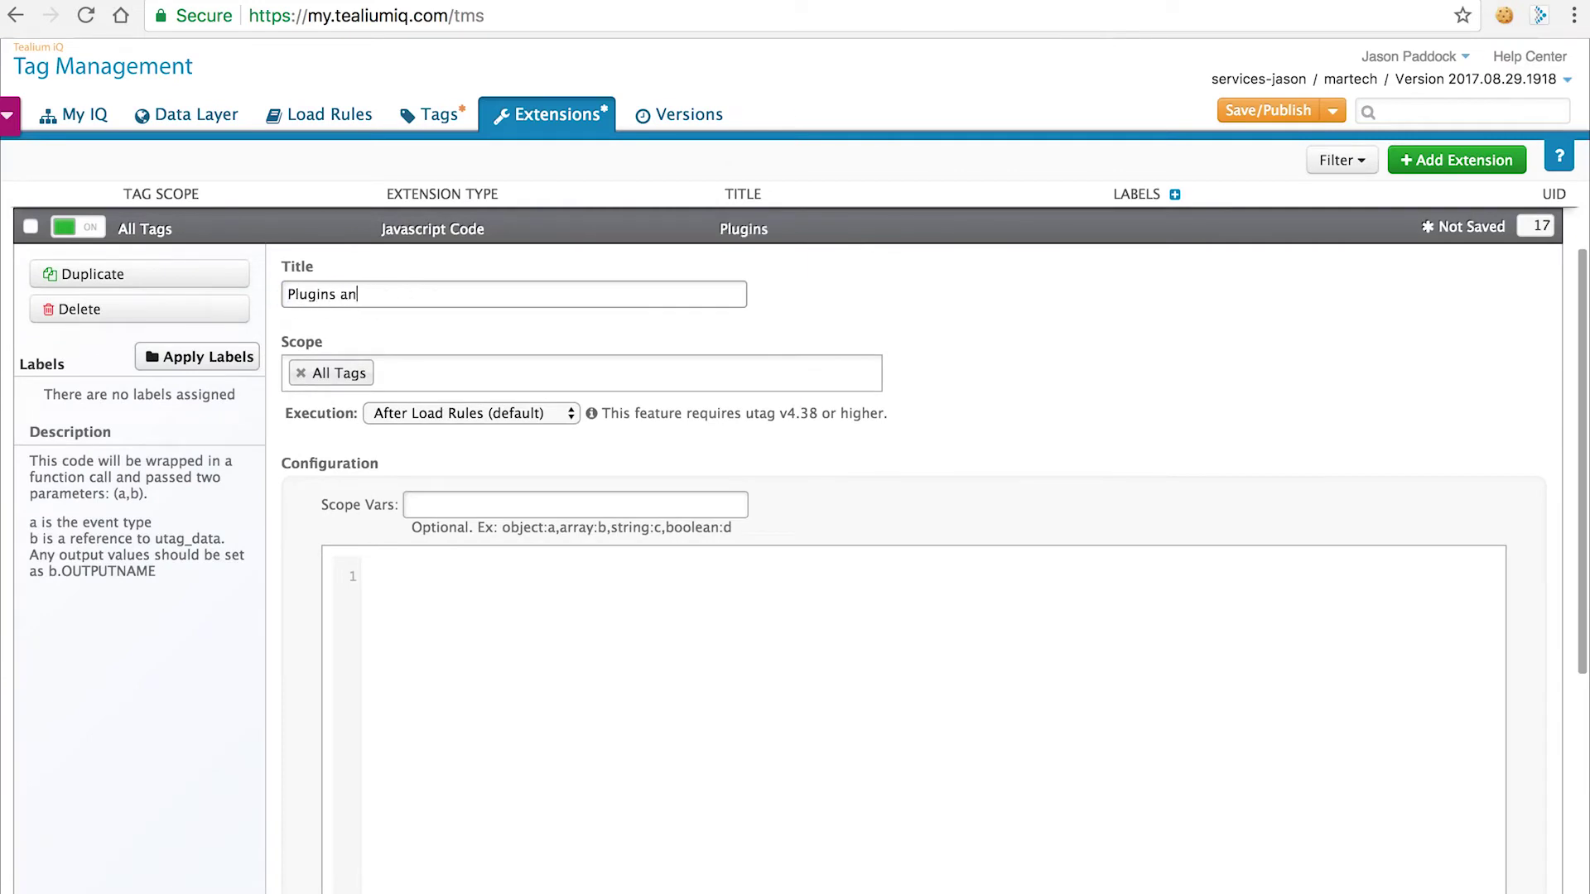
{"action": "type", "text": "d Modules"}
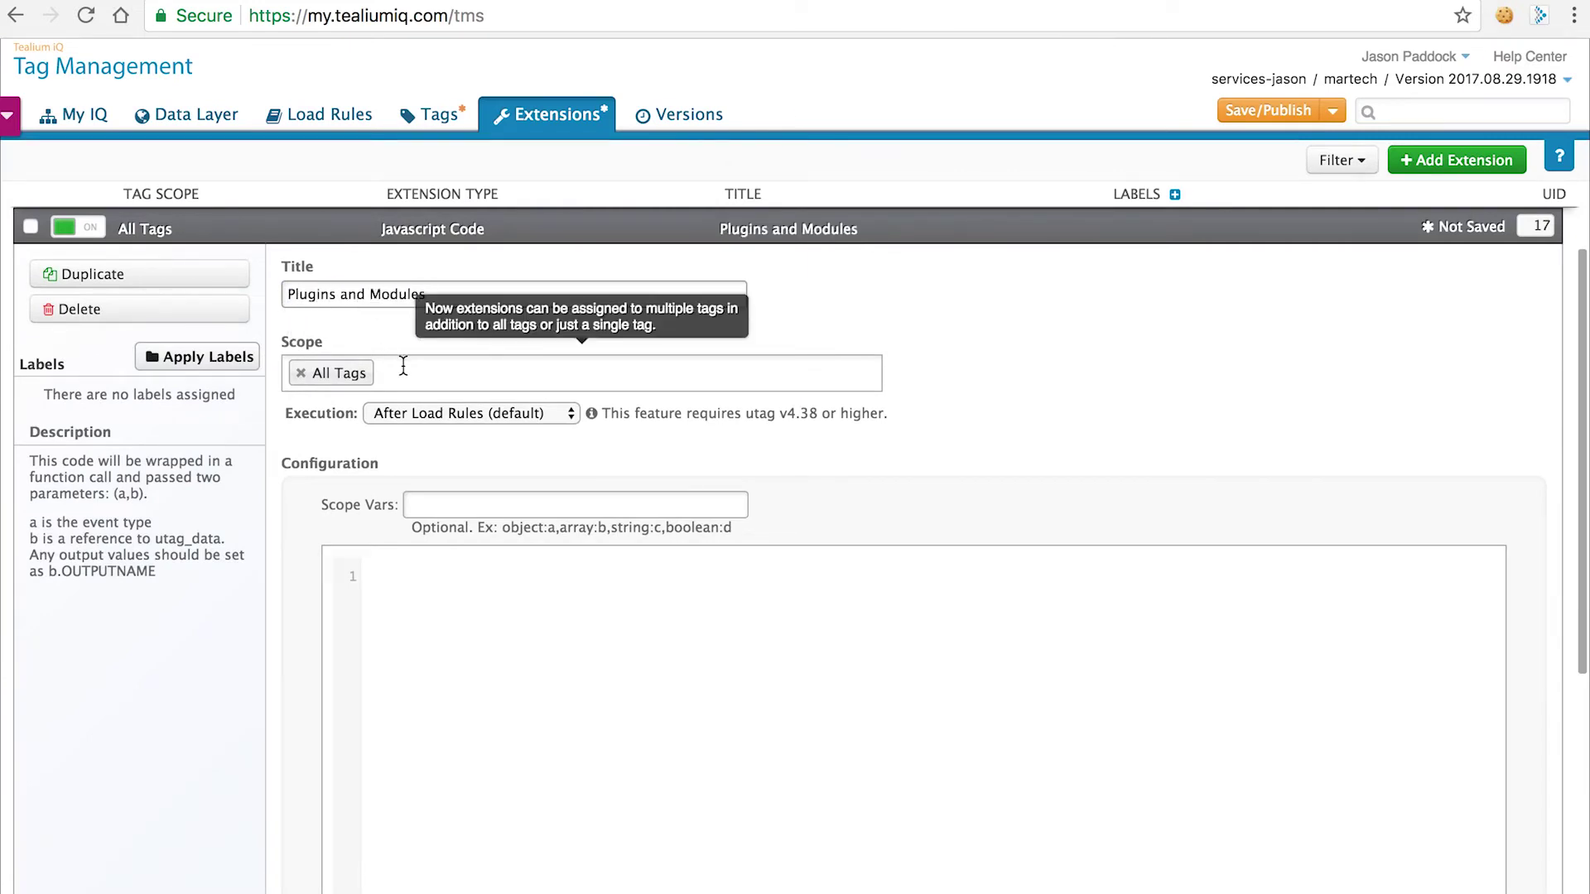
{"action": "left_click", "coordinate": [403, 365]}
{"action": "left_click", "coordinate": [397, 465]}
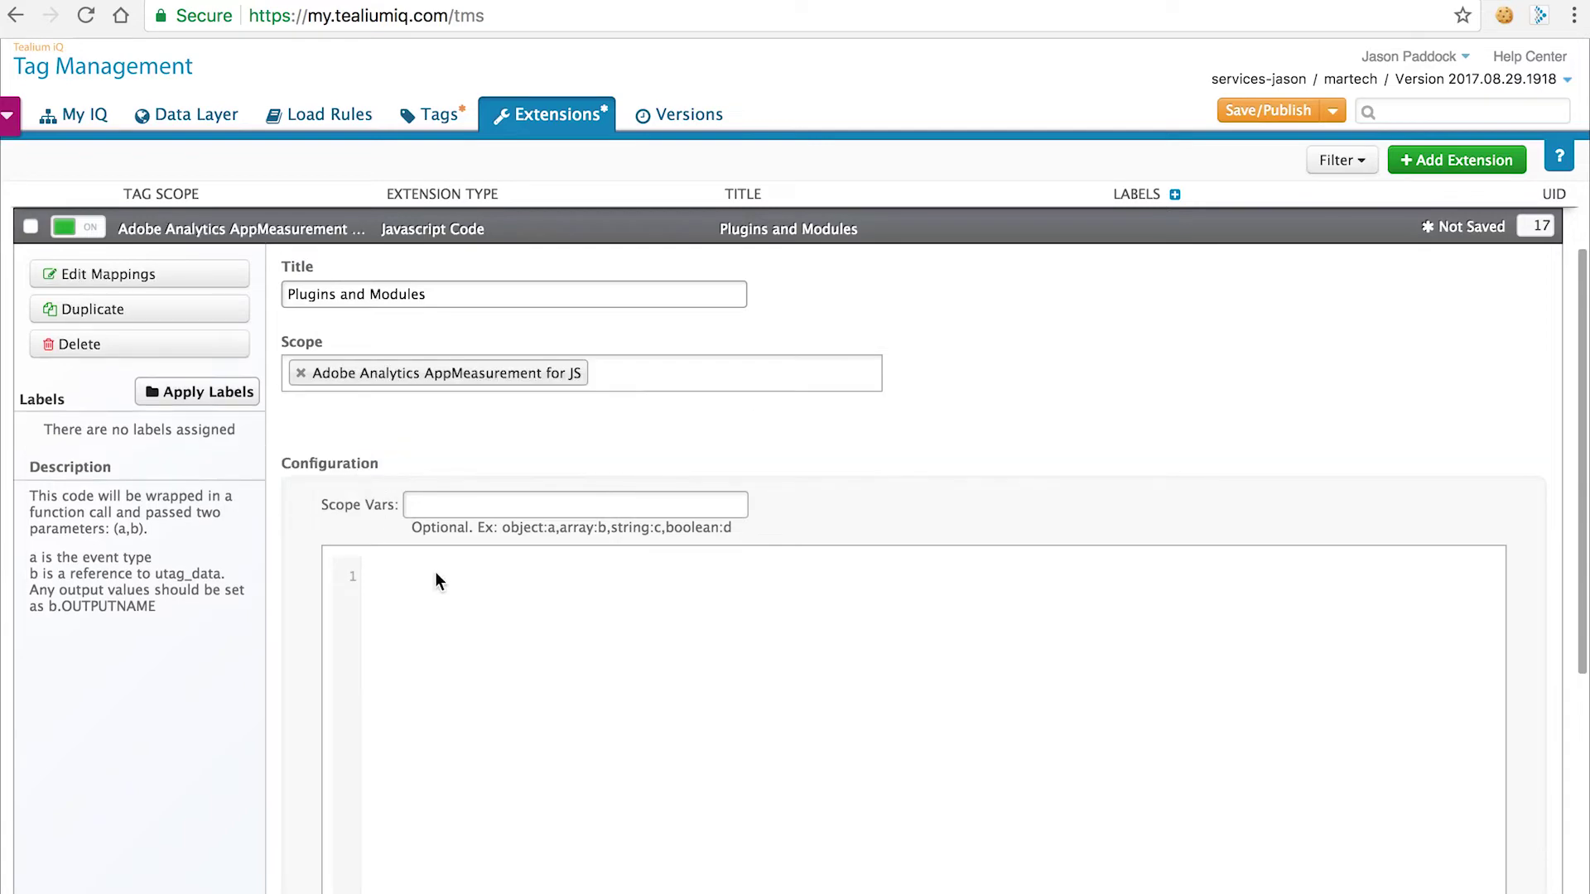
Copy the plugins section from the text editor and paste it into the extension's code
{"action": "key", "text": "super+Tab"}
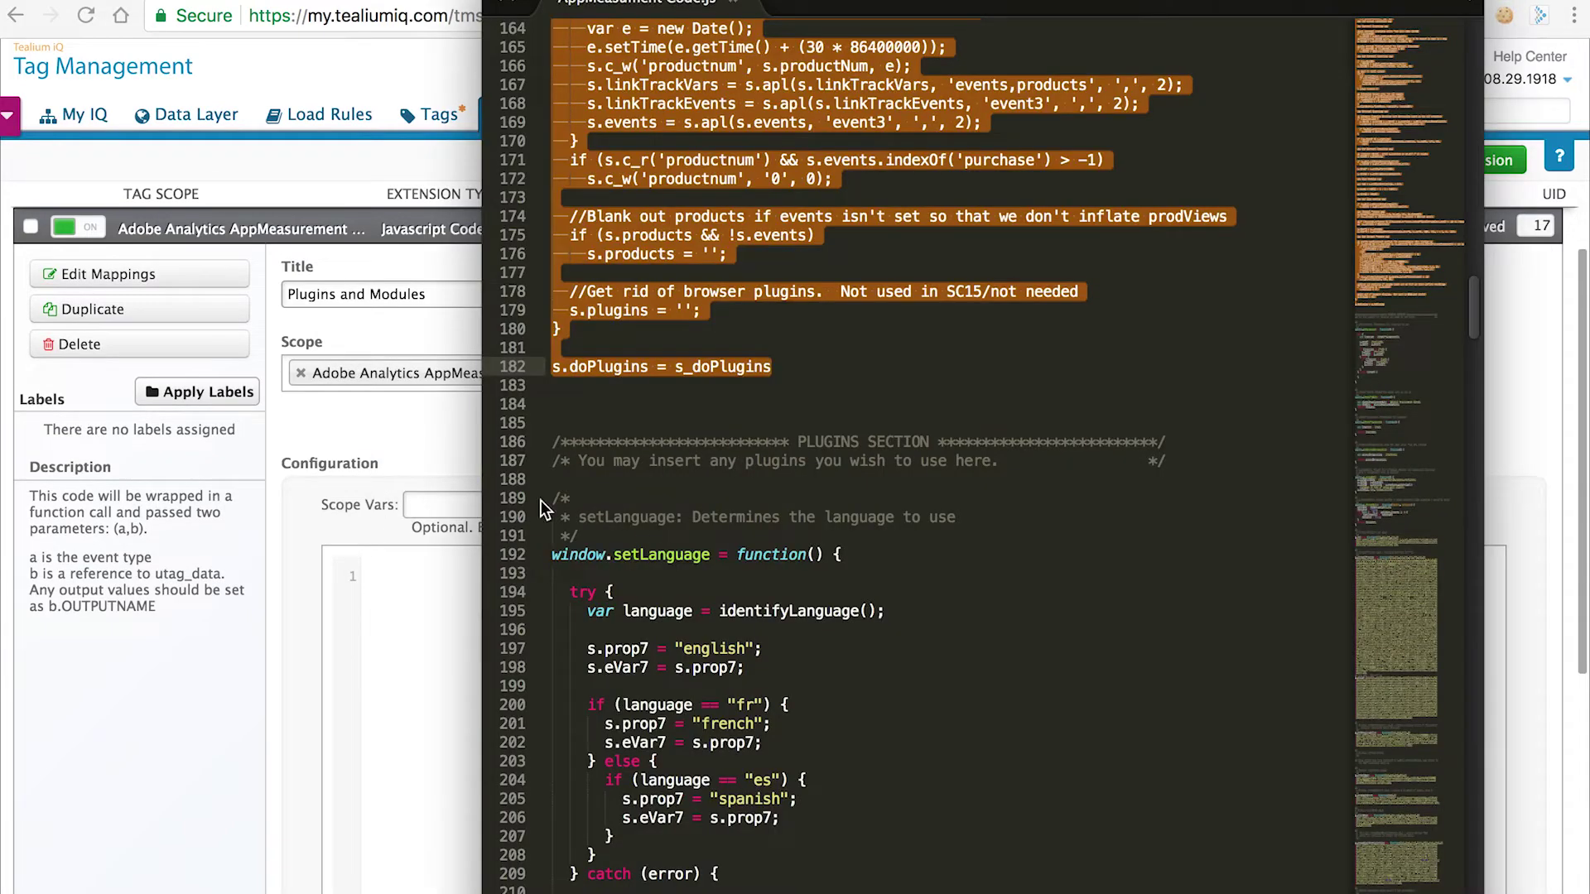
{"action": "left_click_drag", "start_coordinate": [553, 441], "coordinate": [553, 846]}
{"action": "left_click_drag", "start_coordinate": [180, 698], "coordinate": [702, 386]}
{"action": "left_click", "coordinate": [416, 535]}
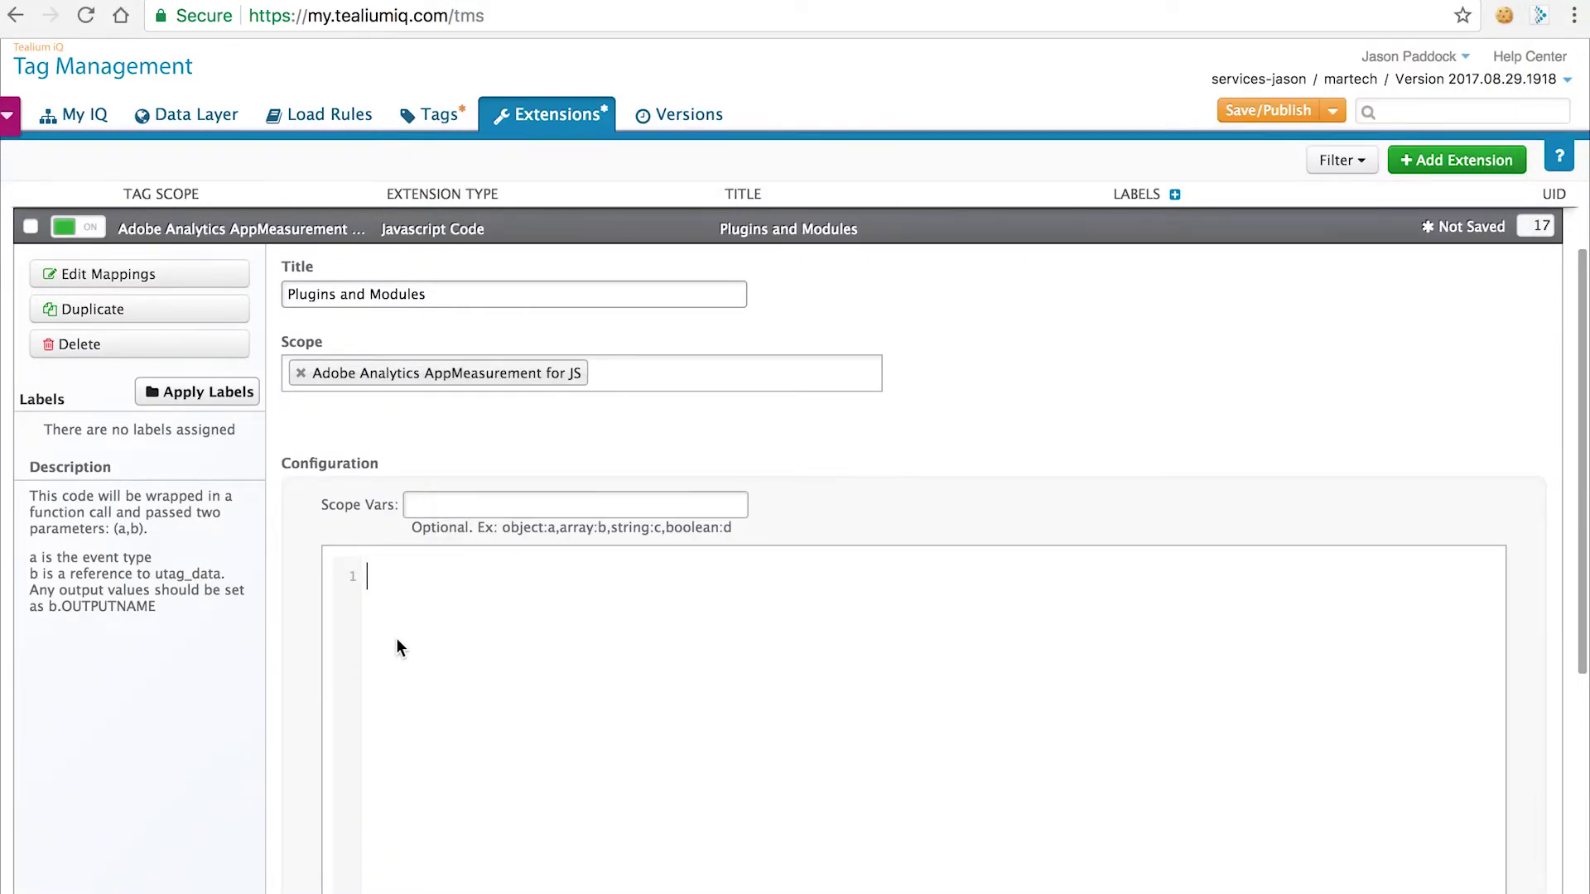
{"action": "key", "text": "super+v"}
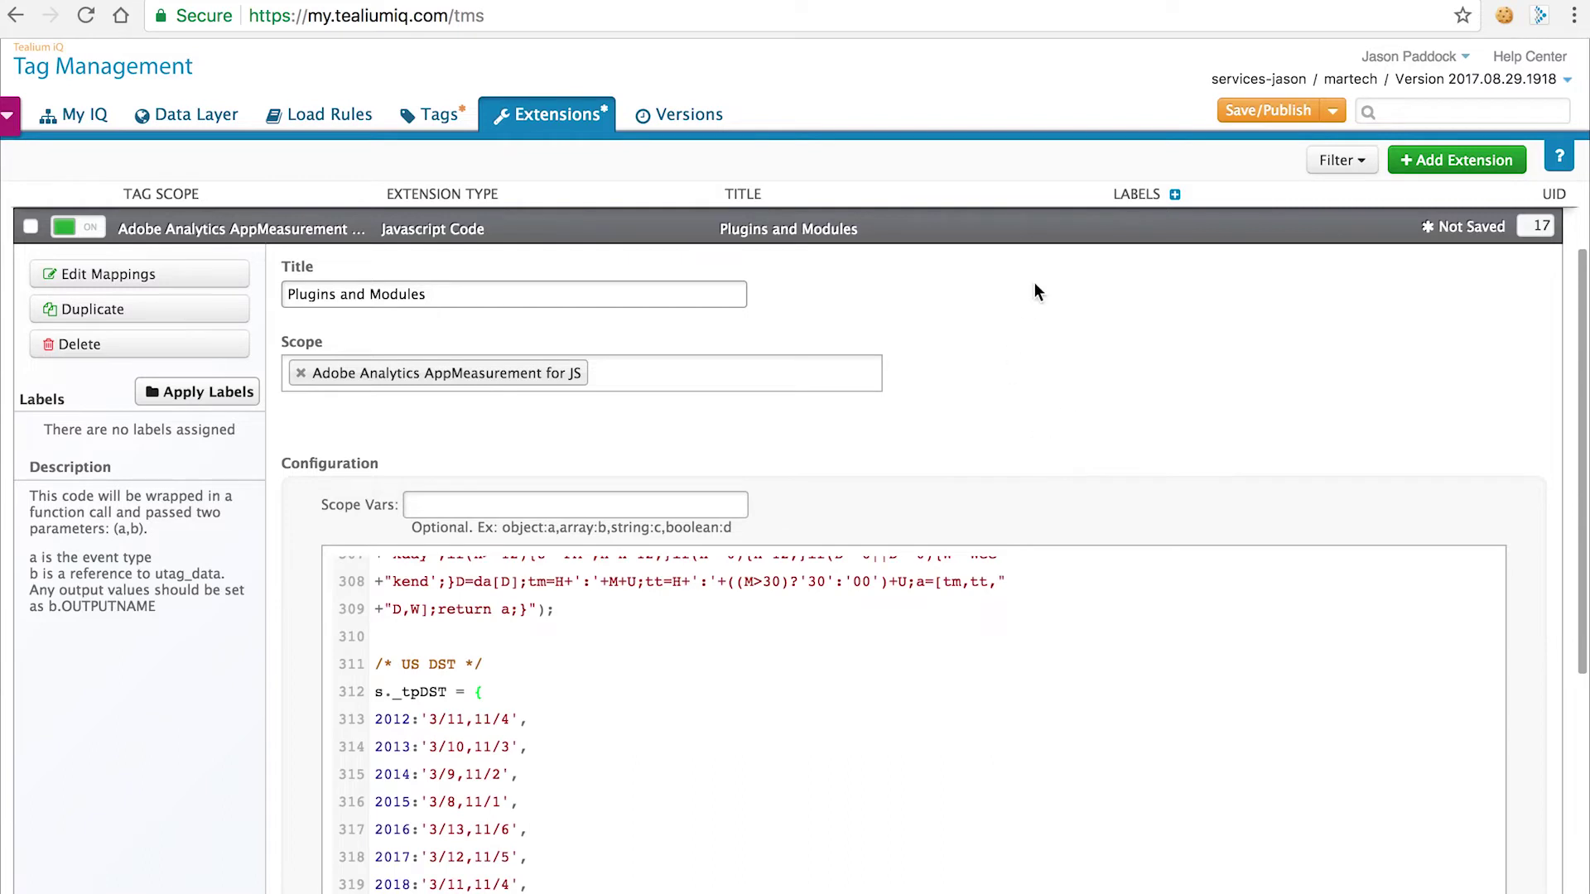
{"action": "left_click", "coordinate": [960, 225]}
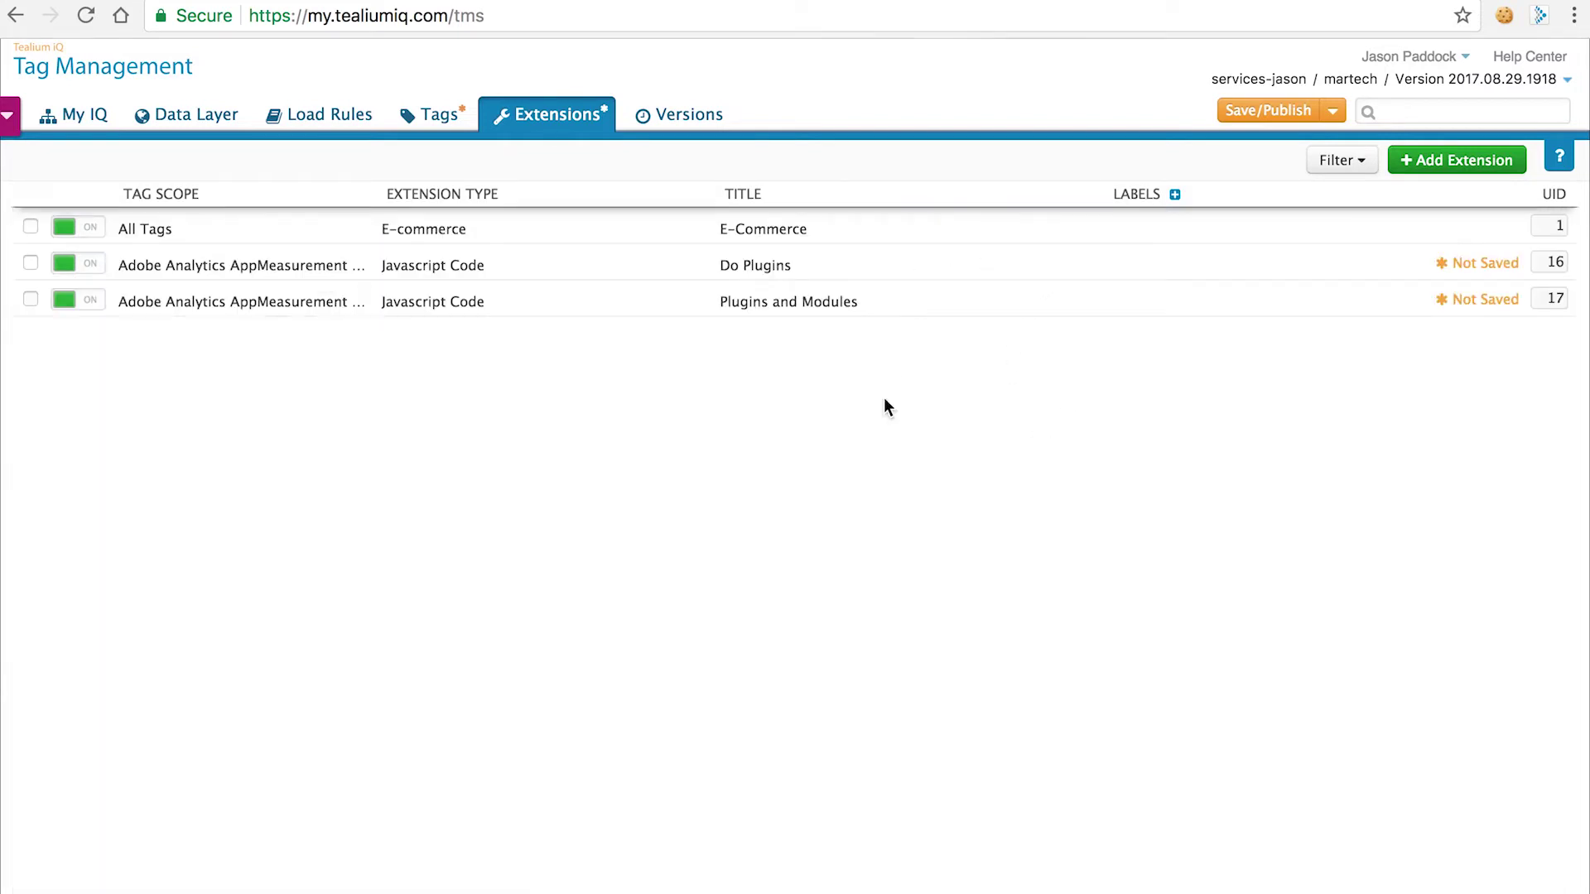
Drag the Plugins and Modules extension above Do Plugins in the list
{"action": "mouse_move", "coordinate": [887, 306]}
{"action": "left_mouse_down"}
{"action": "mouse_move", "coordinate": [888, 261]}
{"action": "mouse_move", "coordinate": [887, 279]}
{"action": "left_mouse_up"}
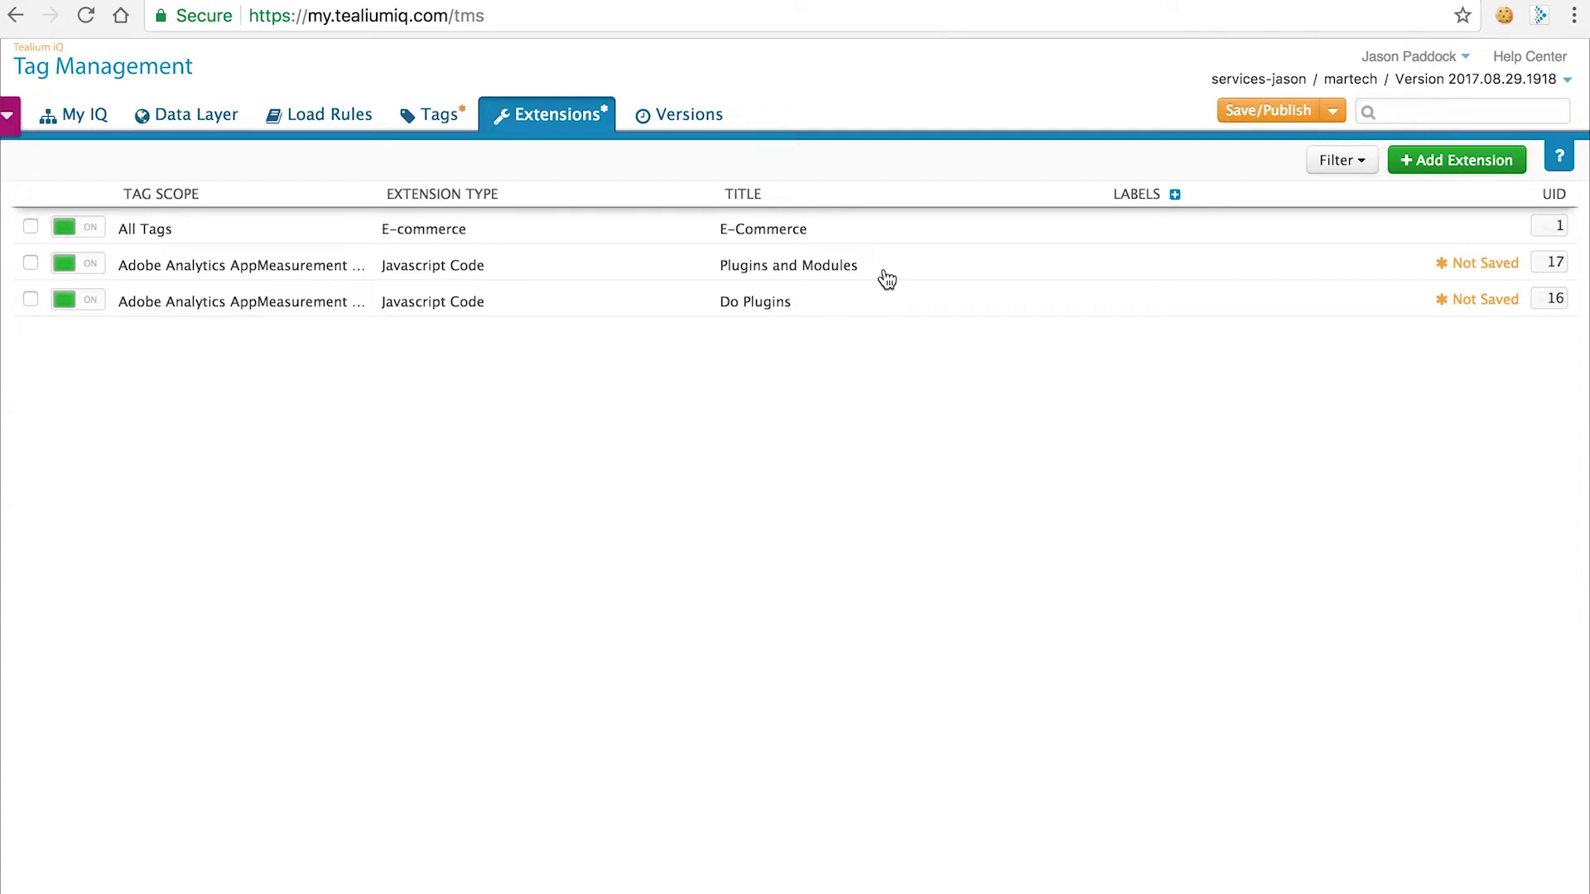
Expand the E-Commerce extension to view its order_id, order_total and product_id mappings
{"action": "left_click", "coordinate": [837, 238]}
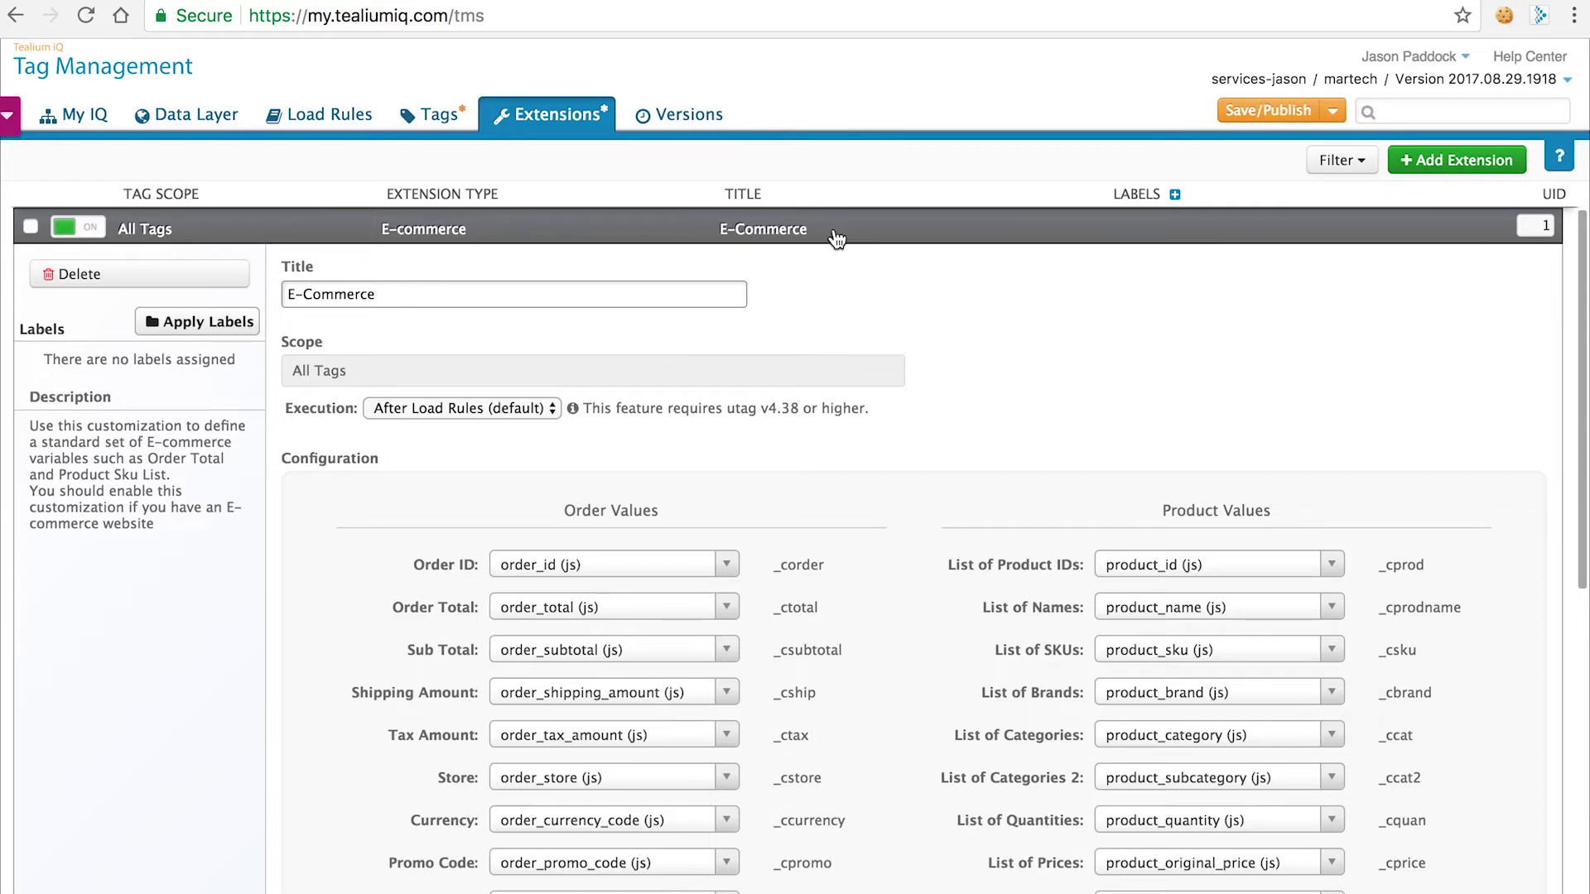
Publish the version to Dev and QA with the note 'Testing Adobe'
{"action": "left_click", "coordinate": [1269, 112]}
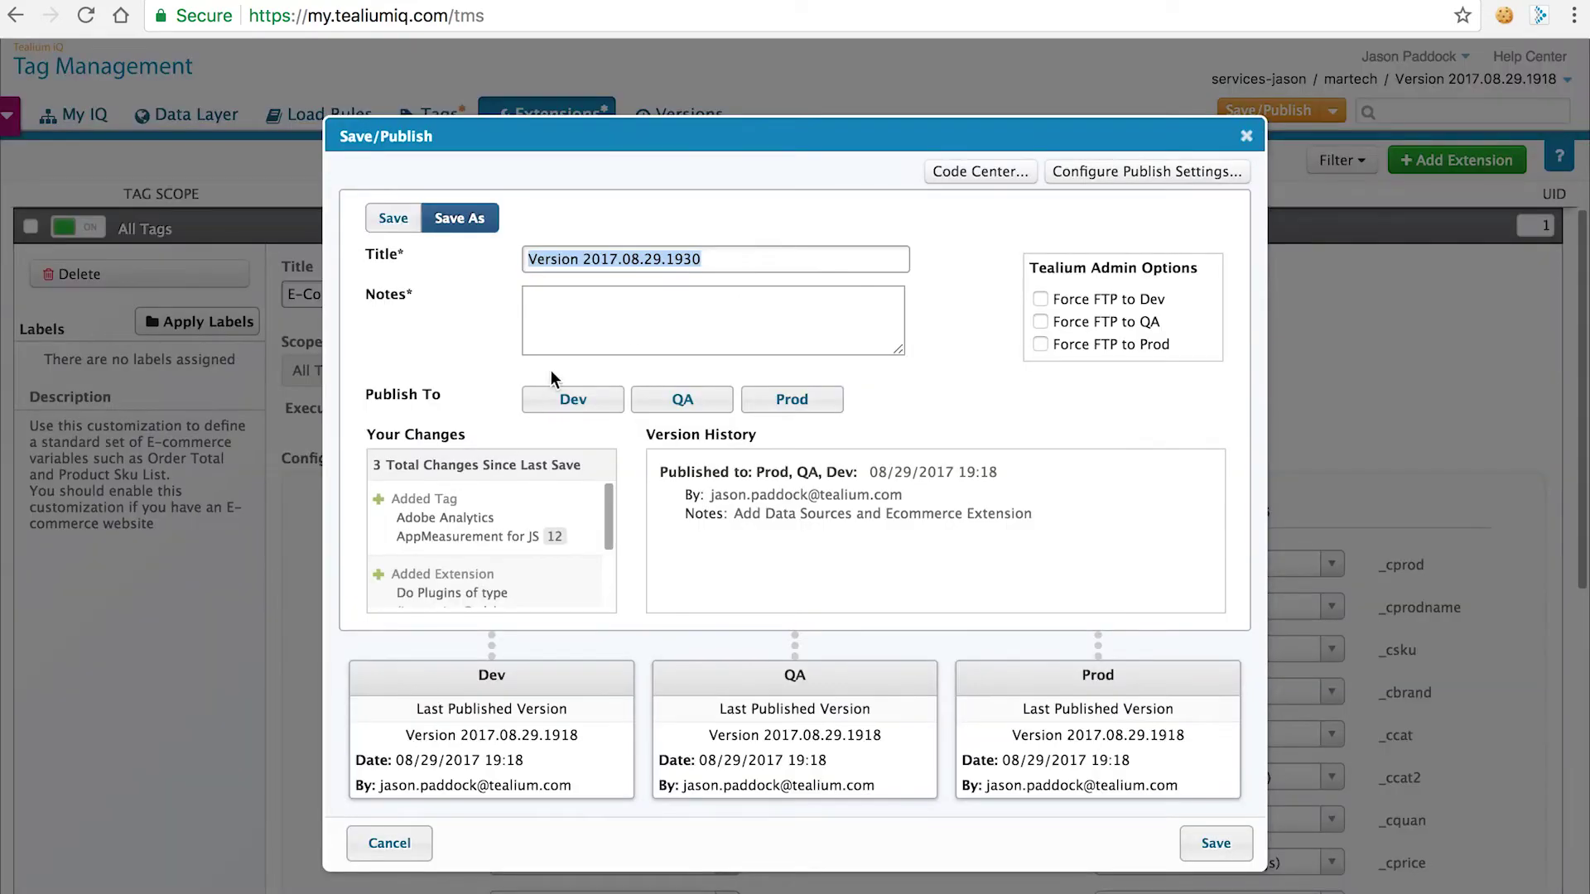
{"action": "left_click", "coordinate": [572, 399]}
{"action": "left_click", "coordinate": [682, 400]}
{"action": "left_click", "coordinate": [619, 326]}
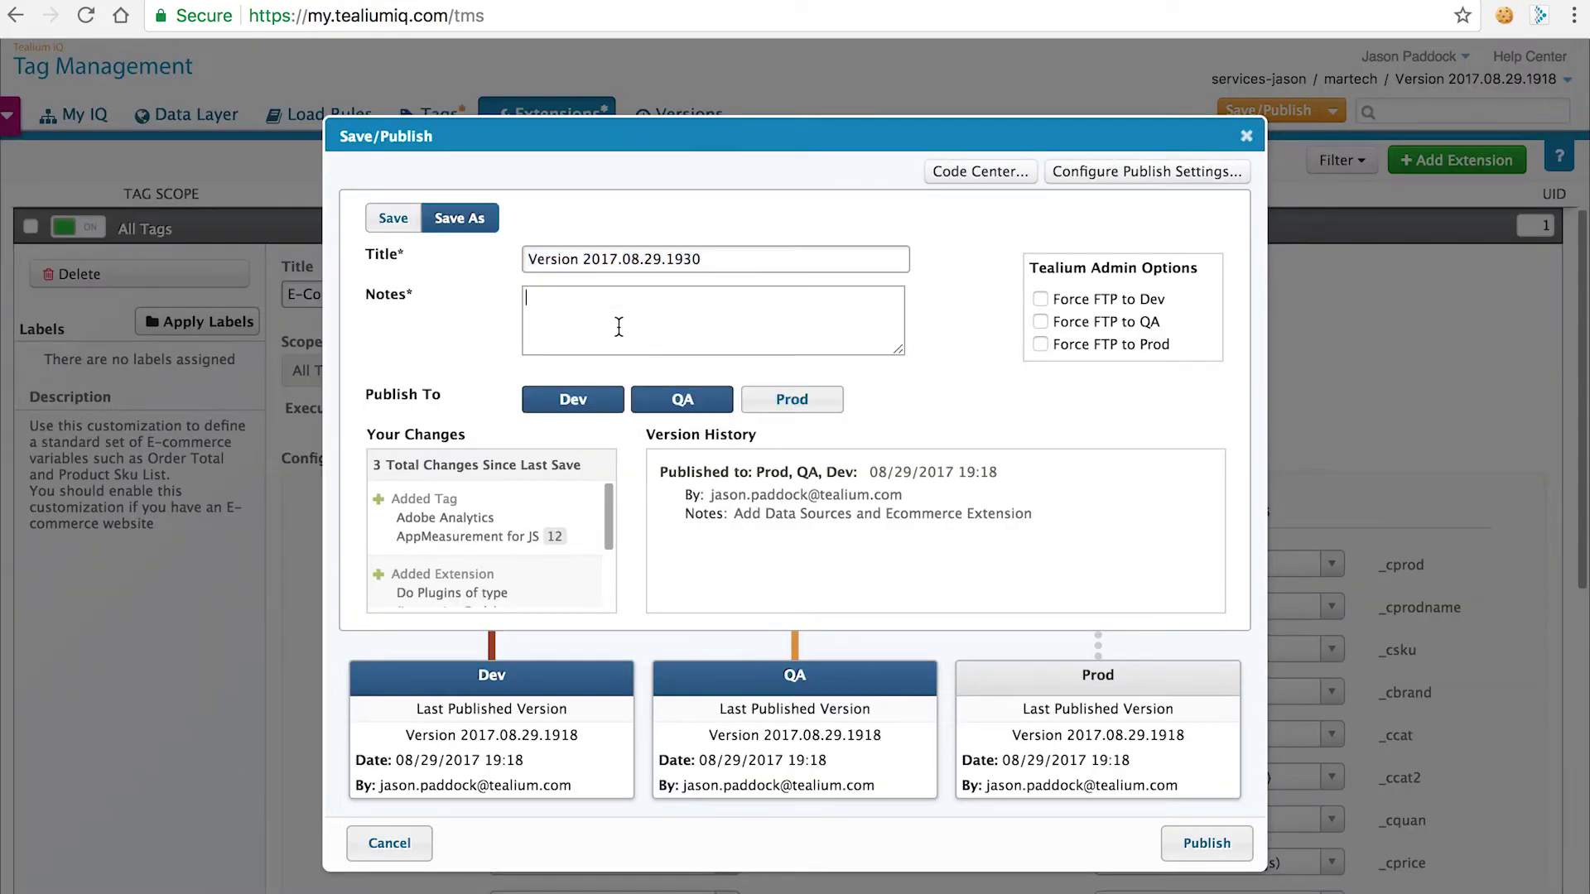
{"action": "type", "text": "Testing Adobe"}
{"action": "left_click", "coordinate": [1209, 843]}
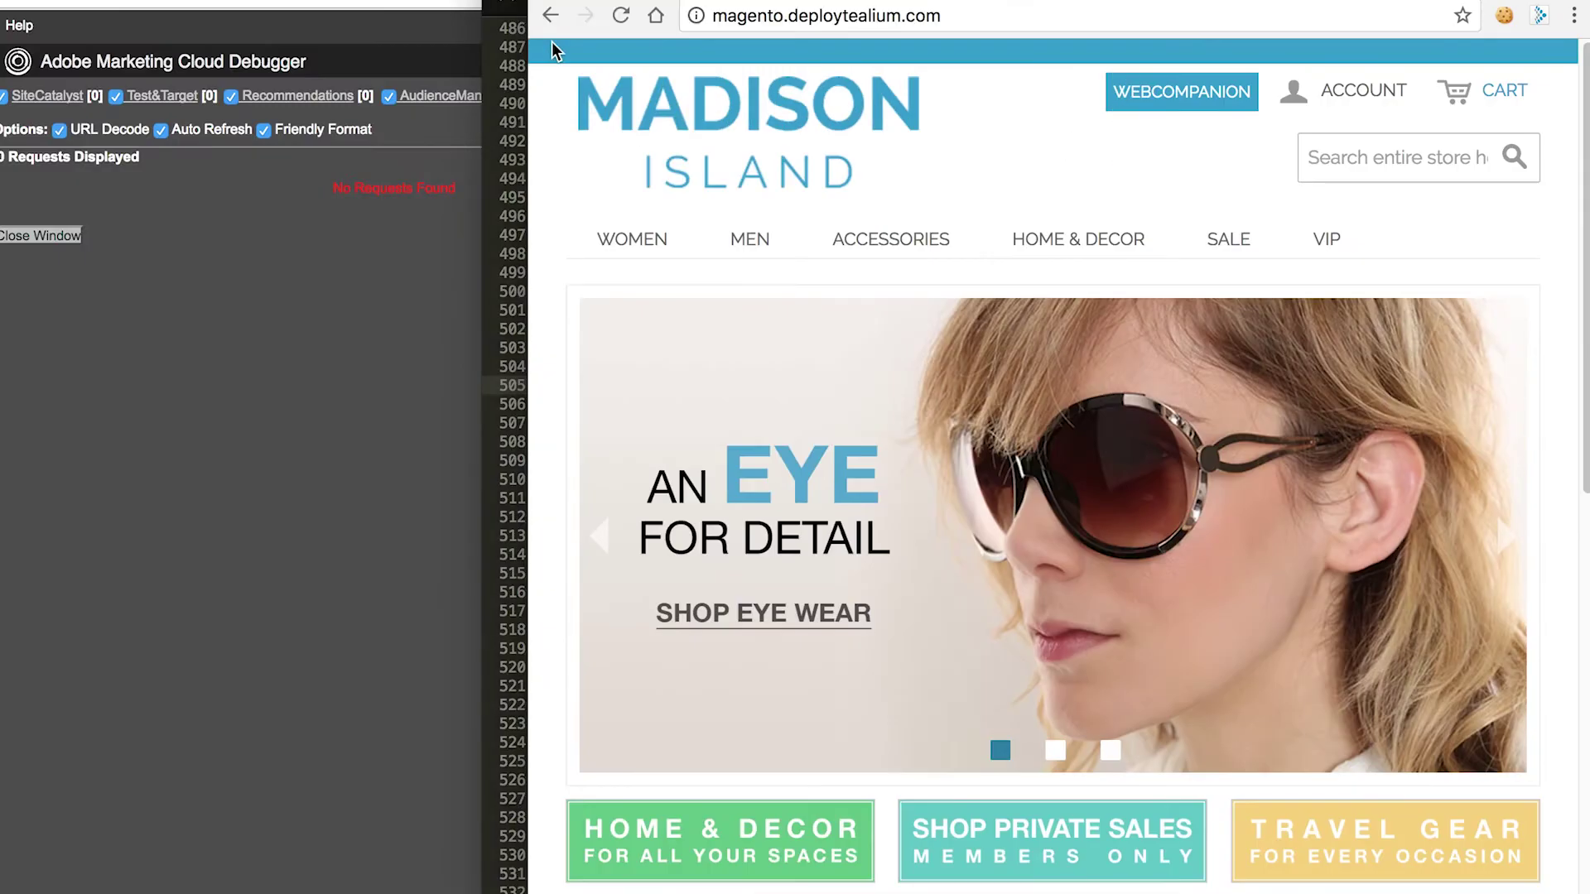
Reload the Madison Island home page with the debugger open to capture the page-view request
{"action": "left_click", "coordinate": [256, 301]}
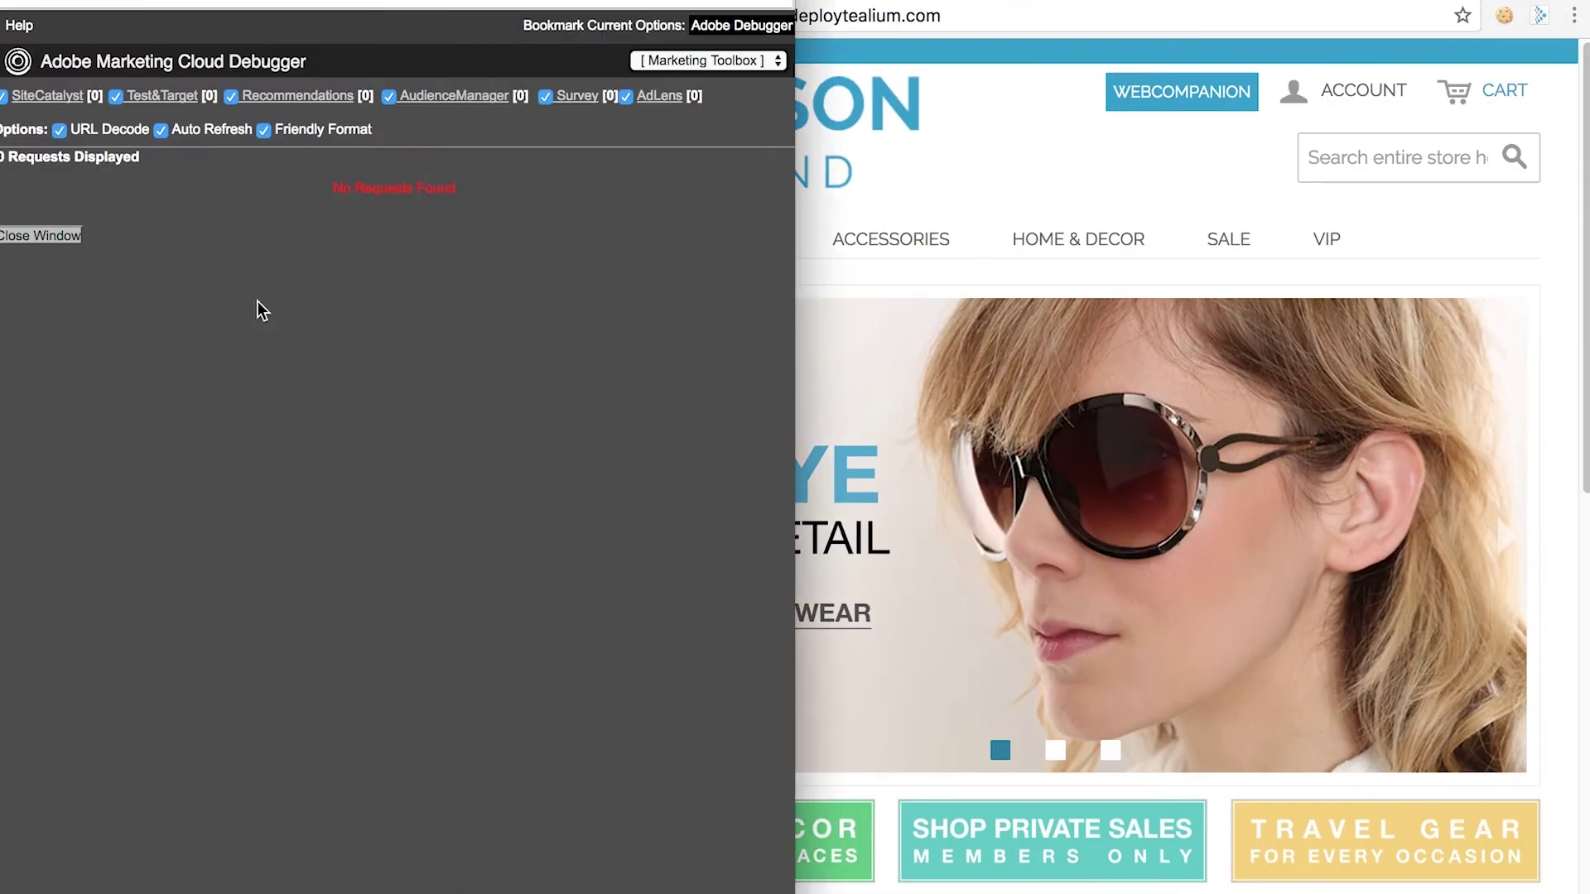
{"action": "left_click", "coordinate": [1096, 182]}
{"action": "left_click", "coordinate": [620, 15]}
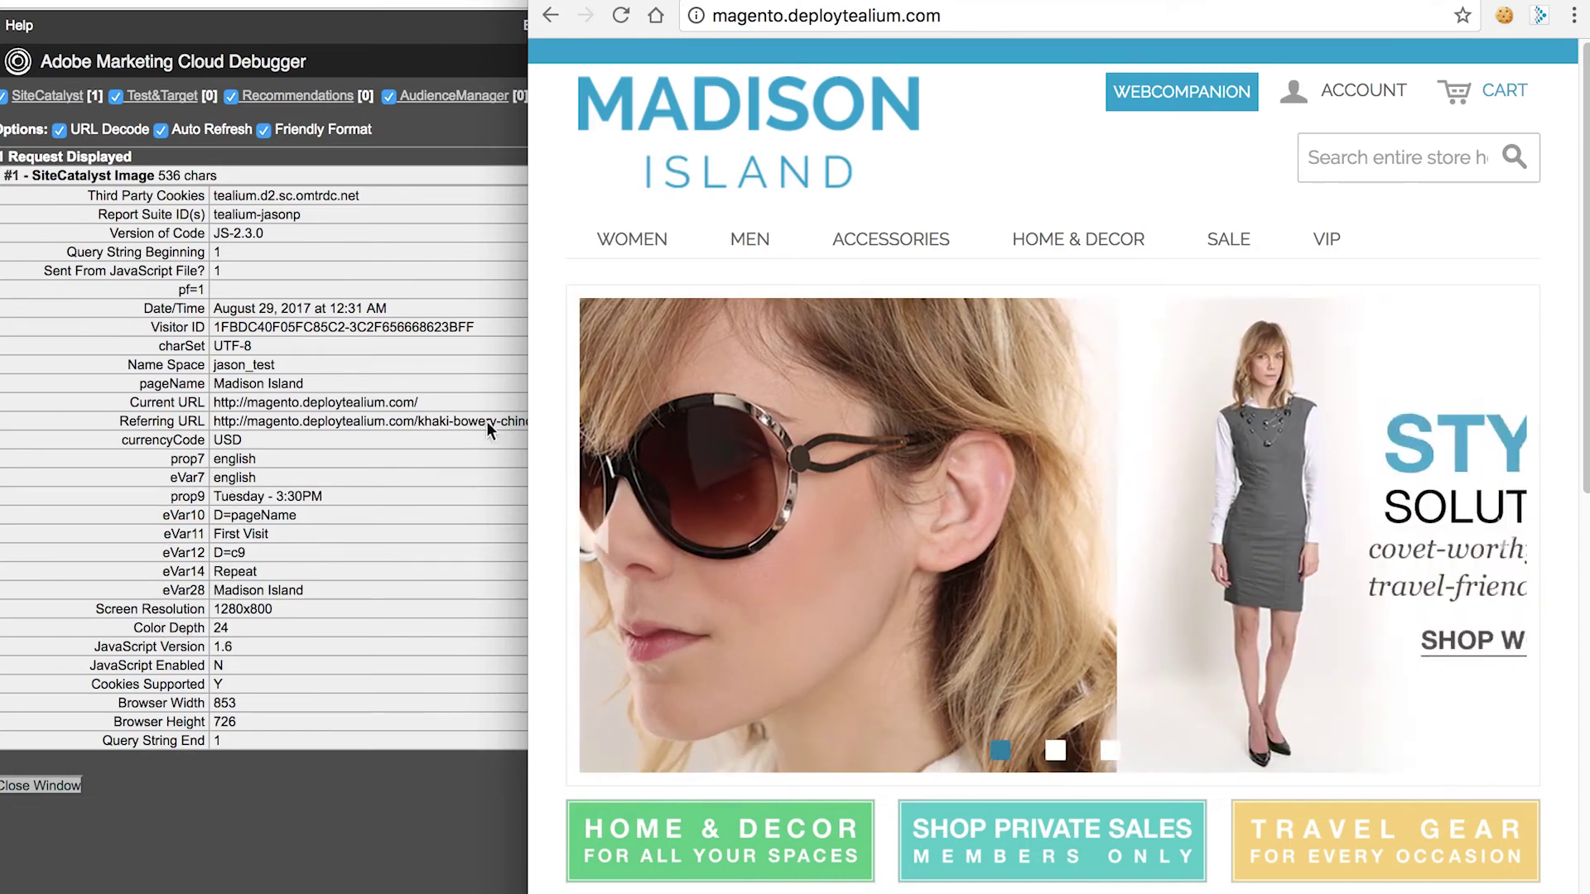
Browse to MEN, search for 'pants', and open the Khaki Bowery Chino Pants product page
{"action": "mouse_move", "coordinate": [751, 242]}
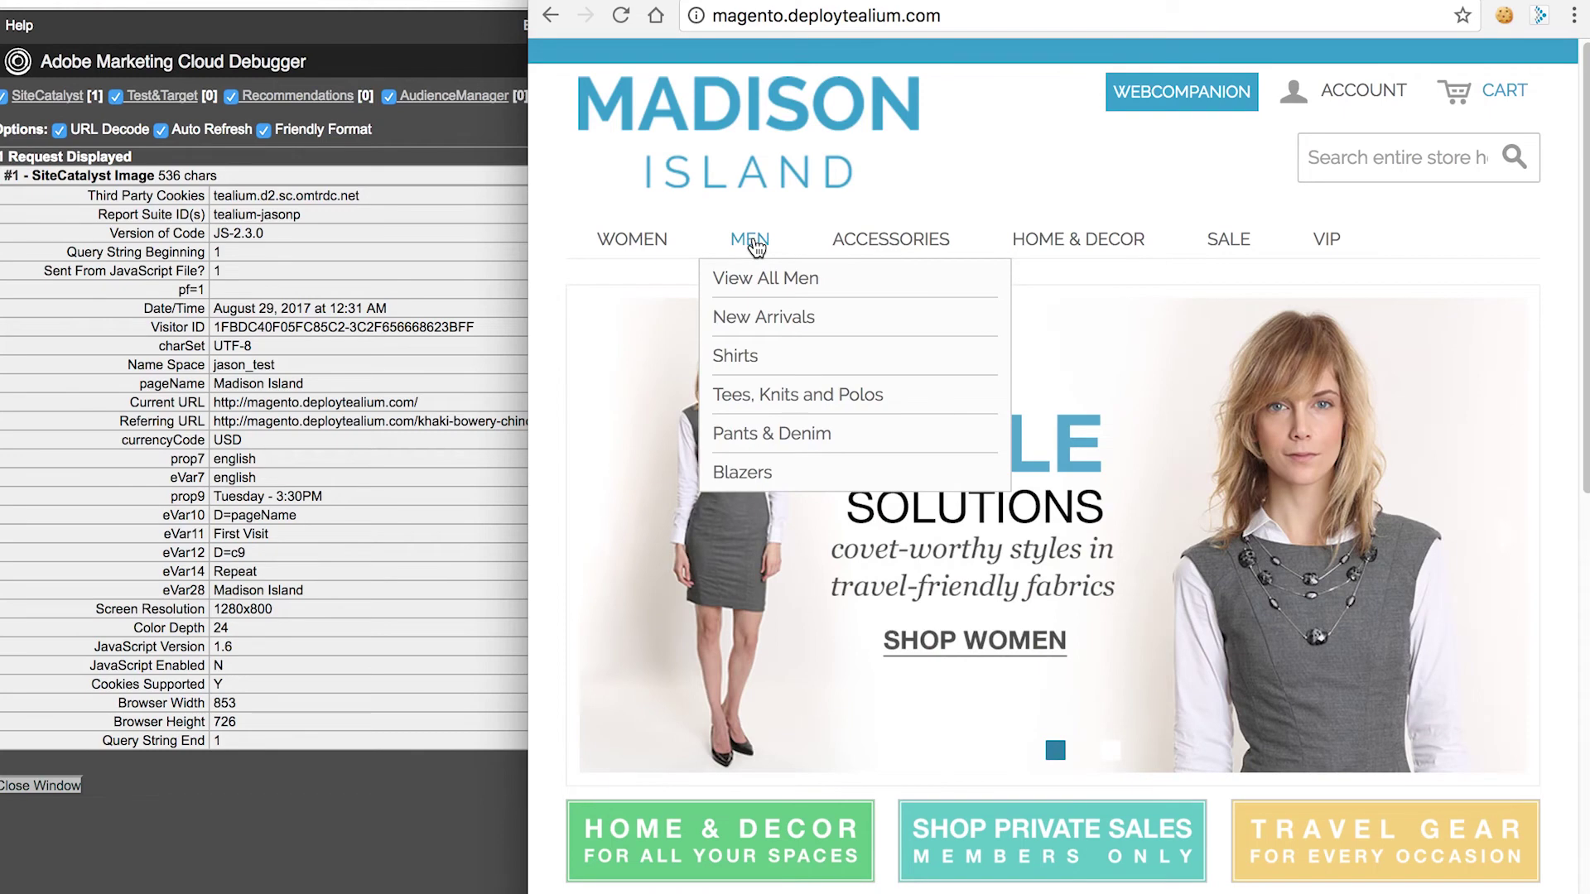
{"action": "left_click", "coordinate": [755, 246]}
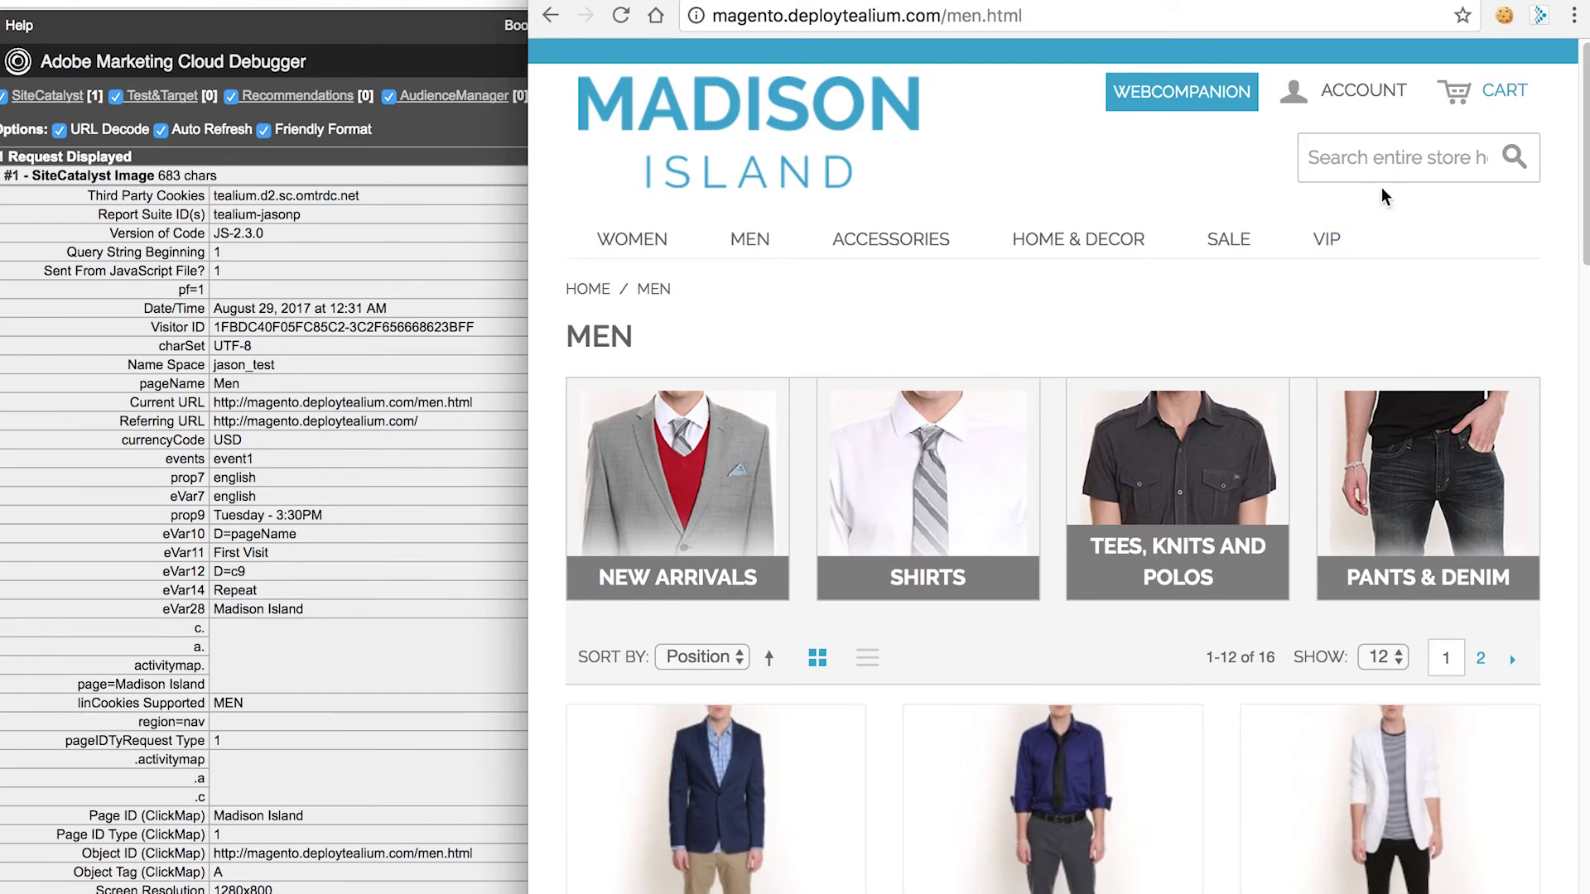
{"action": "left_click", "coordinate": [1397, 160]}
{"action": "type", "text": "pants"}
{"action": "key", "text": "Return"}
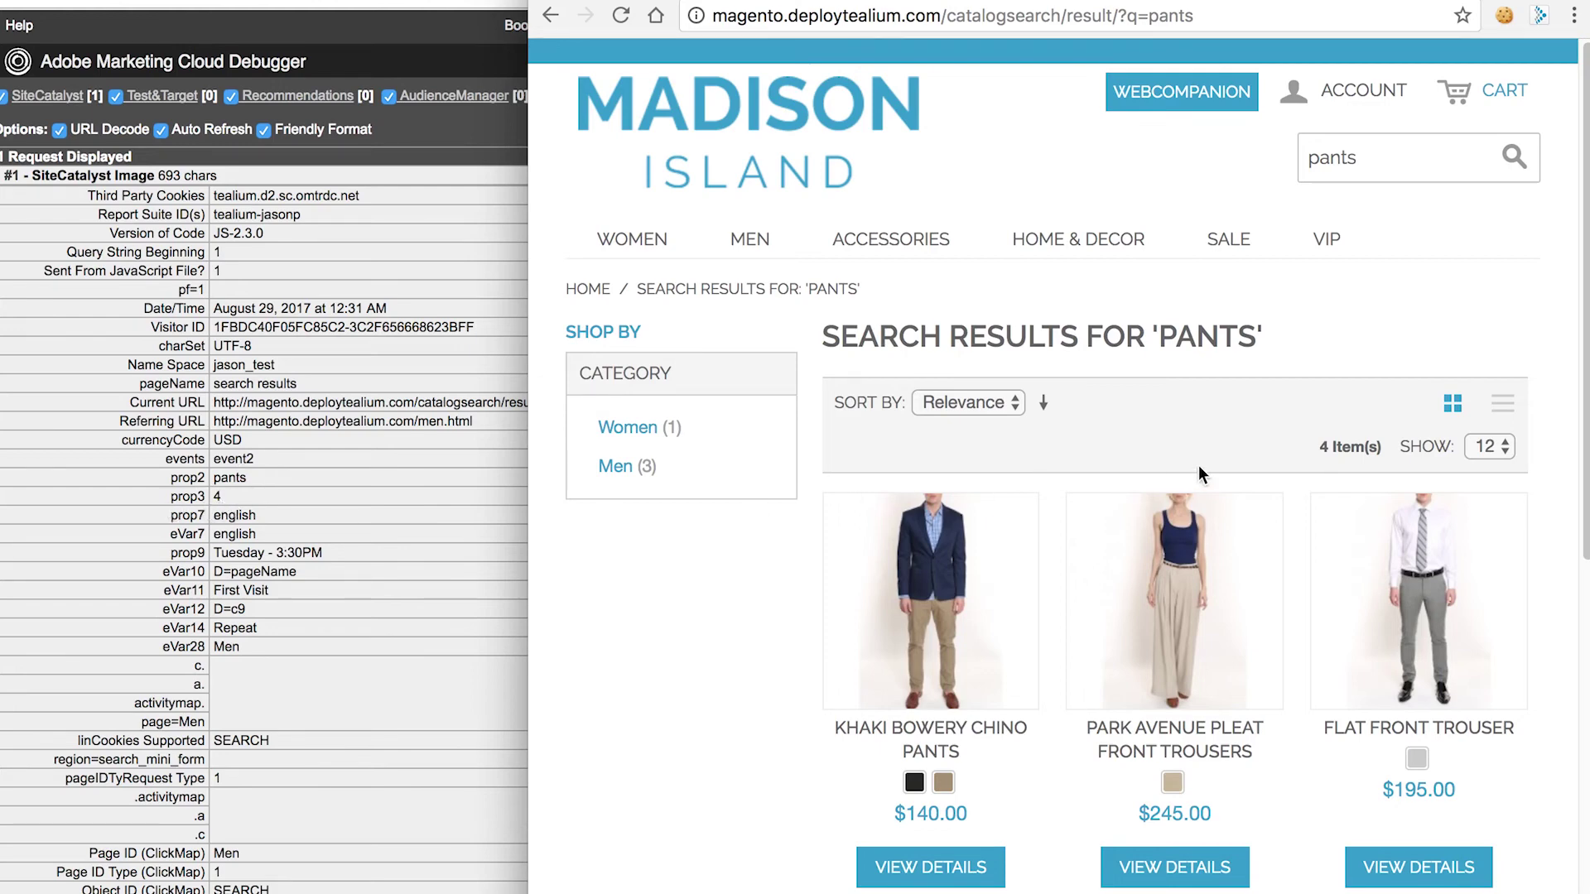
{"action": "left_click", "coordinate": [951, 569]}
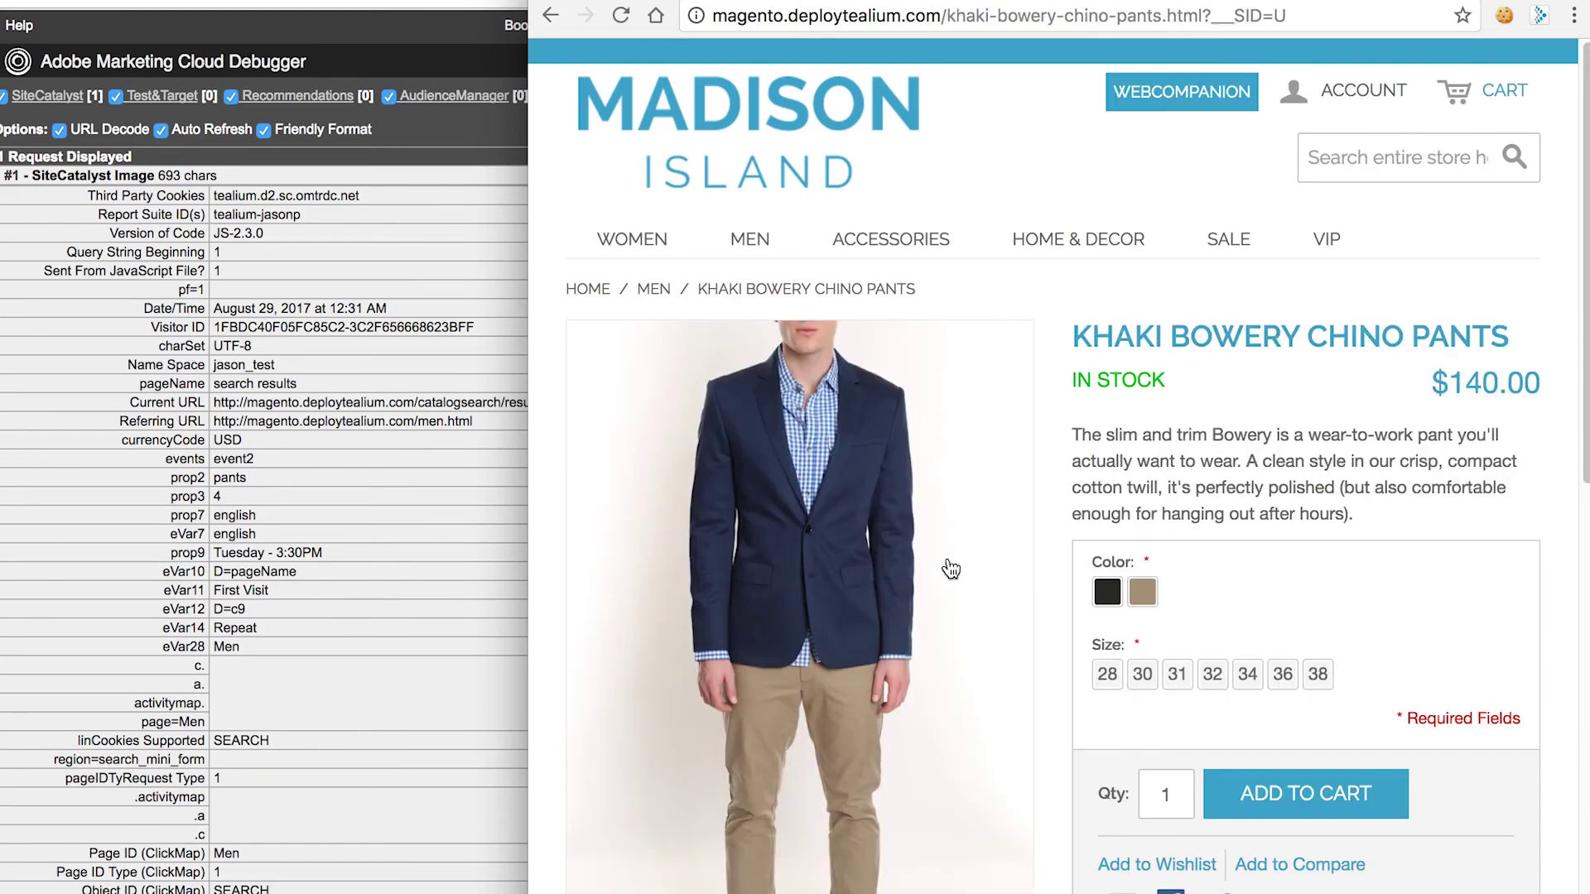